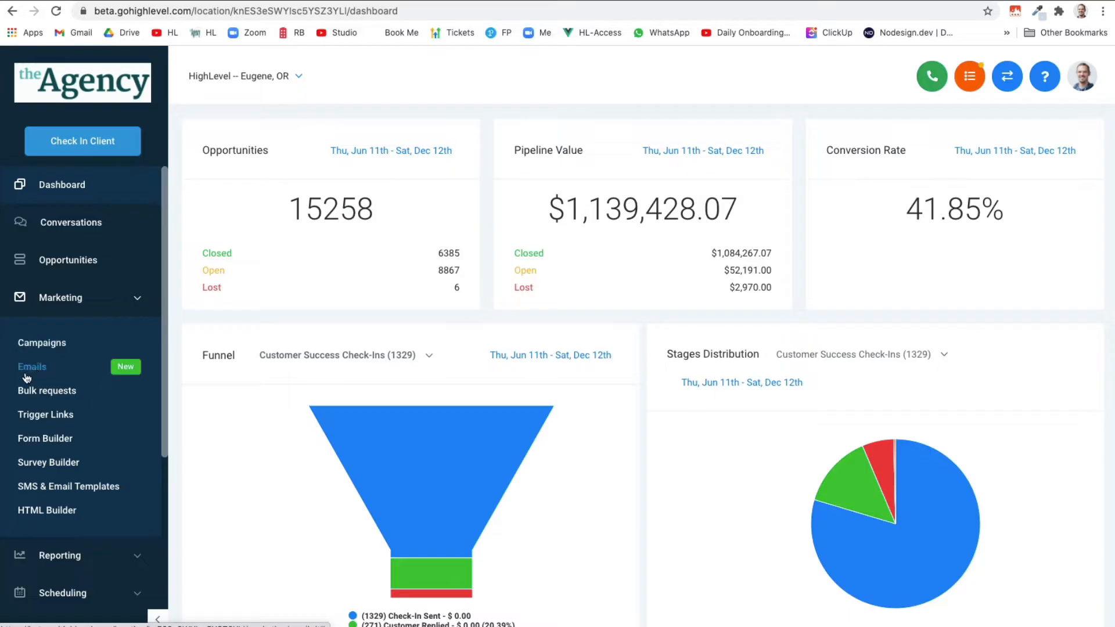
# Open the Marketing Emails list from the left sidebar
pyautogui.click(56, 372)
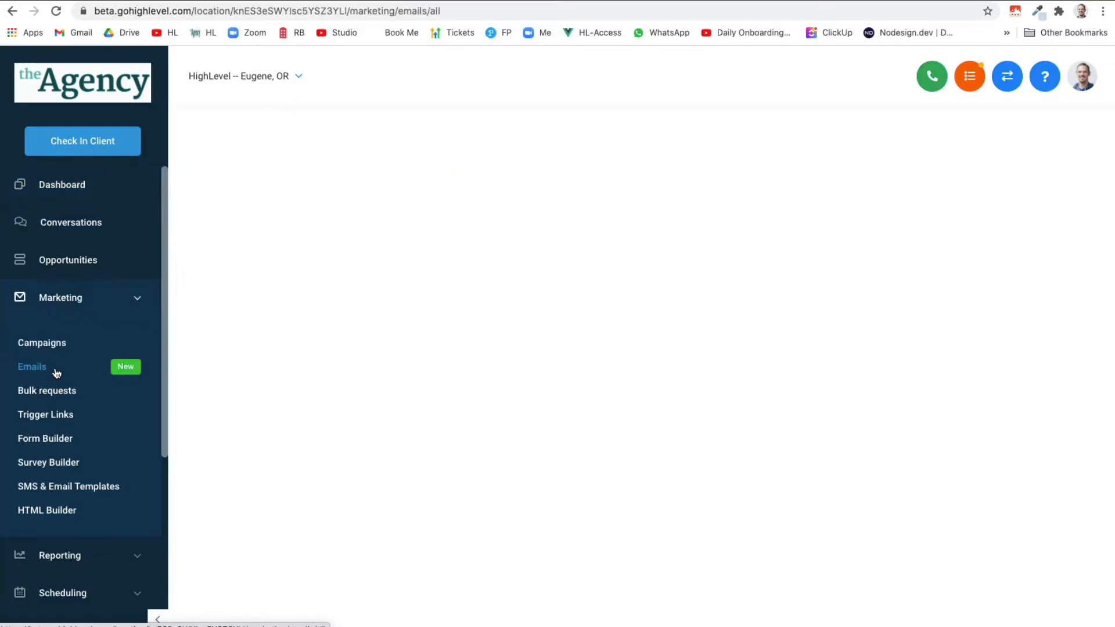
pyautogui.moveTo(732, 339)
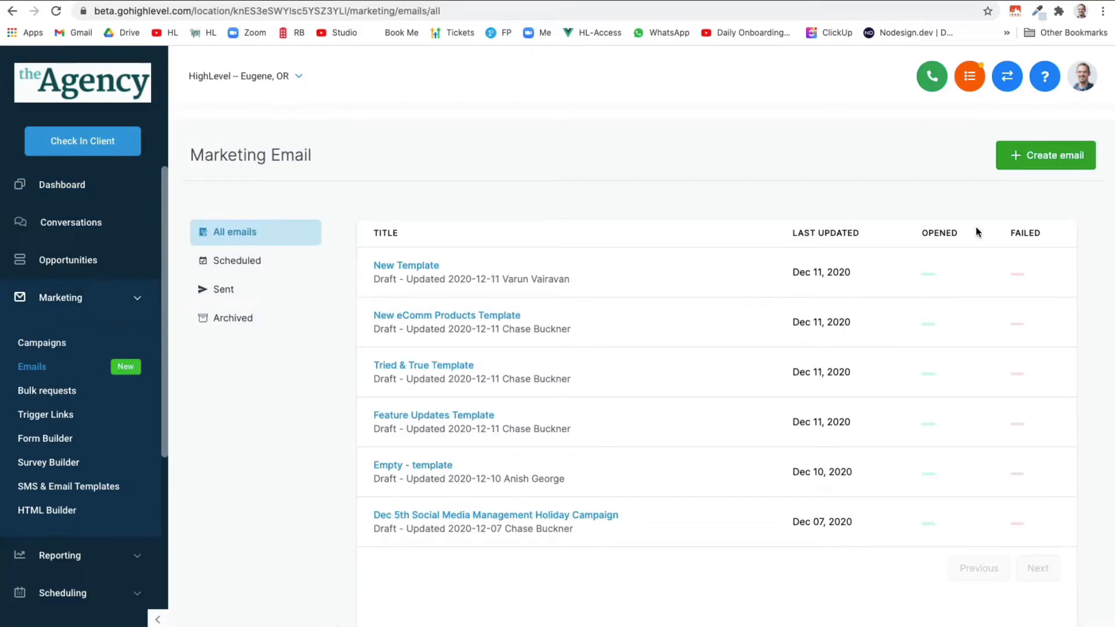
# Create a new email using the Blank template
pyautogui.click(1059, 168)
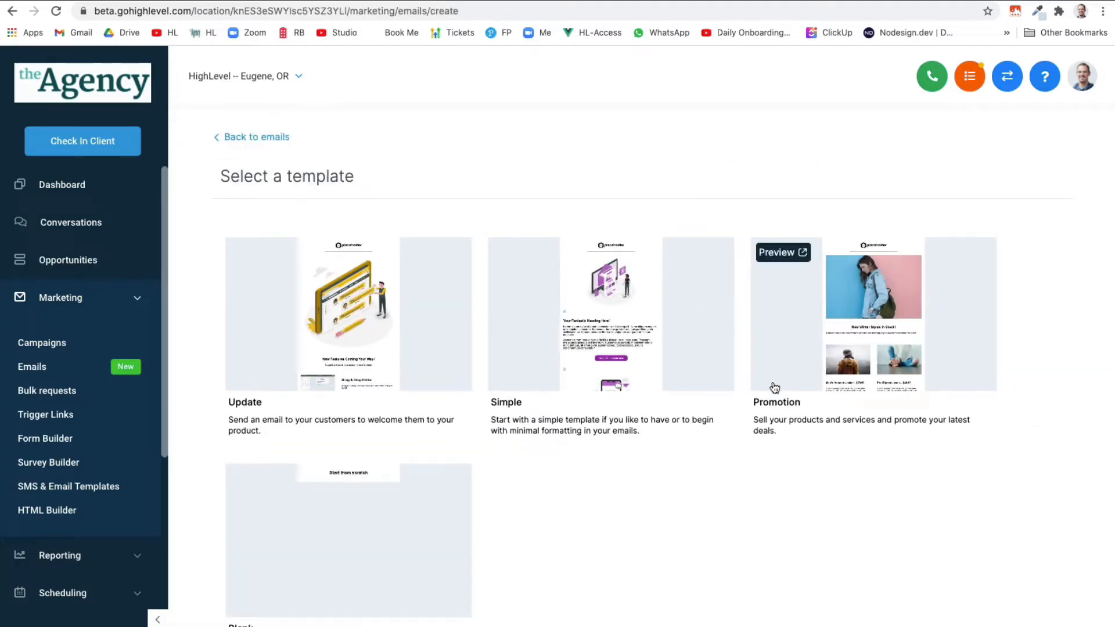
pyautogui.scroll(-1, 661, 512)
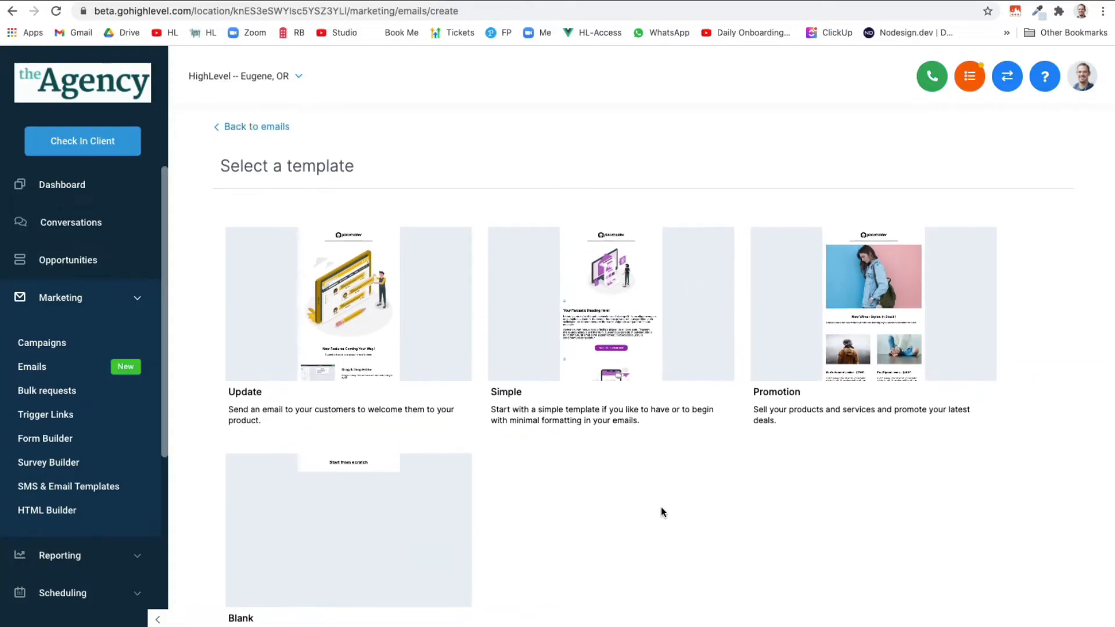
pyautogui.click(372, 537)
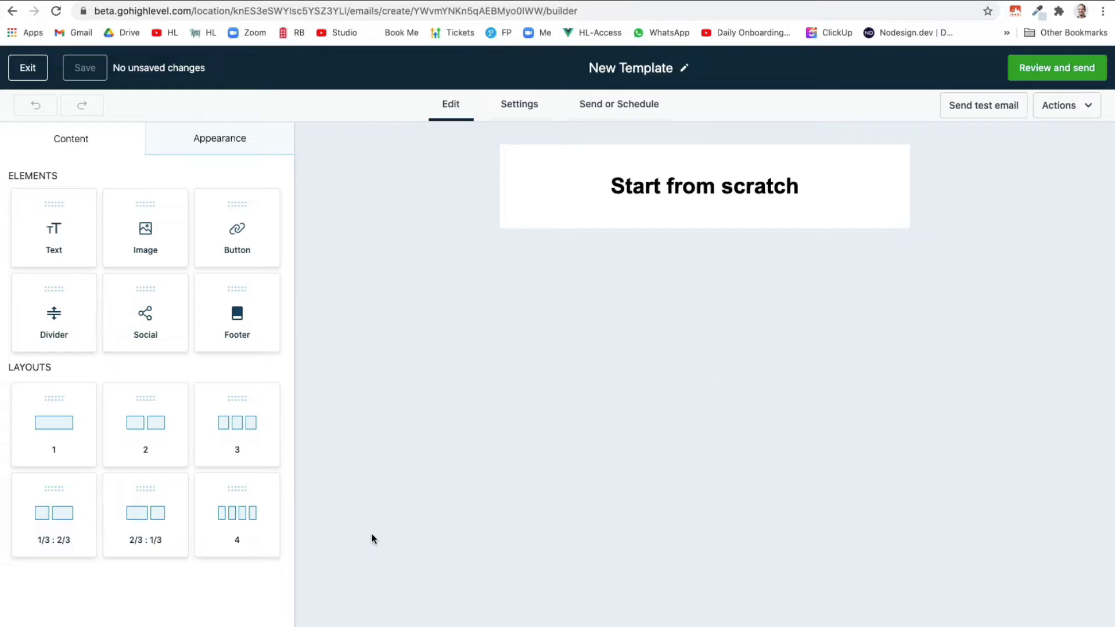
# In Settings, set the sender name to HighLevel with a no-reply from address
pyautogui.click(514, 108)
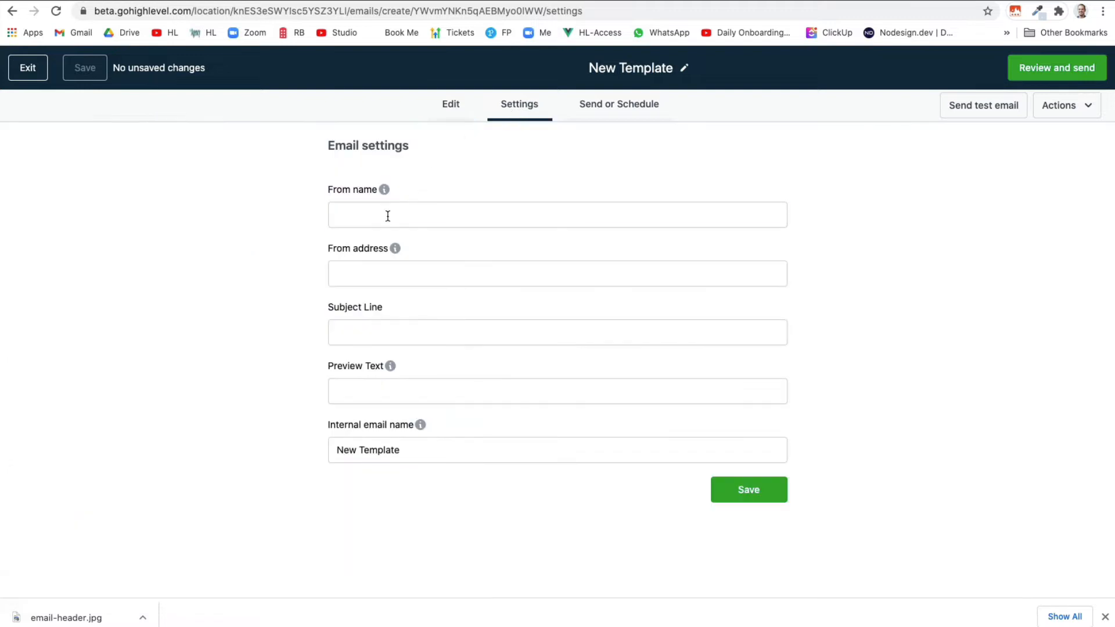
pyautogui.click(387, 216)
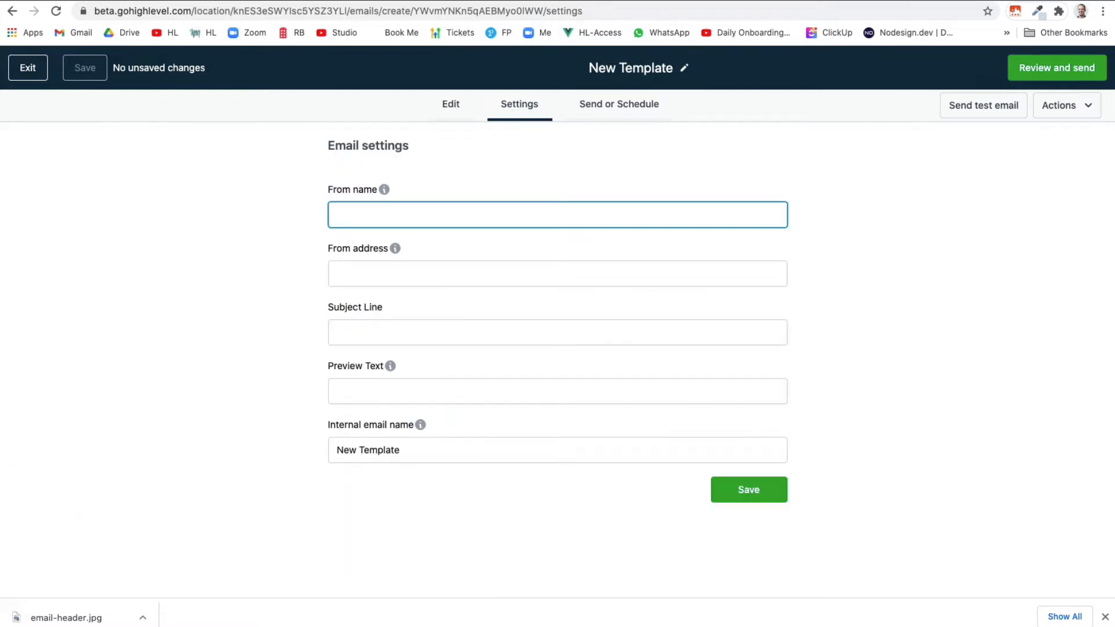
pyautogui.write('HIgh')
pyautogui.write('ighLevel')
pyautogui.click(337, 274)
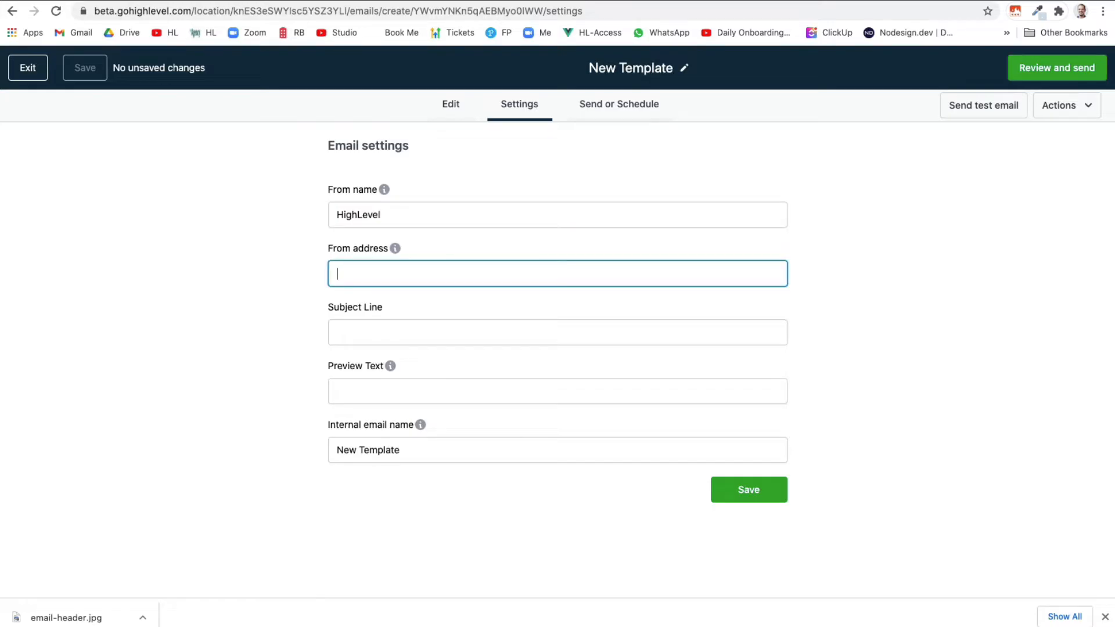
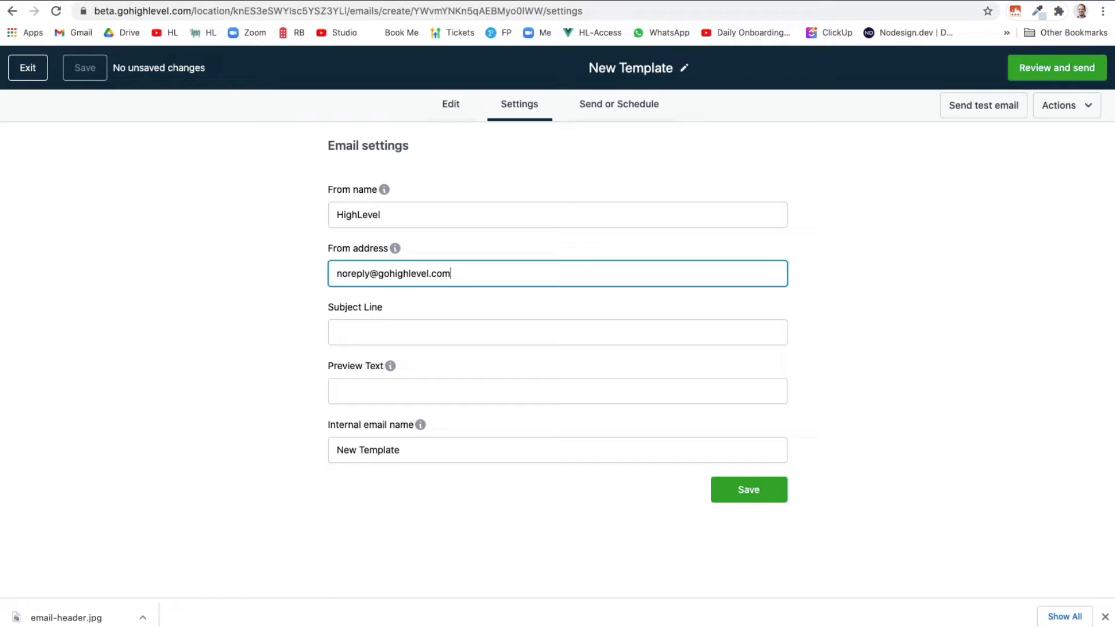
# Enter subject 'Weekly Roundup Dec 7th - Dec 11th' with a cowboy emoji pasted at the start
pyautogui.click(337, 333)
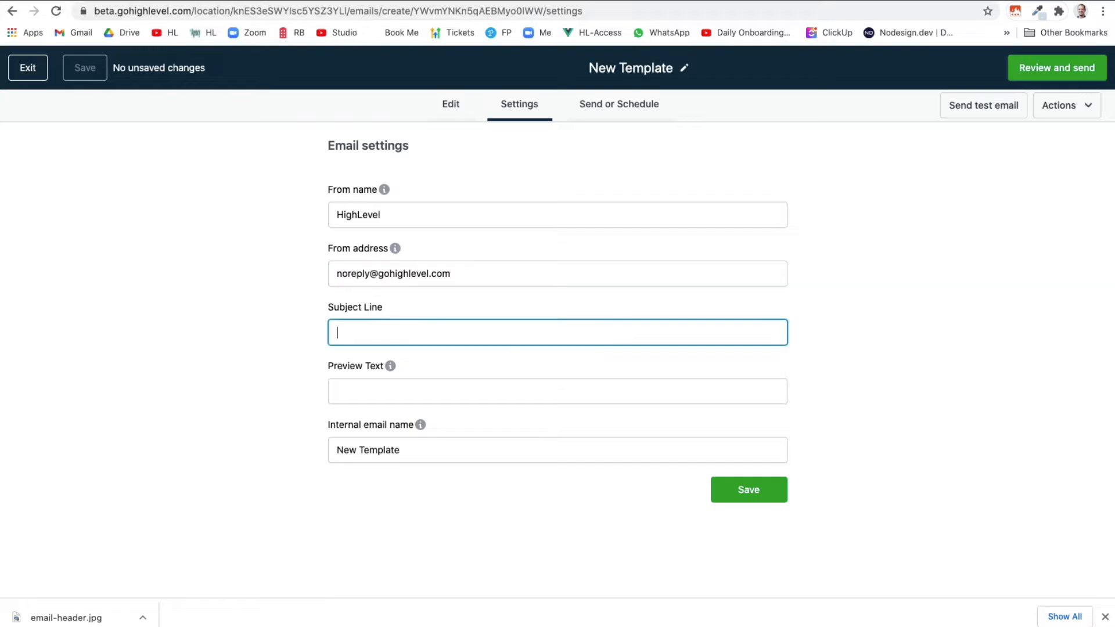
pyautogui.write('Weekly Roou')
pyautogui.write('ndup')
pyautogui.write(' Dec ')
pyautogui.write('7th')
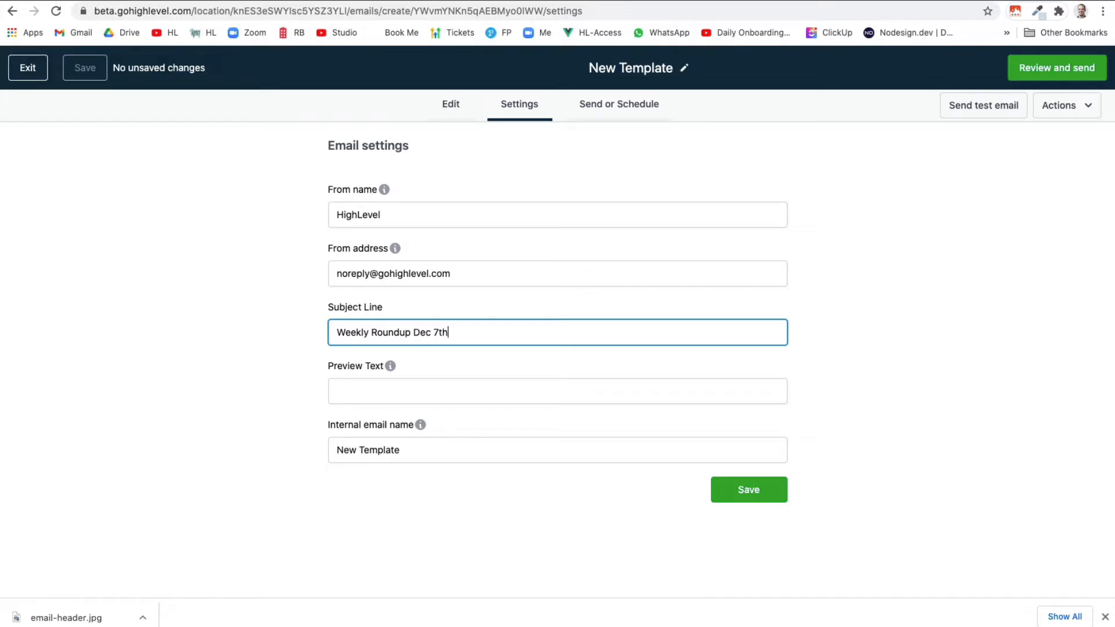
pyautogui.write(' - Dec')
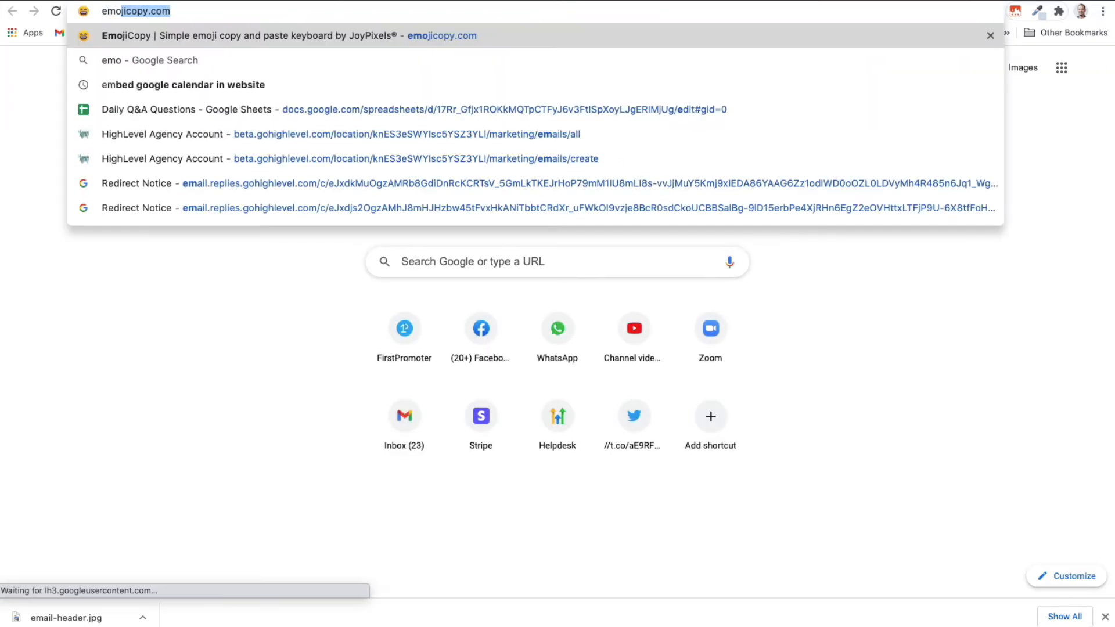
pyautogui.press('Return')
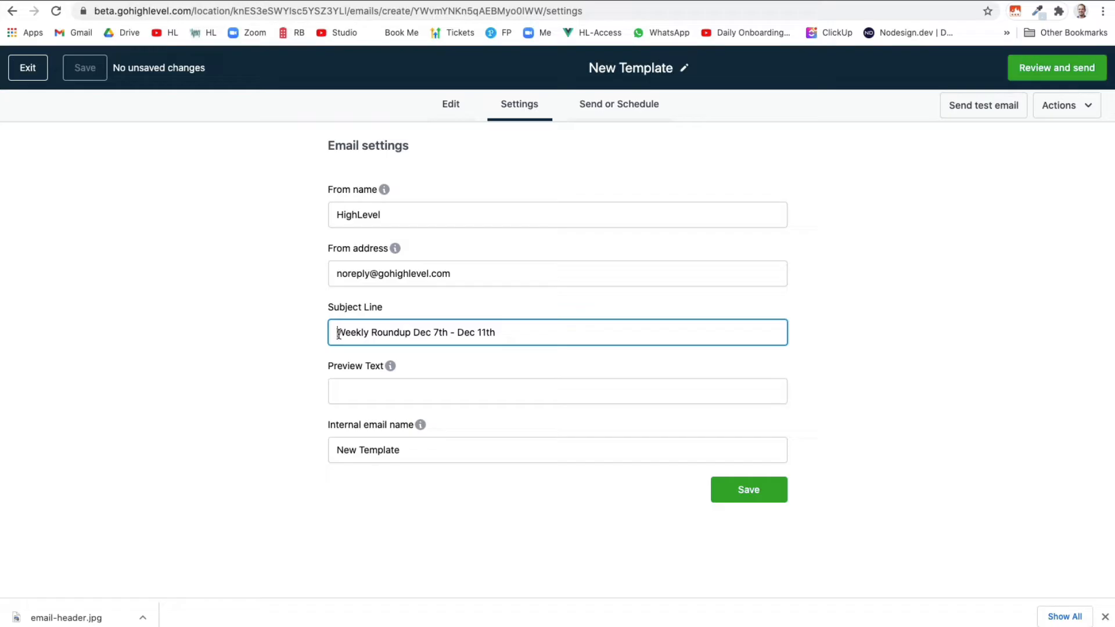
pyautogui.write('🤠')
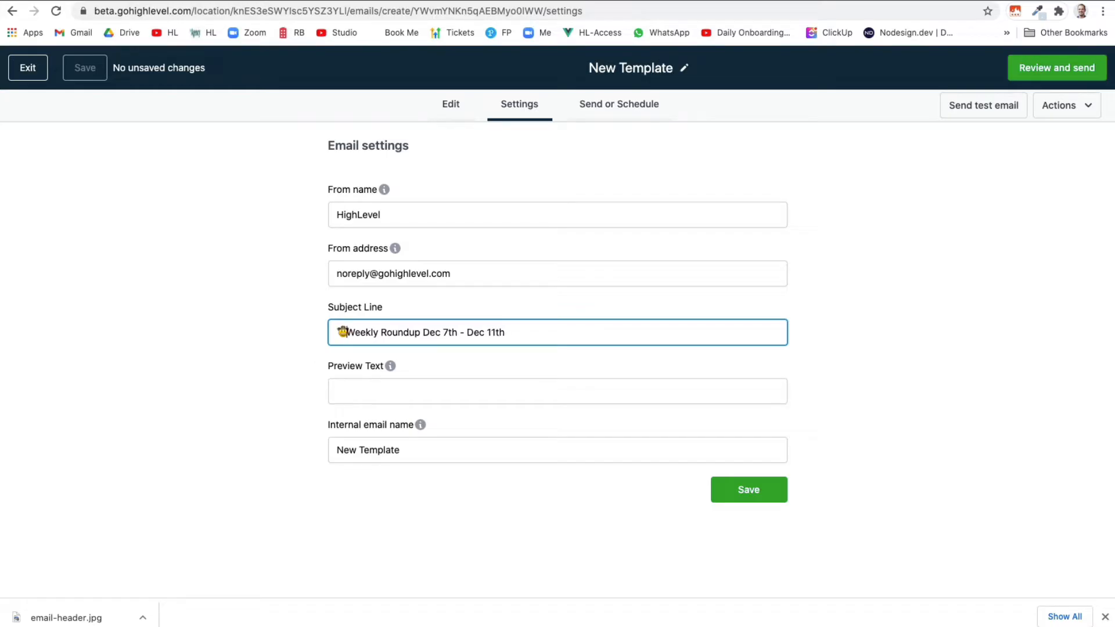
# Copy the subject line into the Internal email name, replacing 'New Template'
pyautogui.click(378, 392)
pyautogui.click(271, 410)
pyautogui.moveTo(392, 366)
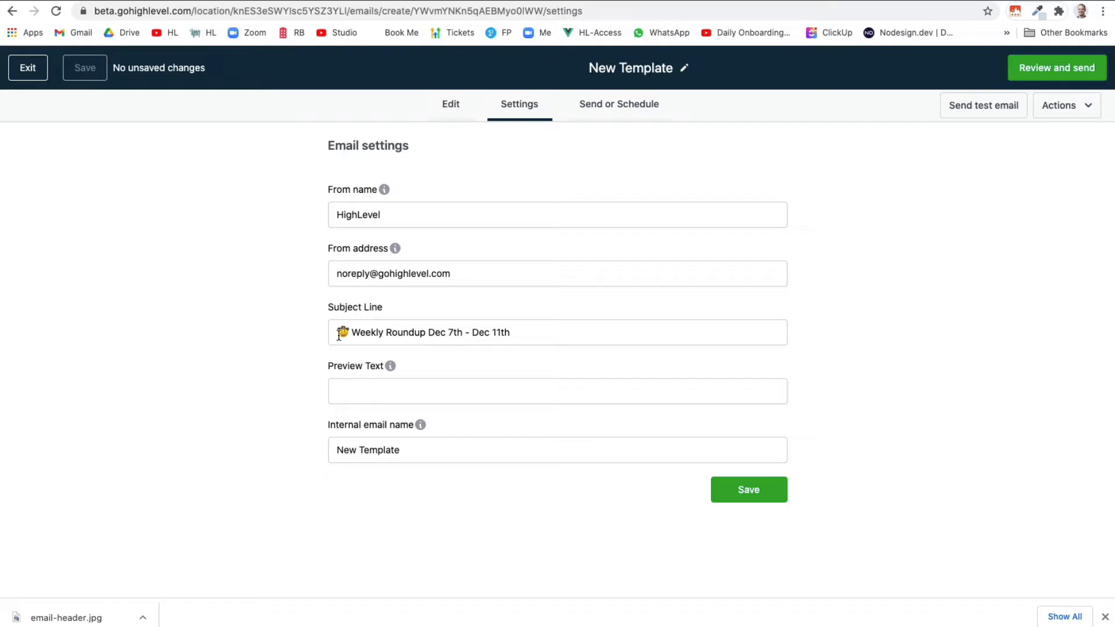
pyautogui.moveTo(354, 334); pyautogui.dragTo(514, 335)
pyautogui.hotkey('ctrl', 'c')
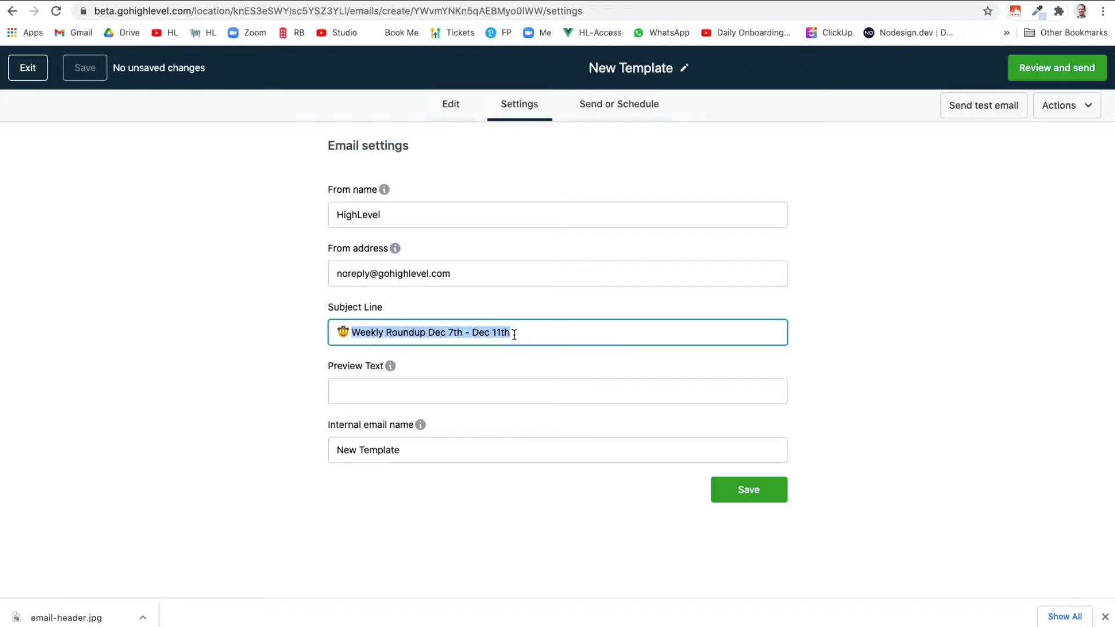
pyautogui.click(341, 448)
pyautogui.hotkey('ctrl', 'a')
pyautogui.hotkey('ctrl', 'v')
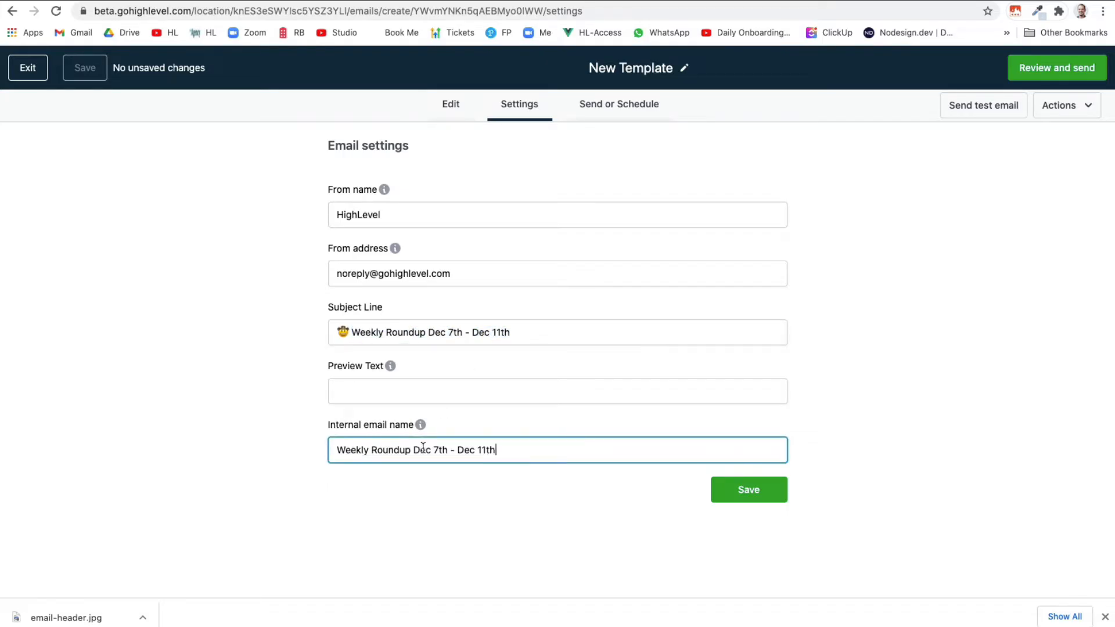
# Prefix the subject with 'HighLevel' and save the email settings
pyautogui.click(357, 337)
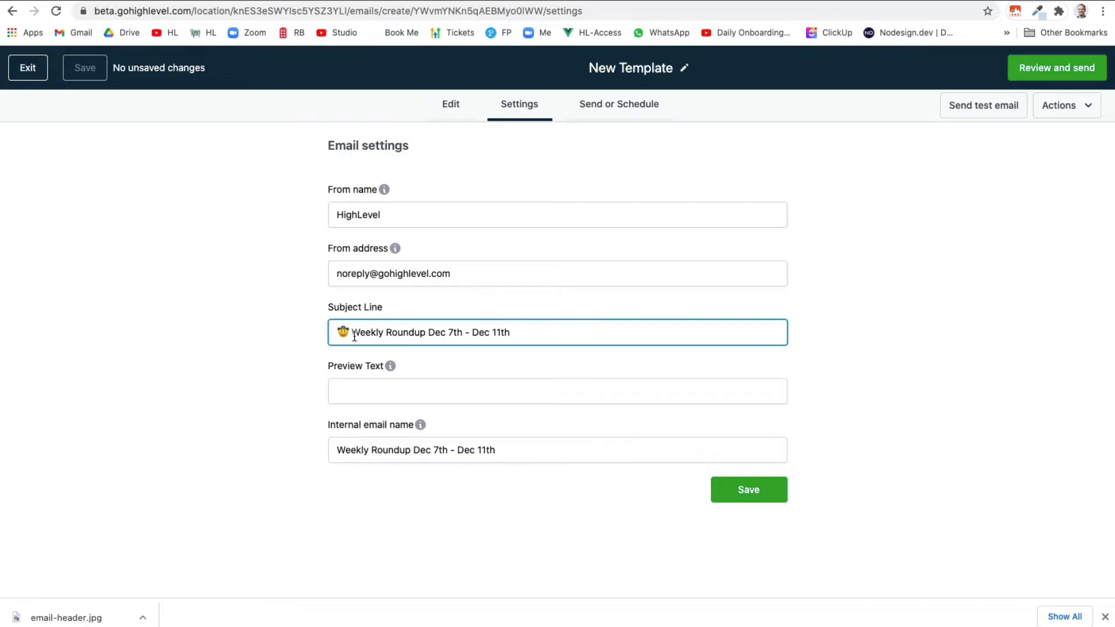
pyautogui.write('H')
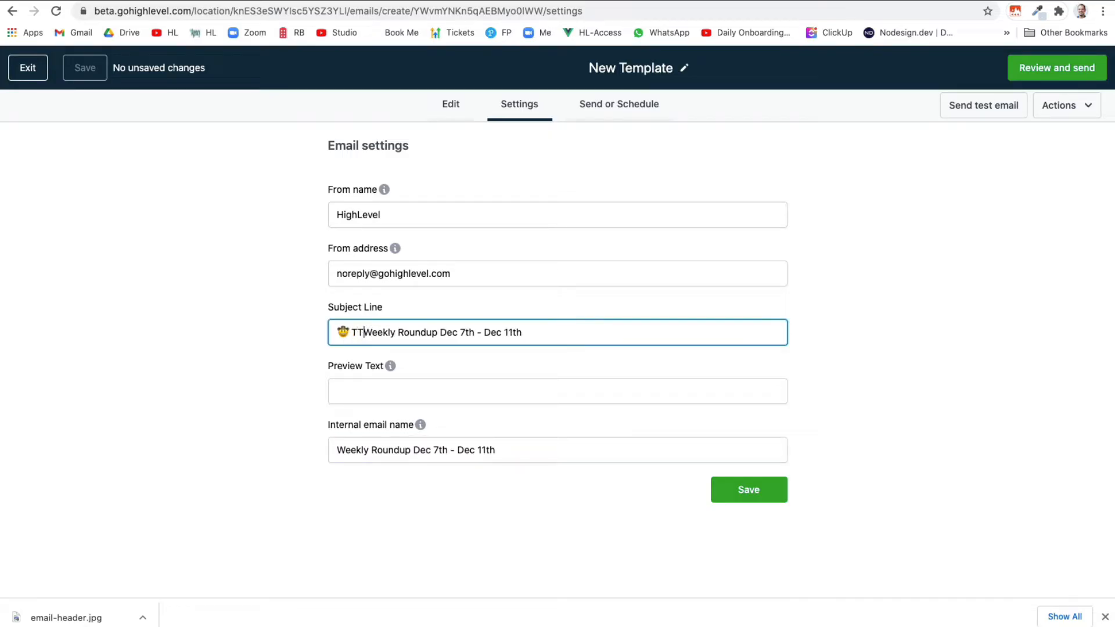
pyautogui.press('BackSpace')
pyautogui.write('HighLevel')
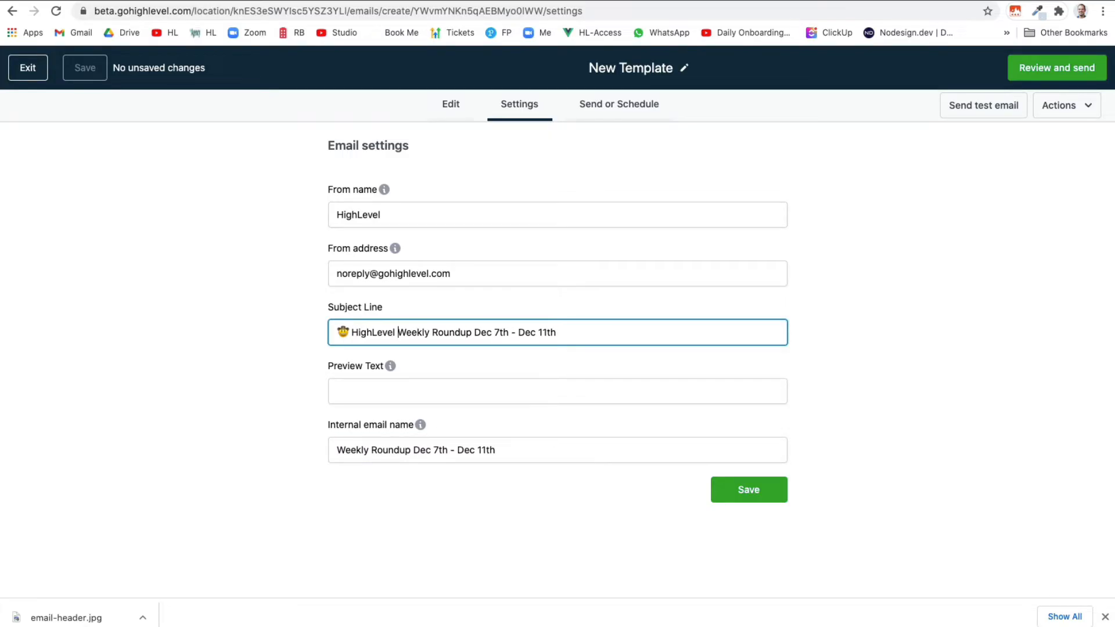
pyautogui.click(740, 490)
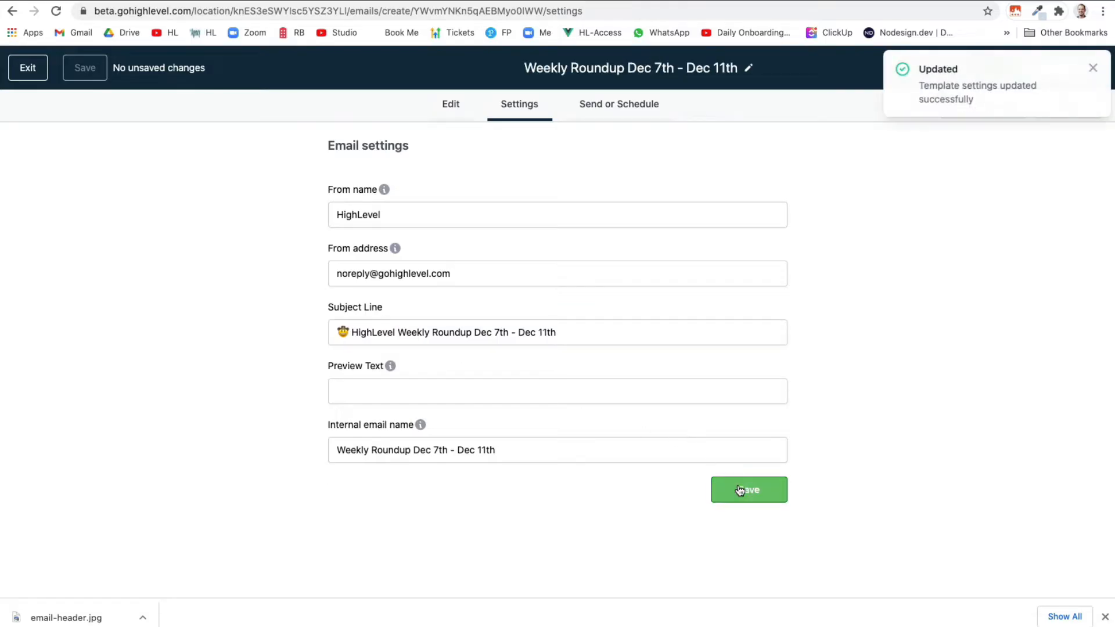
pyautogui.click(1090, 71)
pyautogui.click(453, 106)
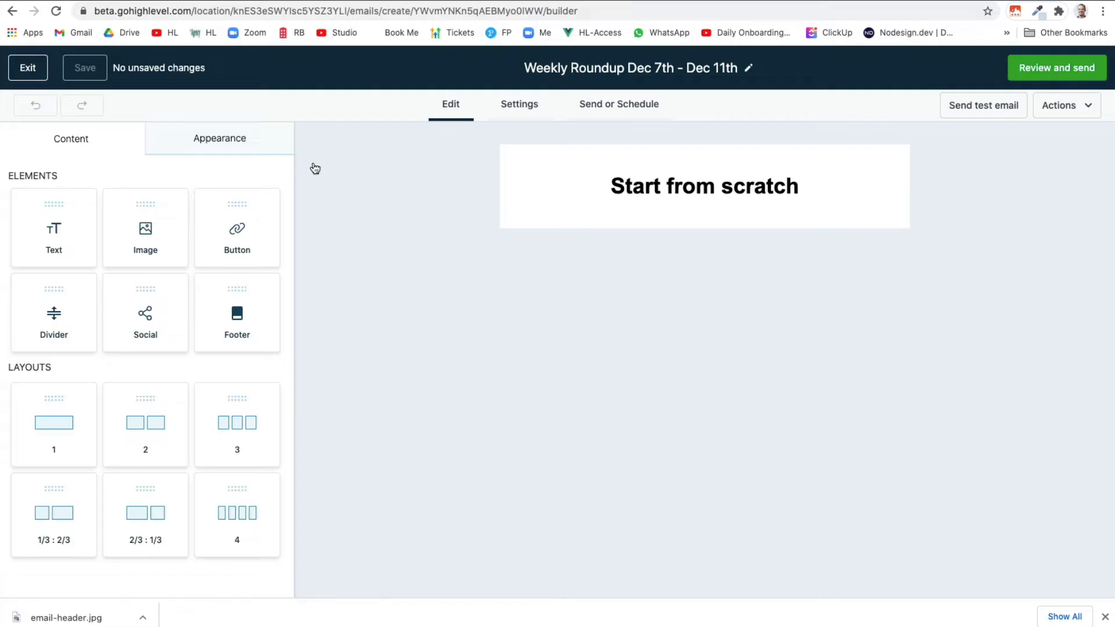
# Add a one-column row, removing the Start from scratch block and the extra empty row
pyautogui.moveTo(54, 426); pyautogui.dragTo(586, 188)
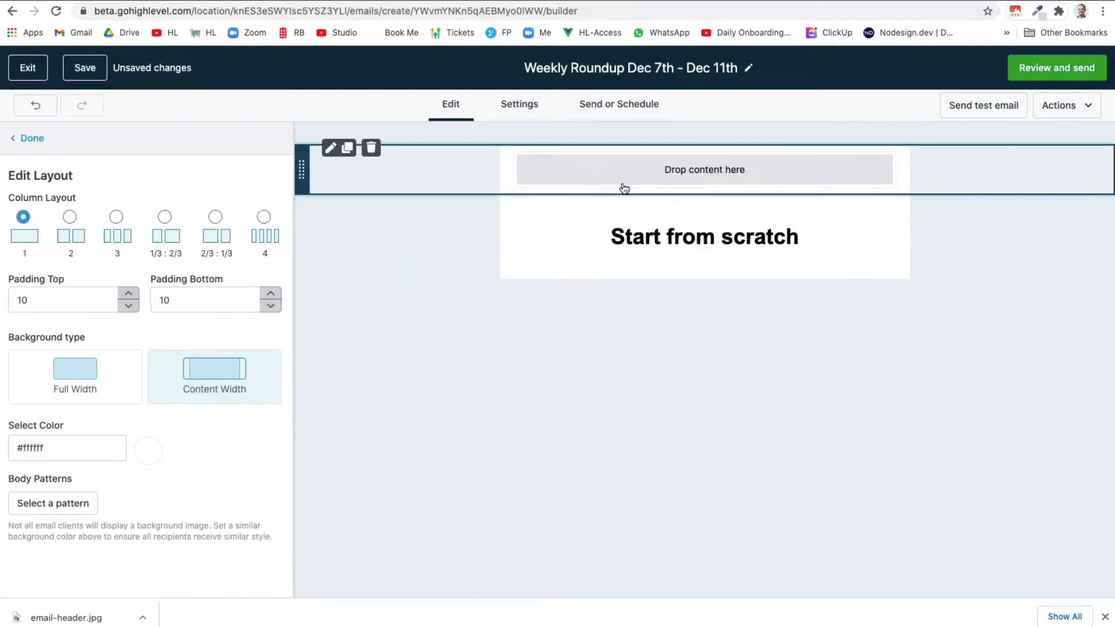
pyautogui.moveTo(607, 233)
pyautogui.click(592, 213)
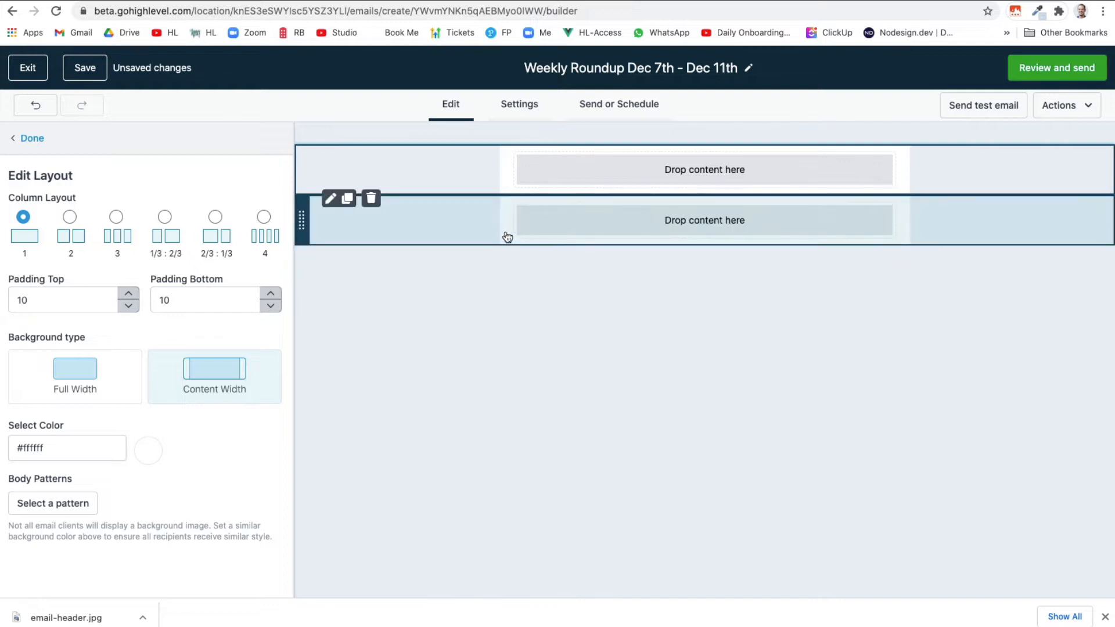
pyautogui.click(376, 203)
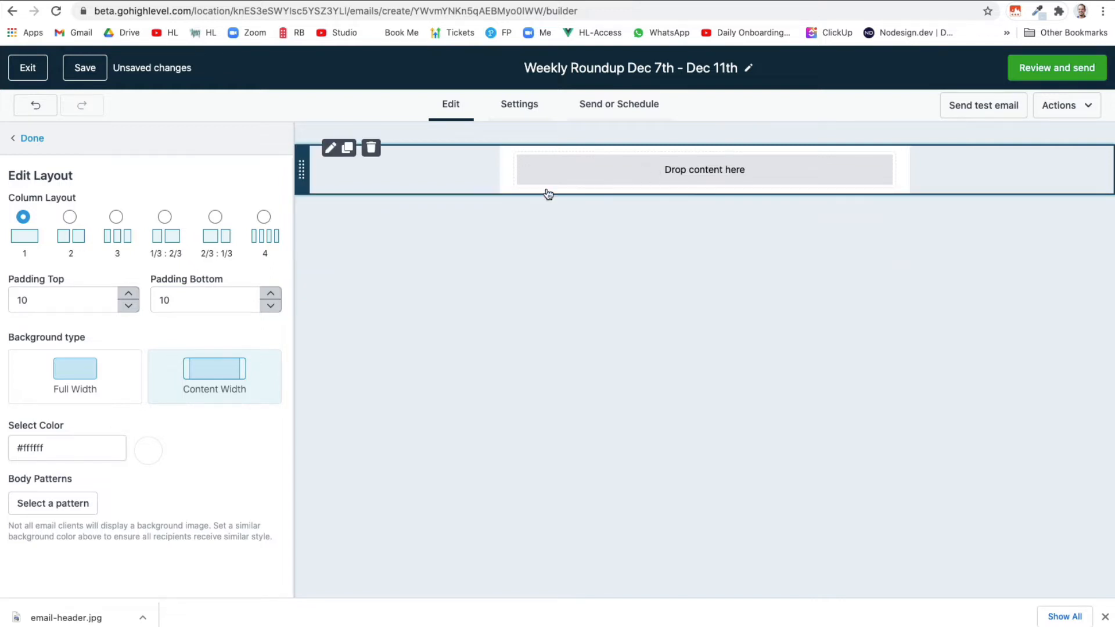
pyautogui.click(498, 174)
# Give the row top padding 20 and a Content Width background
pyautogui.click(610, 174)
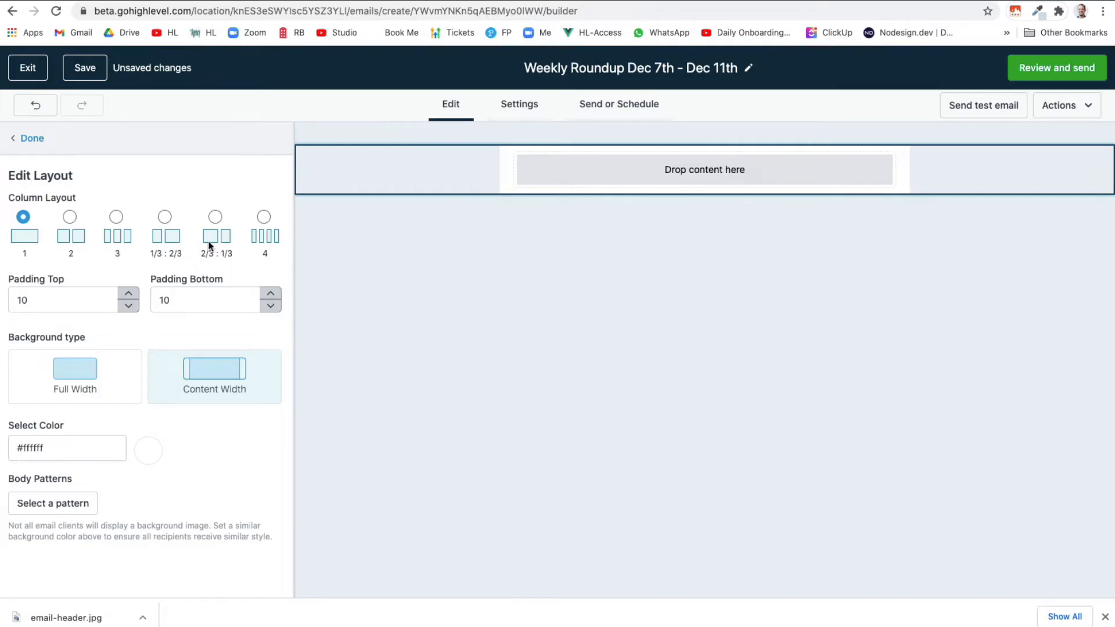
pyautogui.click(23, 300)
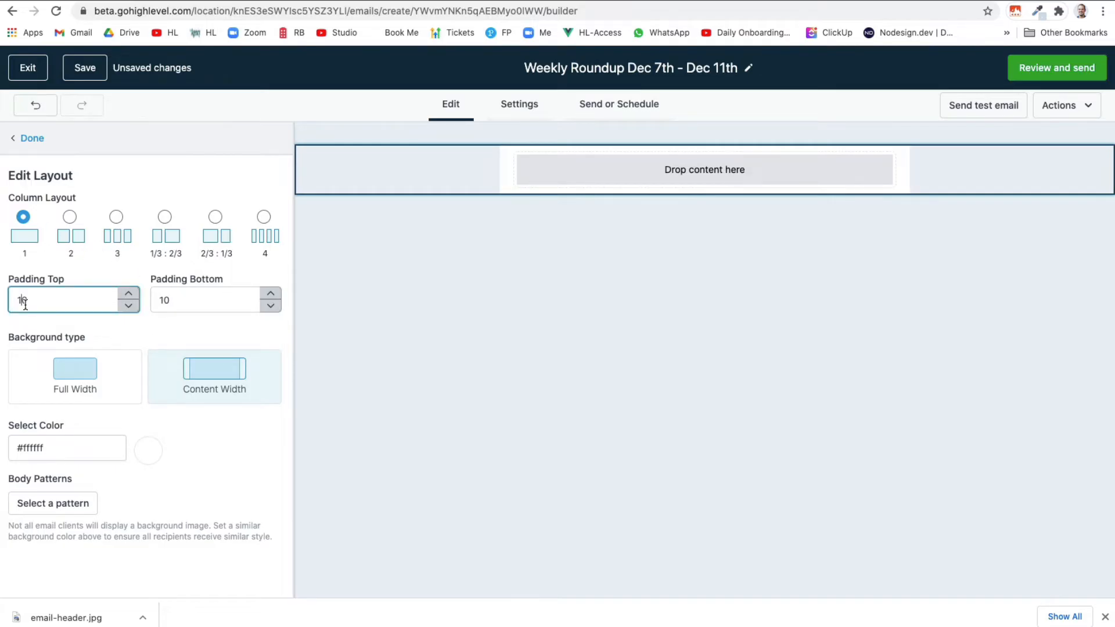
pyautogui.press('BackSpace')
pyautogui.write('2')
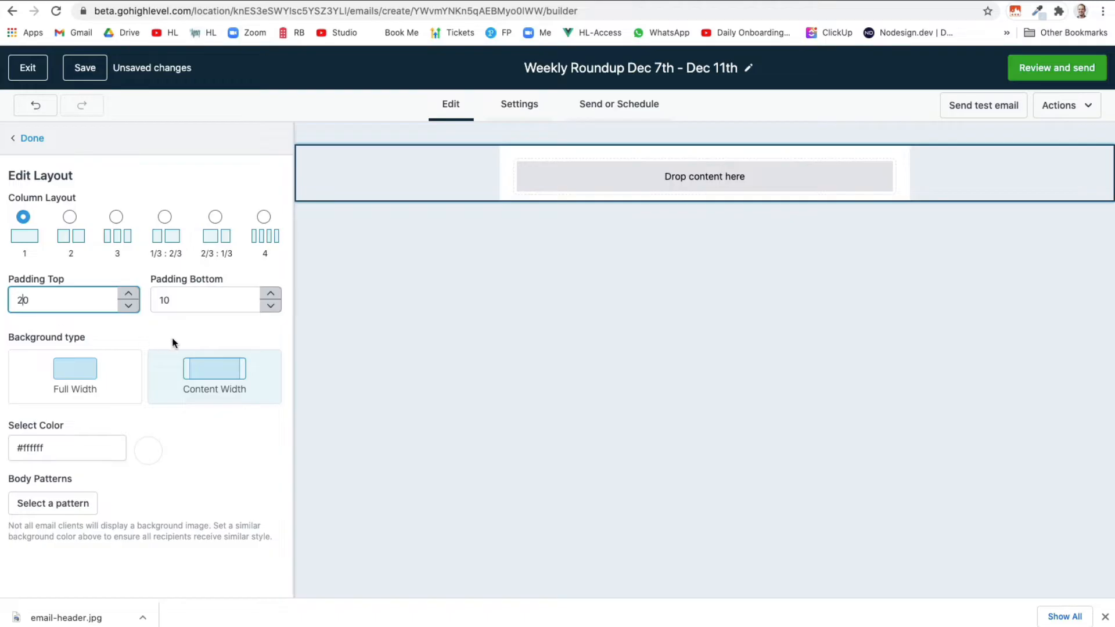
pyautogui.click(88, 394)
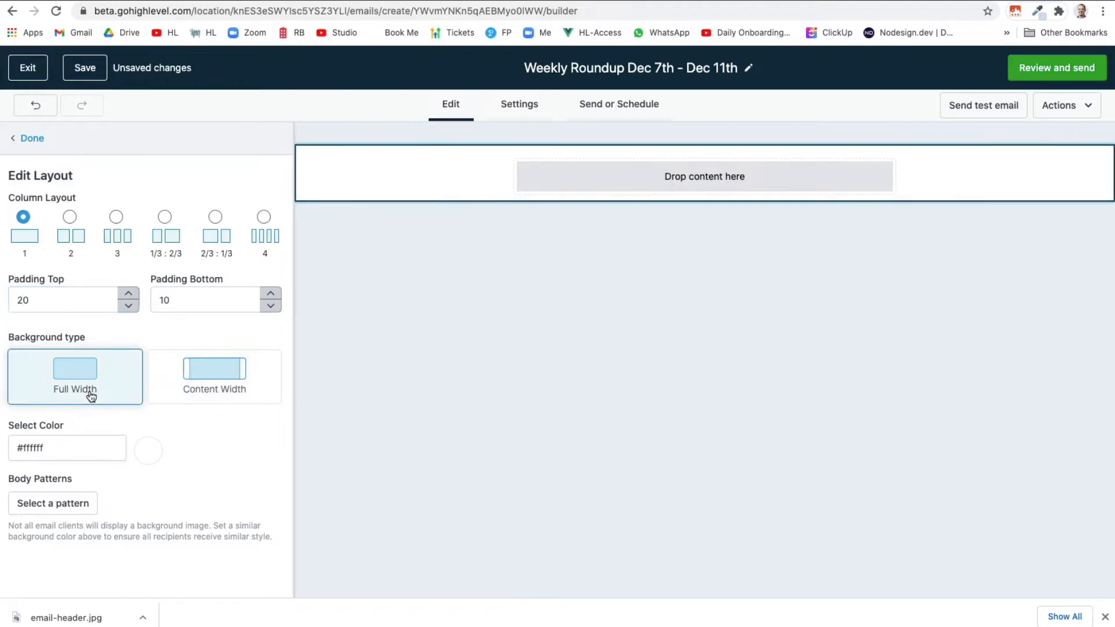
pyautogui.click(192, 395)
pyautogui.click(97, 395)
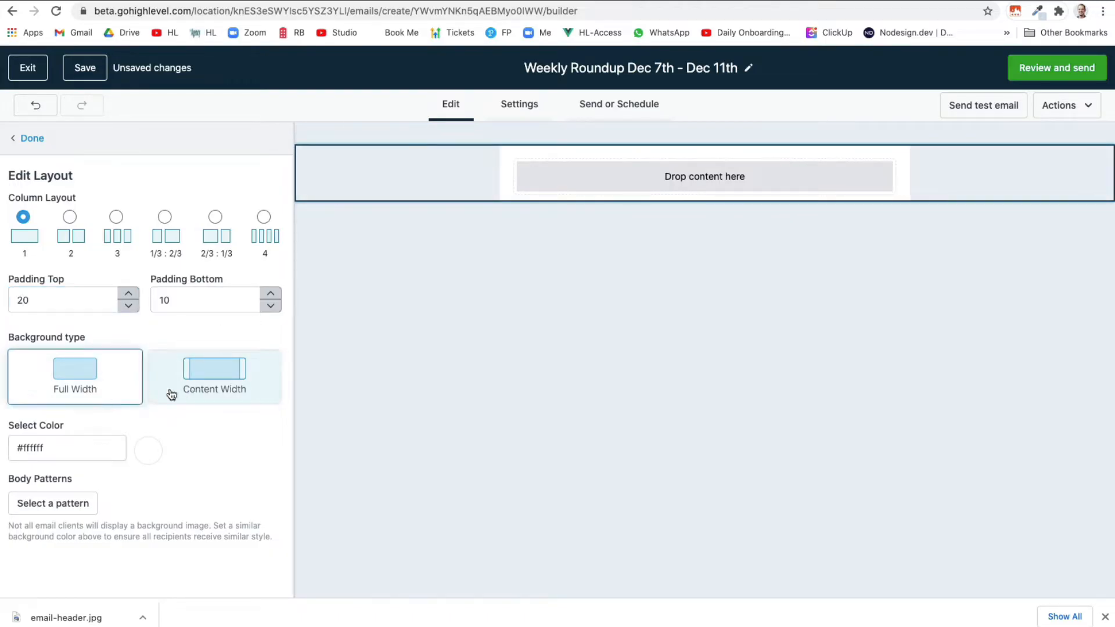
pyautogui.click(173, 393)
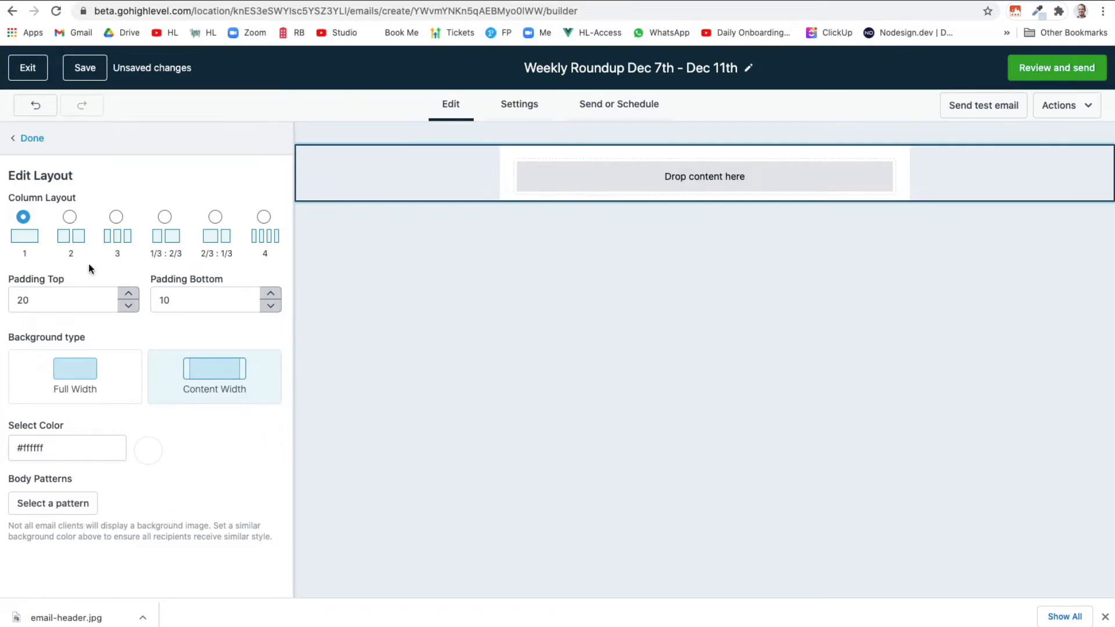
pyautogui.click(37, 143)
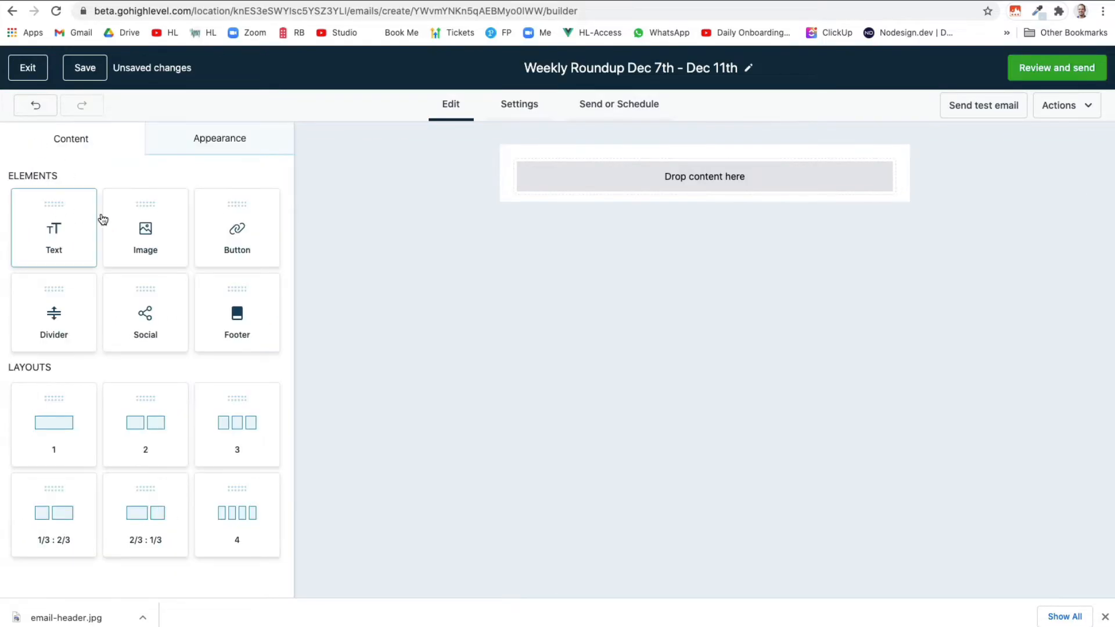
# Add an image block and create a 'Weekly Roundup' media folder
pyautogui.moveTo(145, 231); pyautogui.dragTo(576, 168)
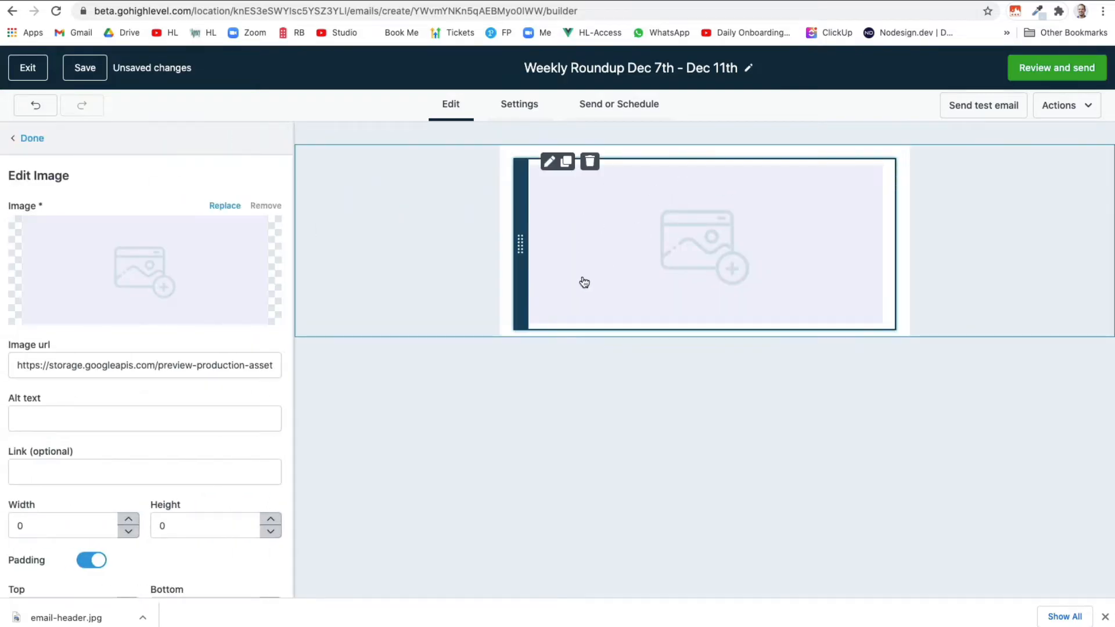
pyautogui.moveTo(199, 279)
pyautogui.click(152, 284)
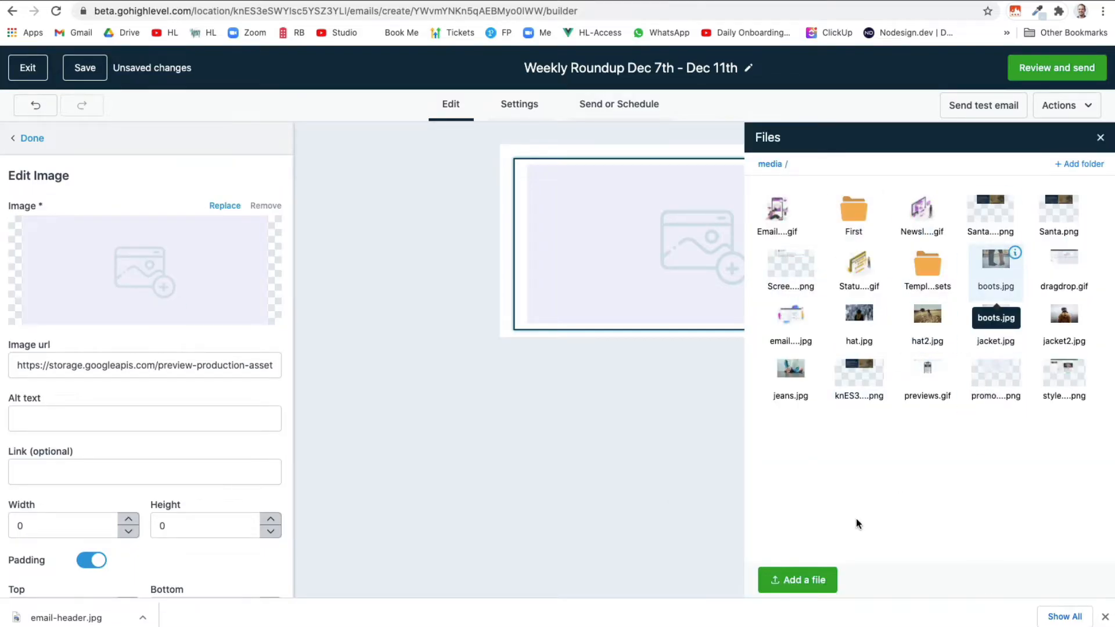
pyautogui.click(1084, 164)
pyautogui.doubleClick(898, 462)
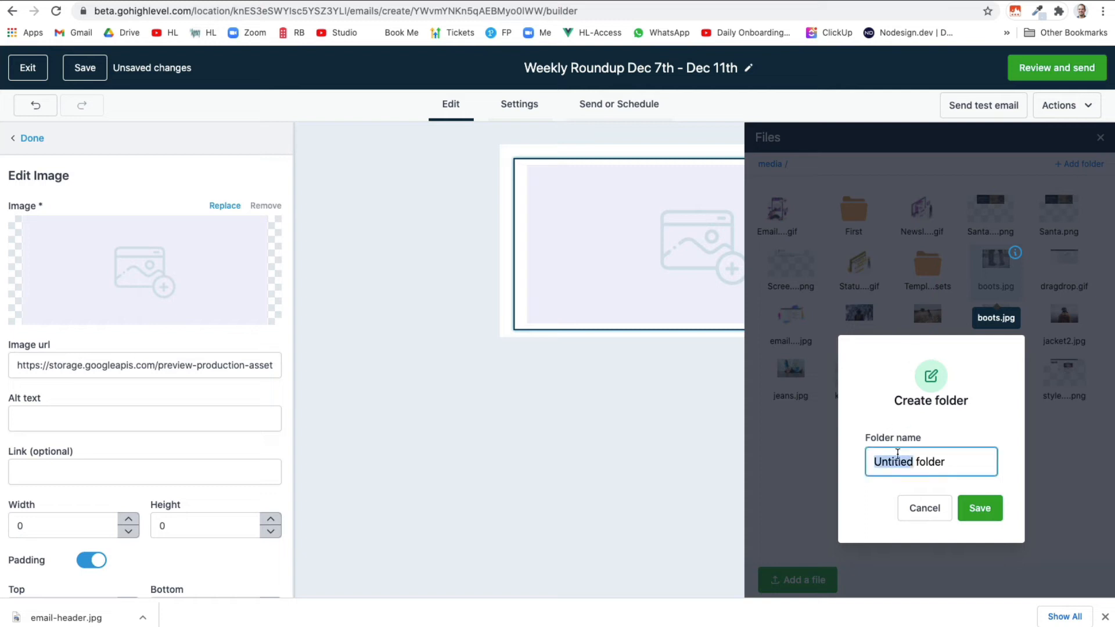
pyautogui.tripleClick(898, 454)
pyautogui.write('Weekly Roundup')
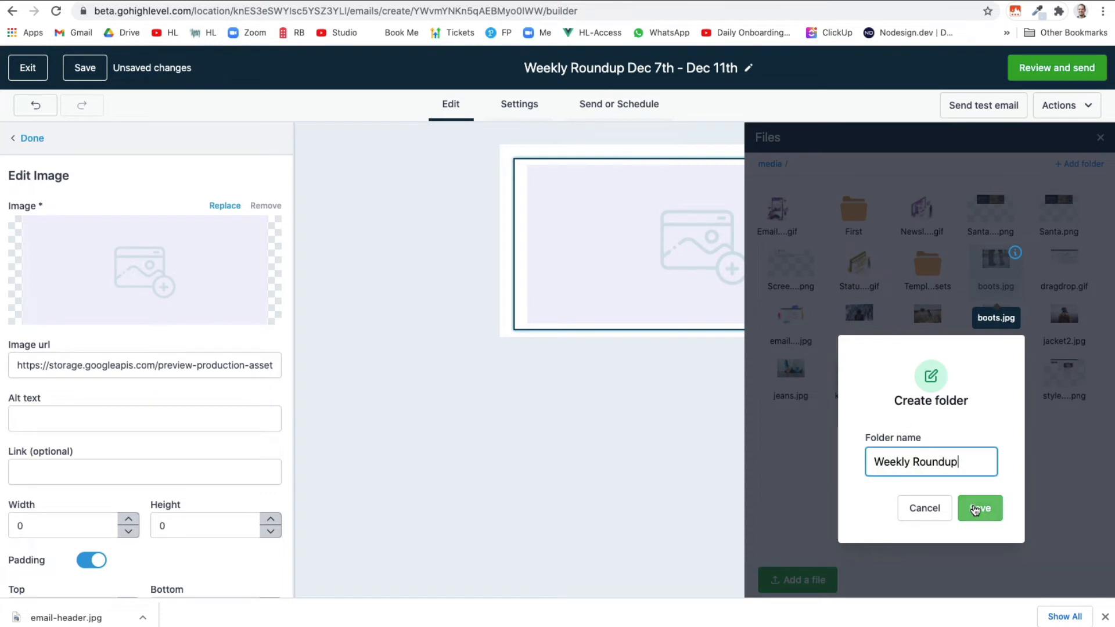
pyautogui.click(973, 507)
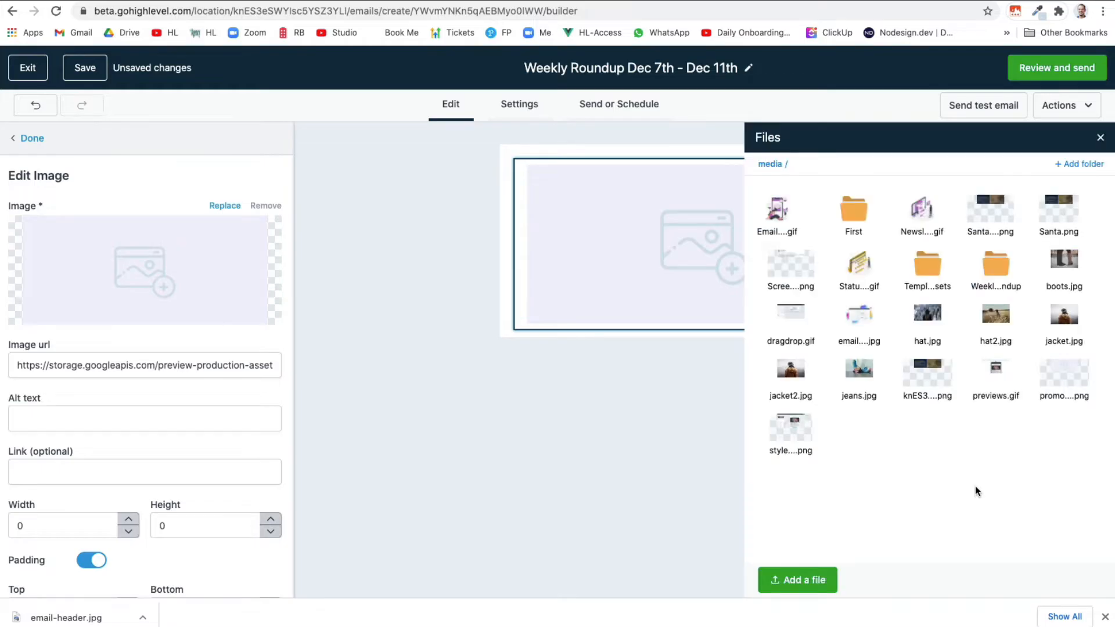
# Upload email-header.jpg into the Weekly Roundup folder and insert it into the image block
pyautogui.doubleClick(996, 267)
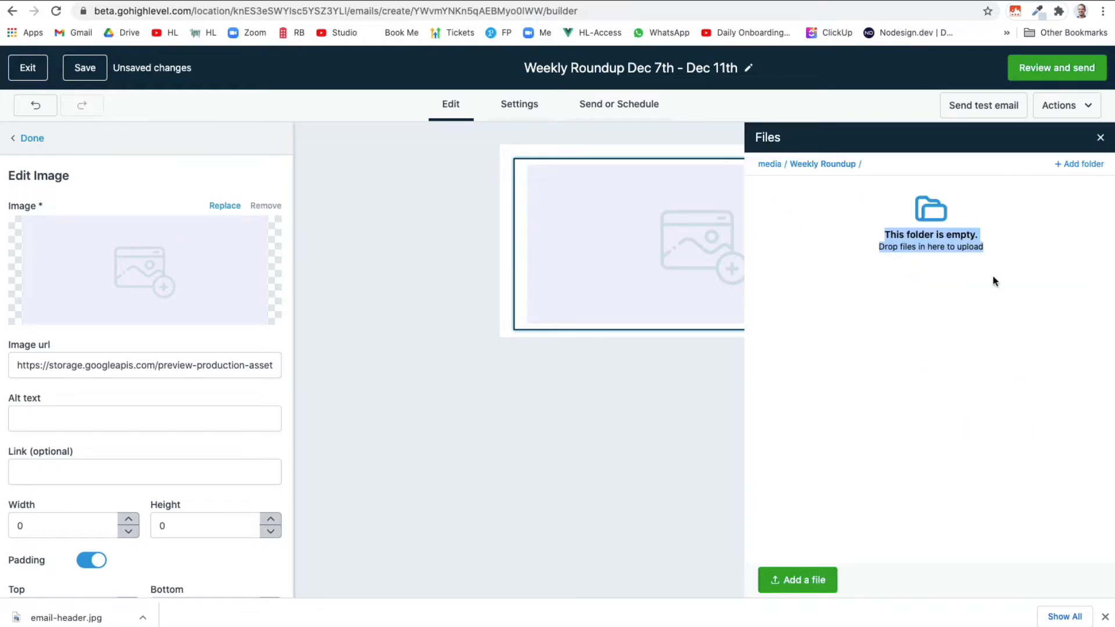
pyautogui.click(799, 580)
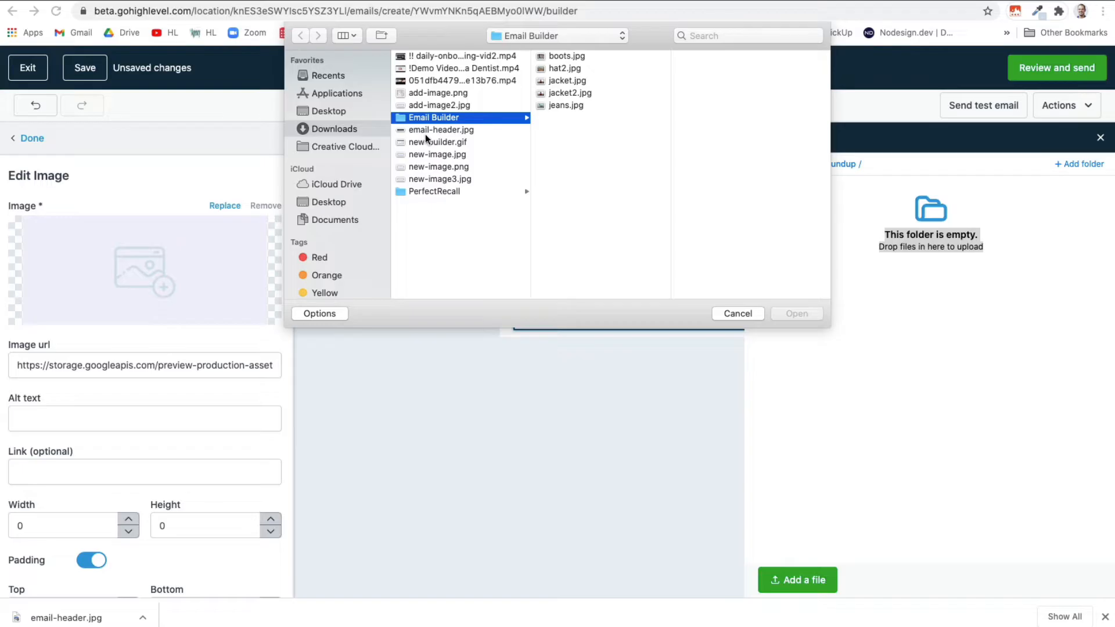
pyautogui.click(425, 133)
pyautogui.click(796, 312)
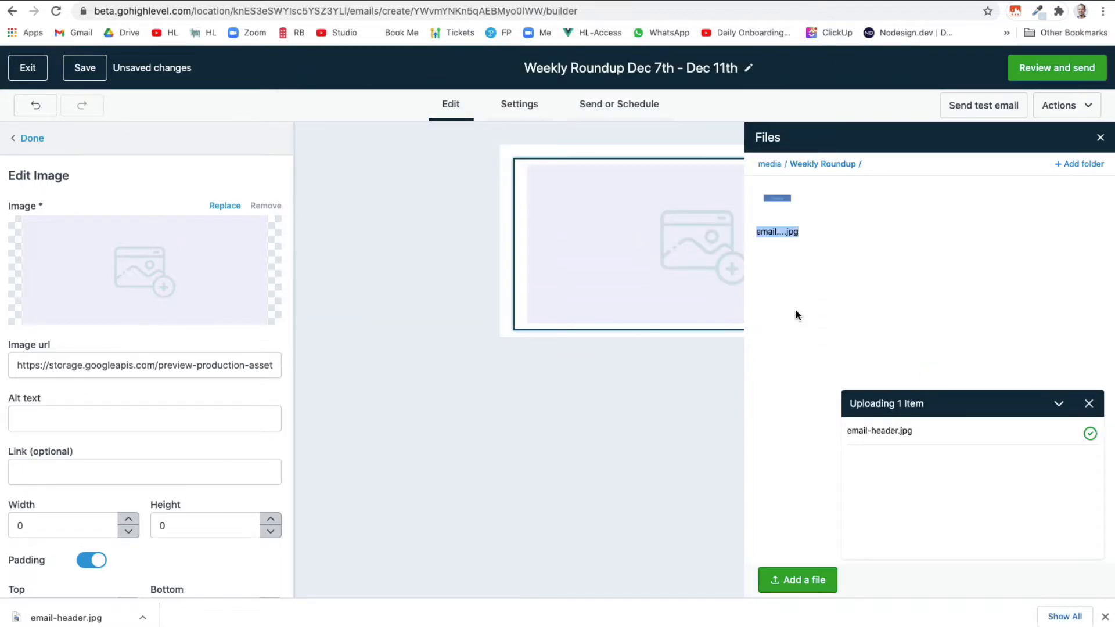
pyautogui.click(776, 216)
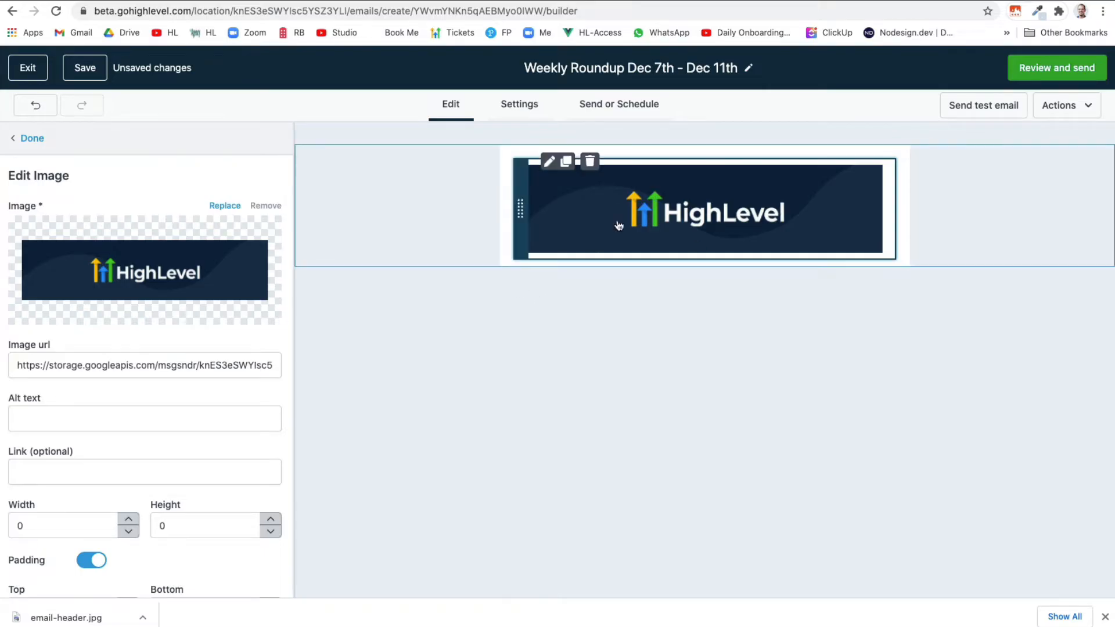
# Keep the header image's padding enabled and finish editing the image
pyautogui.scroll(-2, 146, 383)
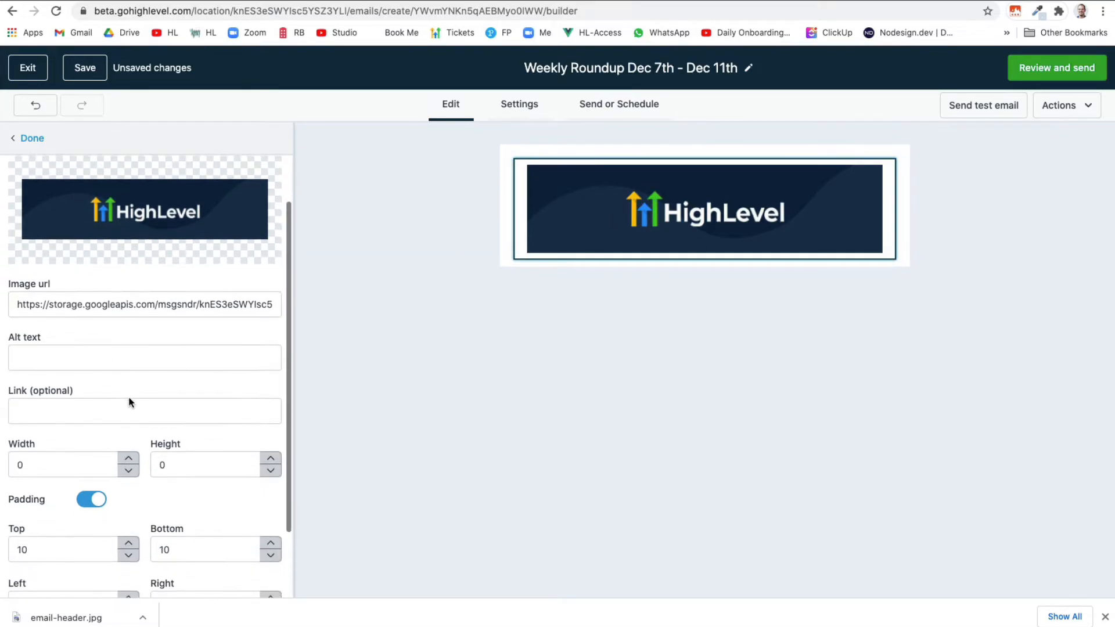
pyautogui.scroll(-2, 95, 265)
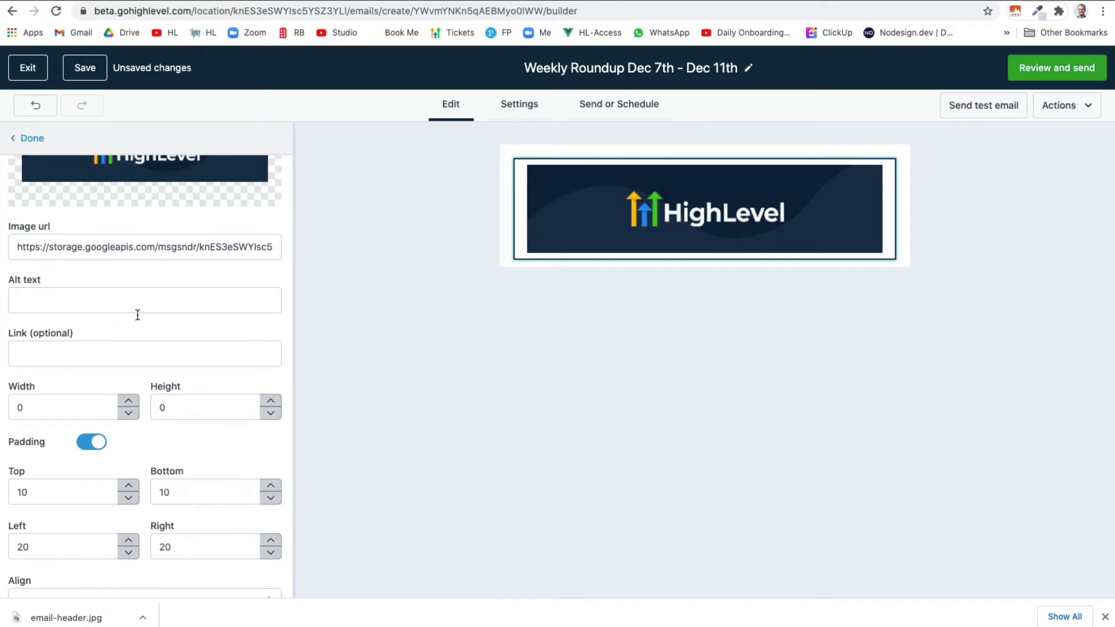
pyautogui.scroll(-1, 154, 369)
pyautogui.scroll(1, 134, 343)
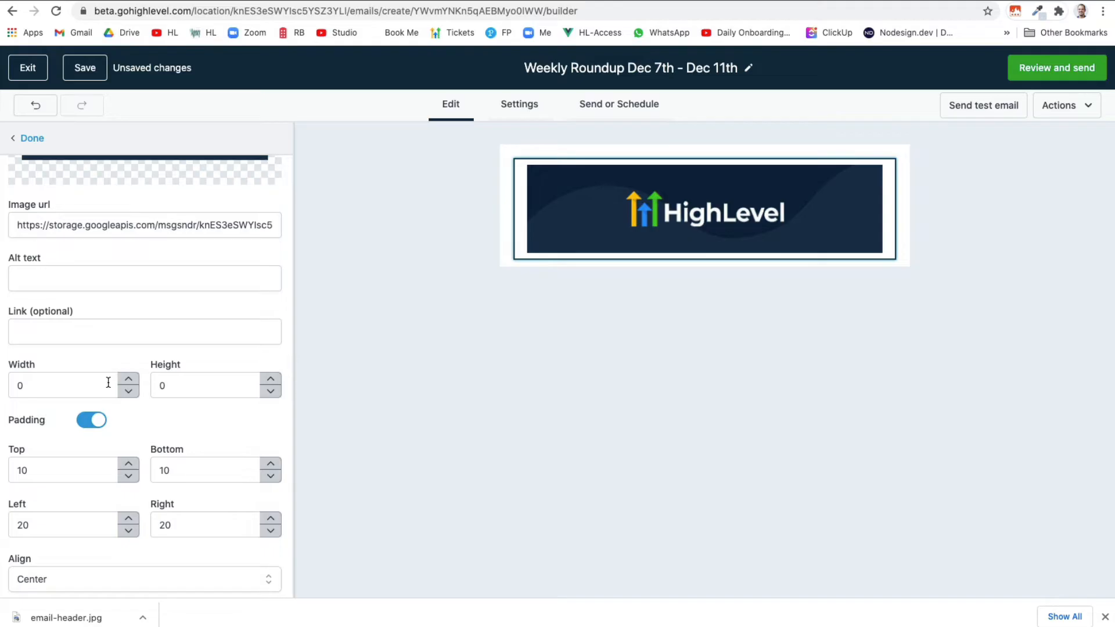
pyautogui.click(99, 430)
pyautogui.click(91, 513)
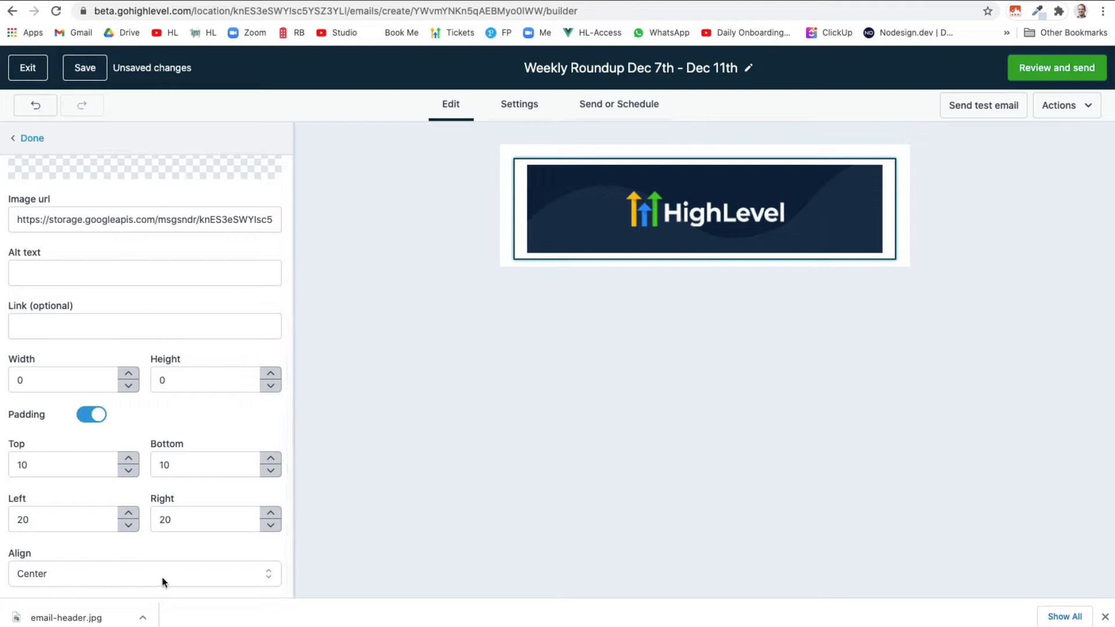
pyautogui.click(33, 139)
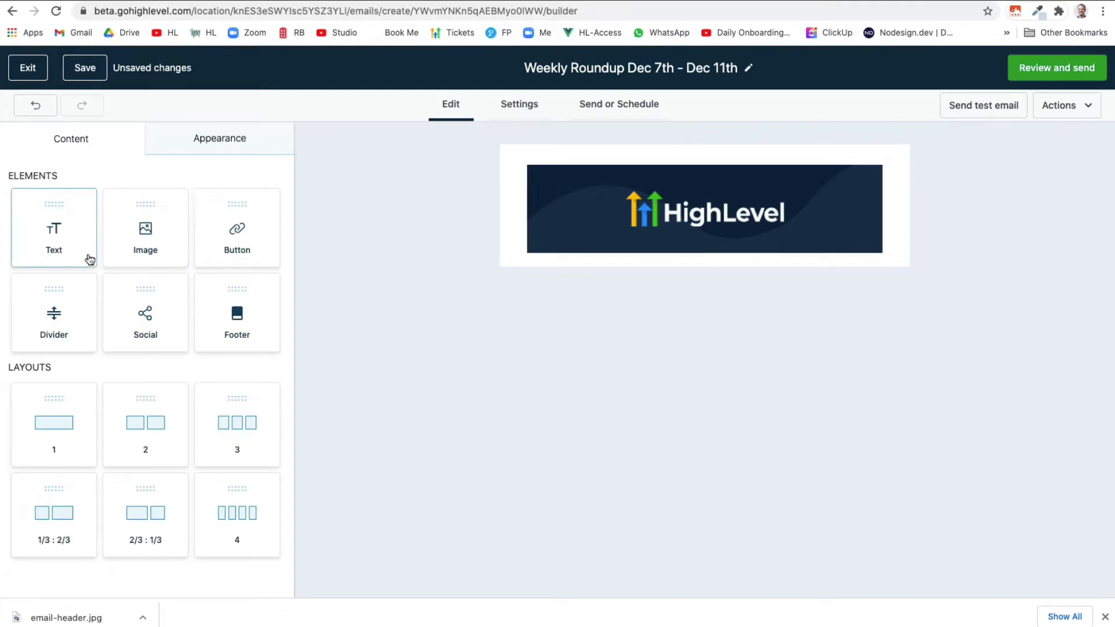
# Add a centred 'The HighLevel Weekly Roundup' title with 'December 7th - December 11th, 2020', top padding 0
pyautogui.moveTo(87, 256); pyautogui.dragTo(681, 256)
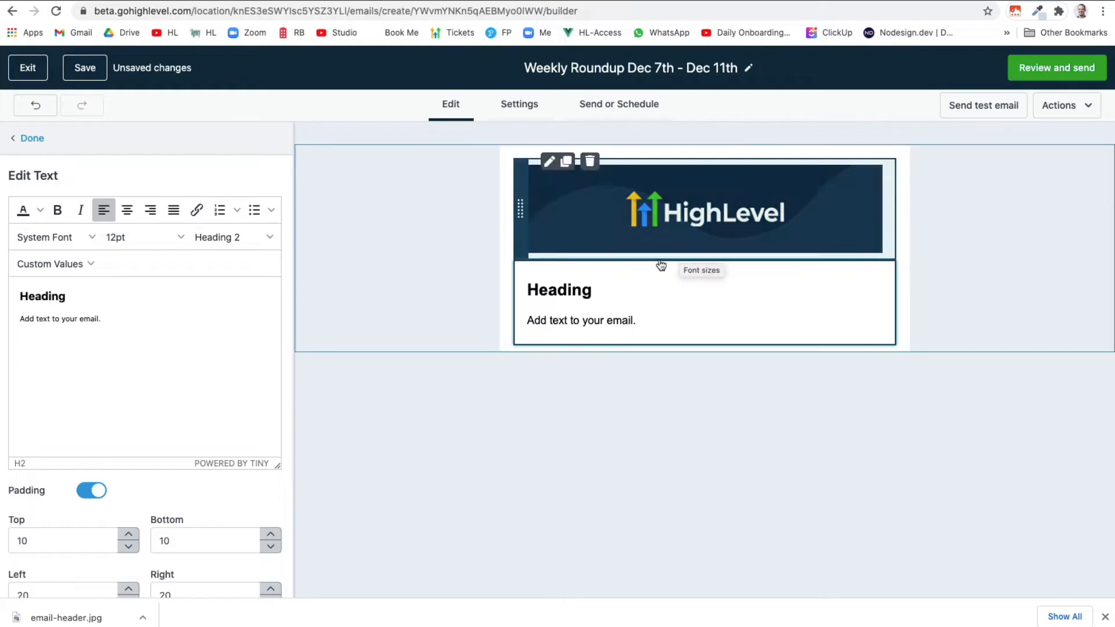
pyautogui.doubleClick(48, 300)
pyautogui.write('The H')
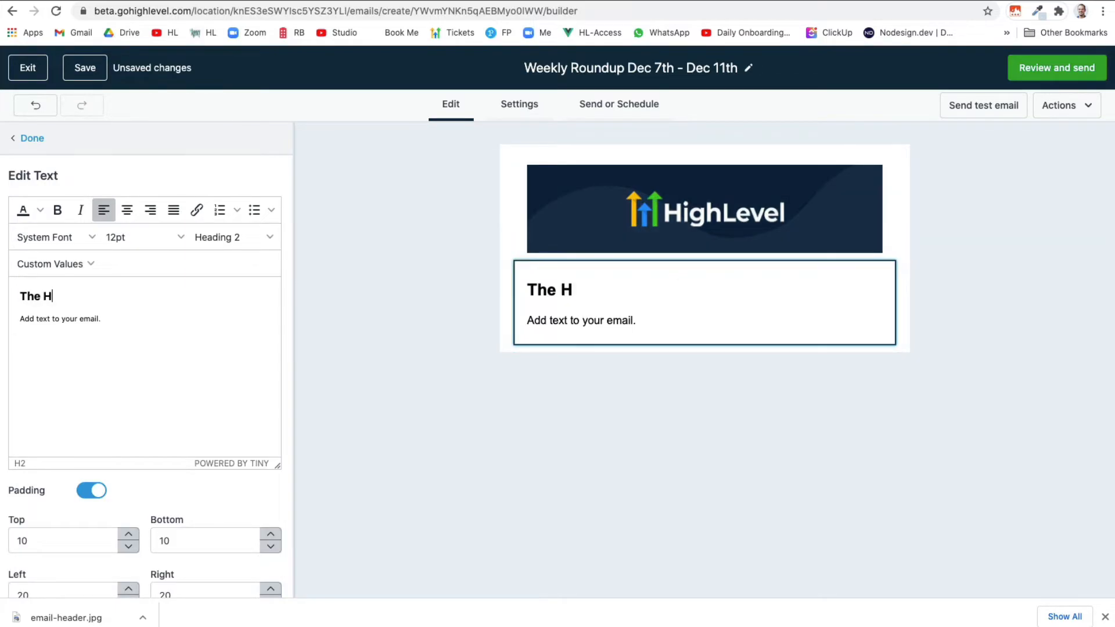
pyautogui.write('ighLevel Weekly Roundup')
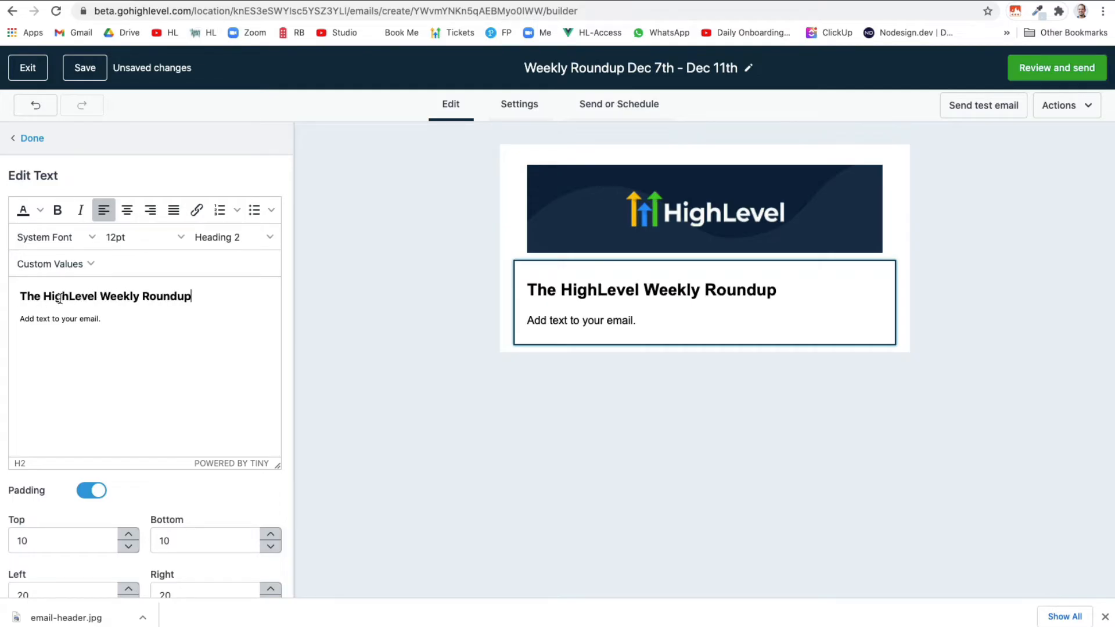
pyautogui.click(130, 218)
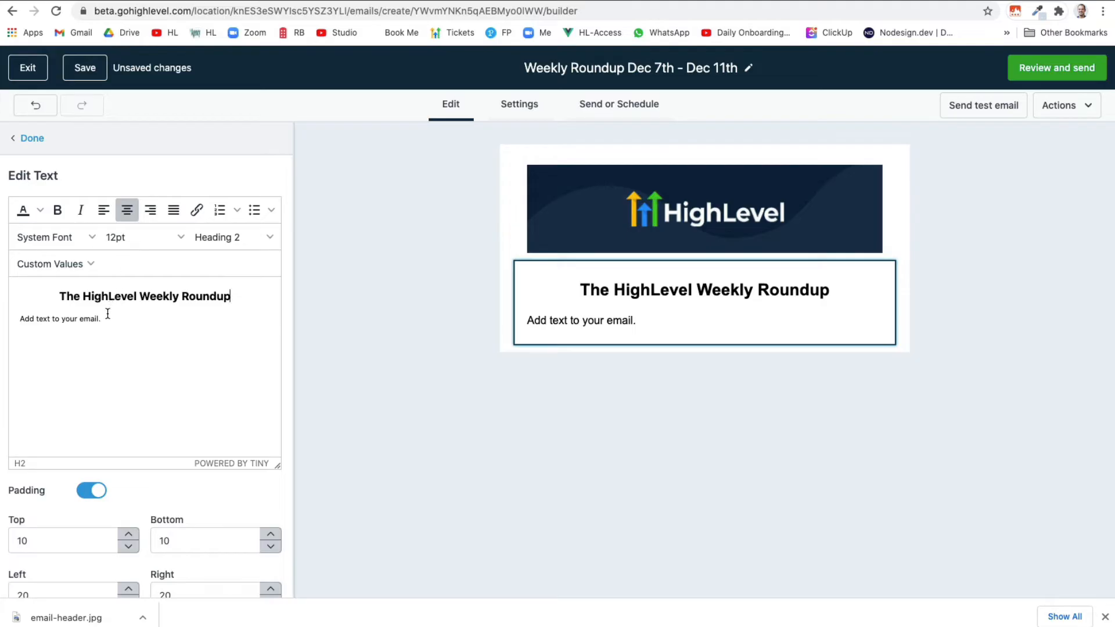
pyautogui.moveTo(103, 319); pyautogui.dragTo(20, 320)
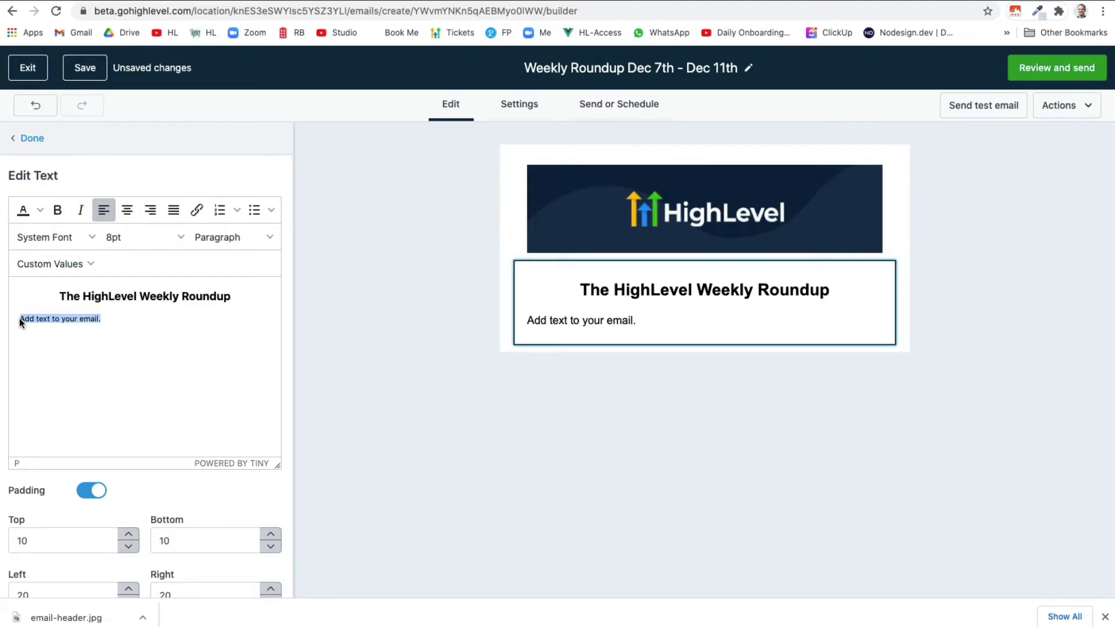
pyautogui.write('Dec')
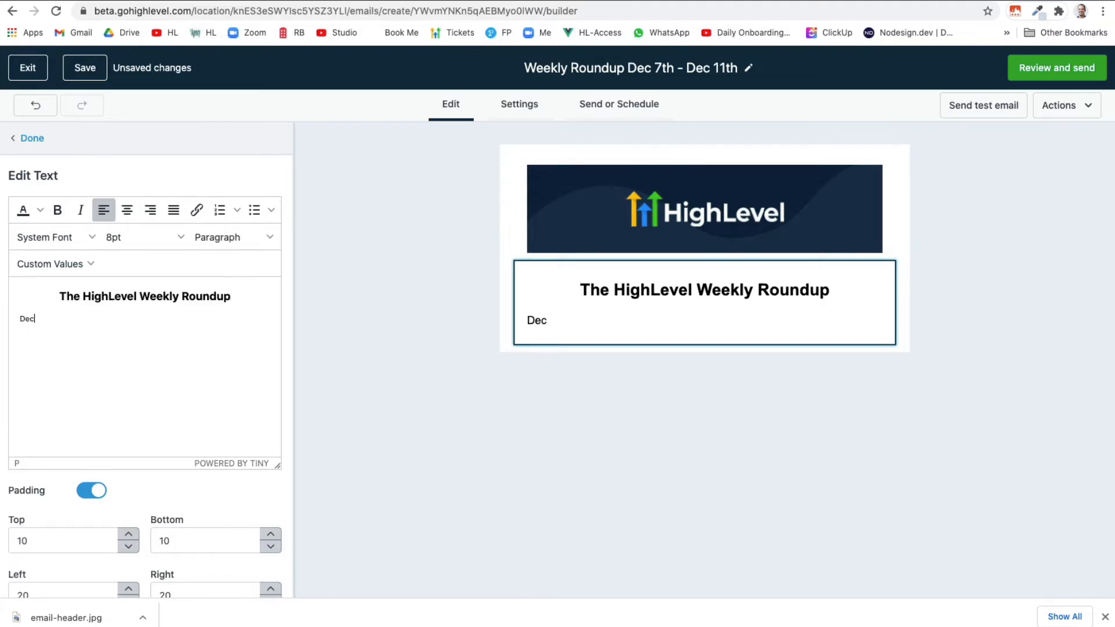
pyautogui.write('ember 7th - De')
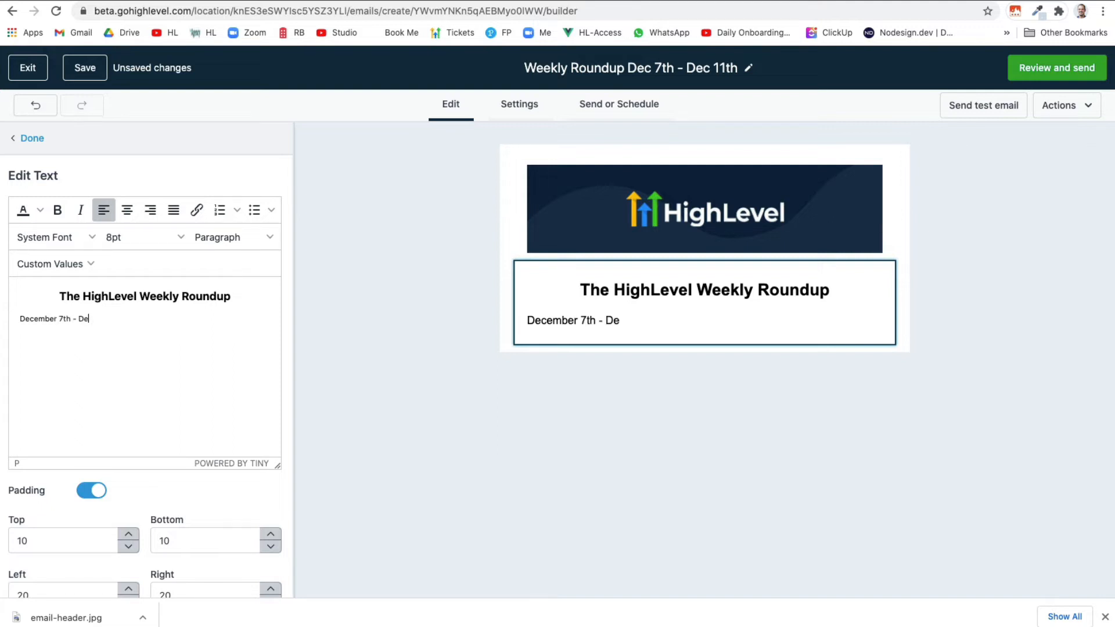
pyautogui.write('cember 11th, 2020')
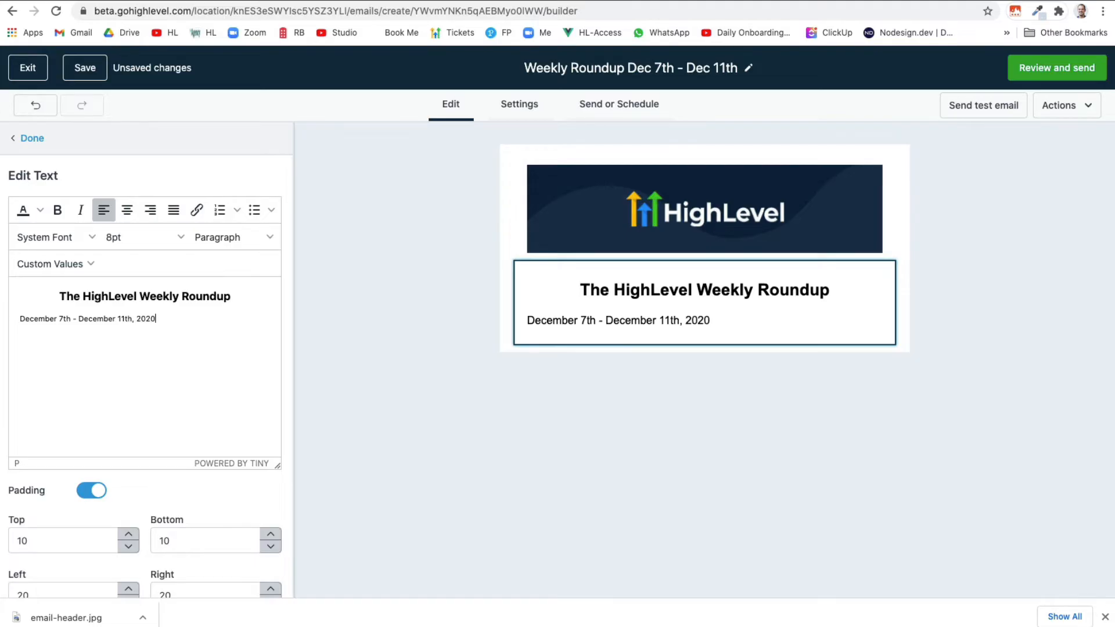
pyautogui.moveTo(162, 319); pyautogui.dragTo(18, 319)
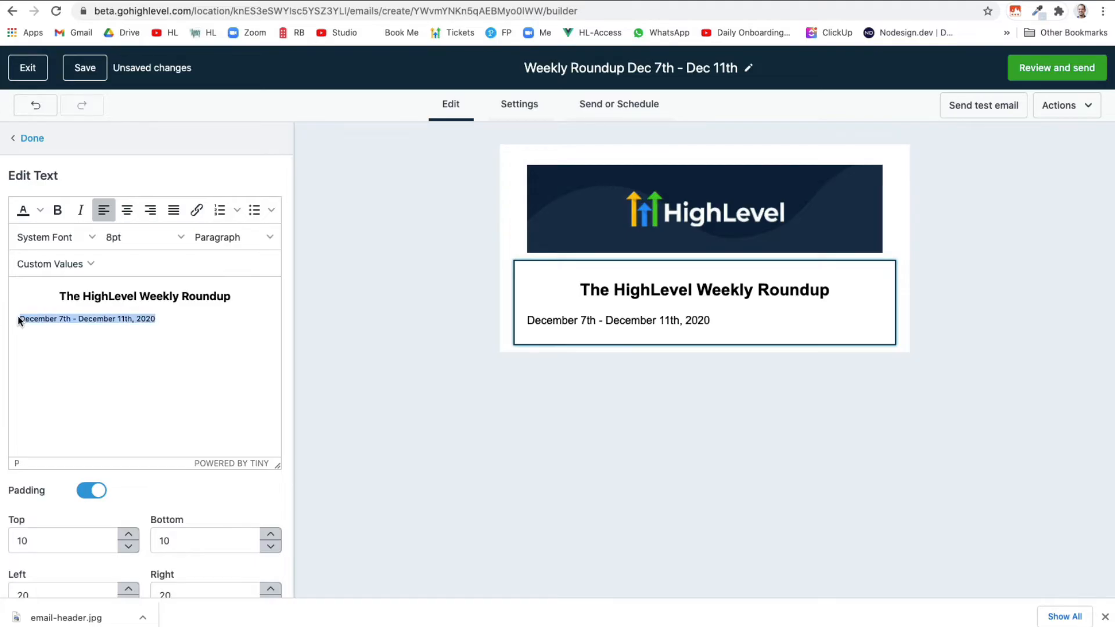
pyautogui.click(133, 211)
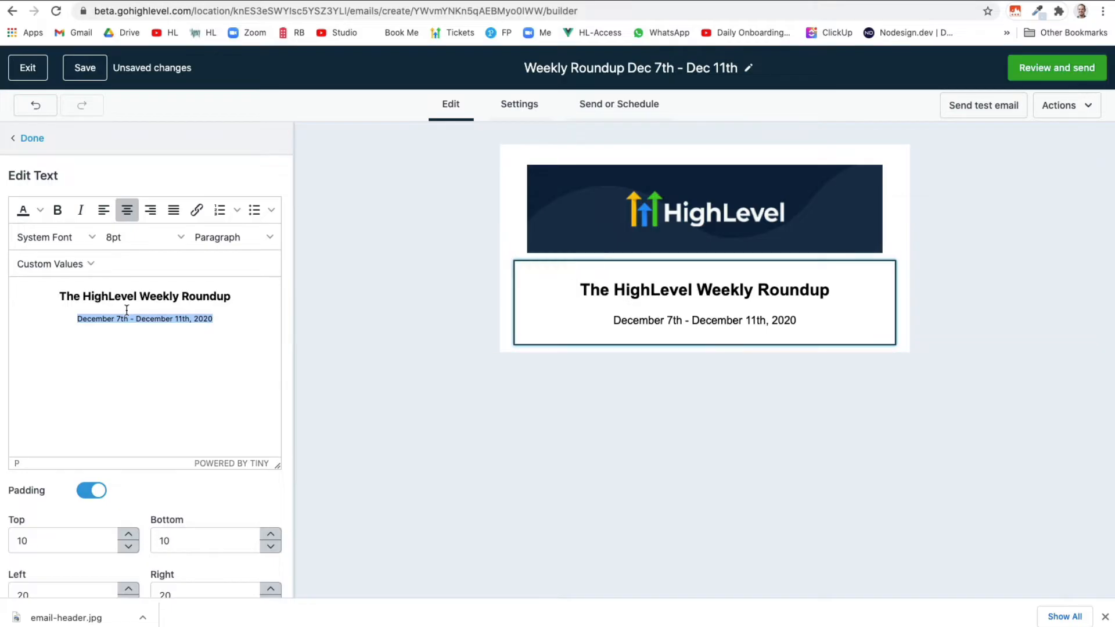
pyautogui.click(24, 540)
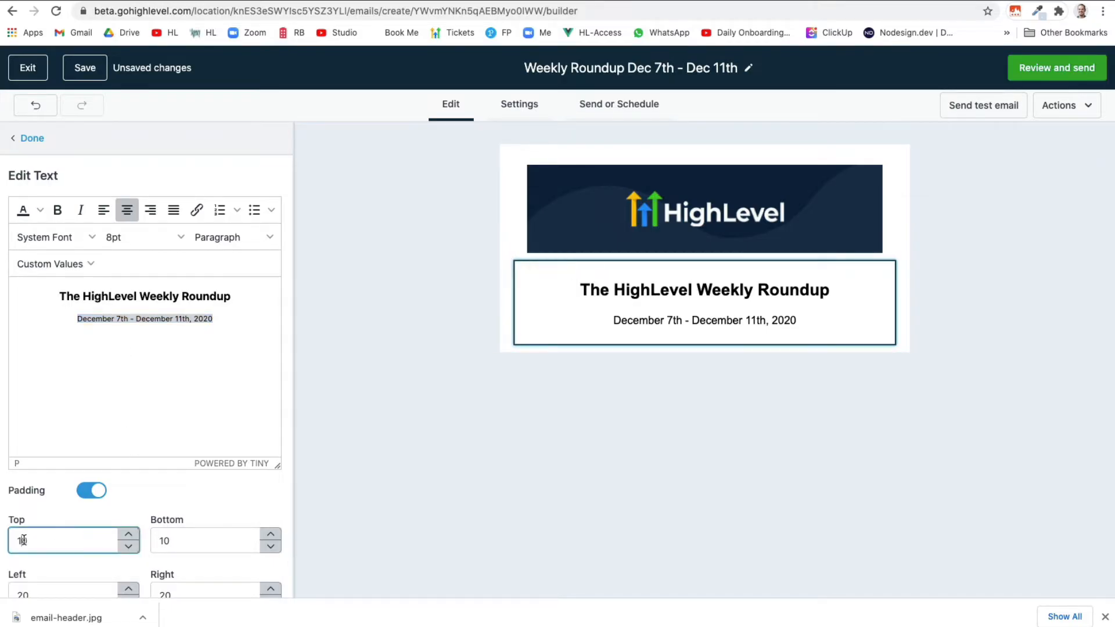
pyautogui.press('BackSpace')
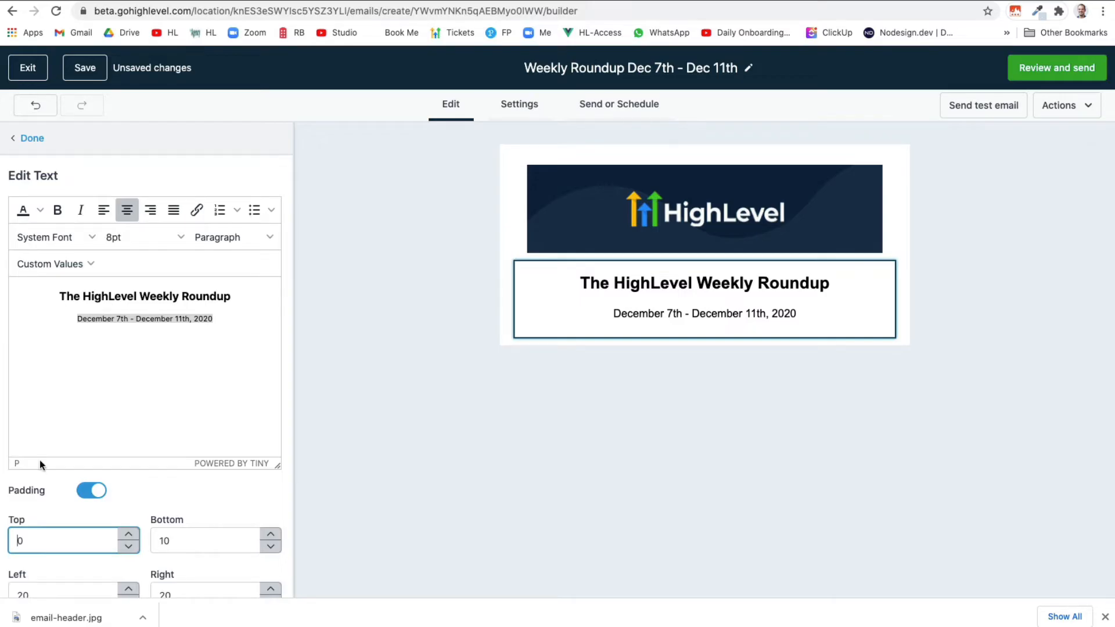
pyautogui.click(32, 139)
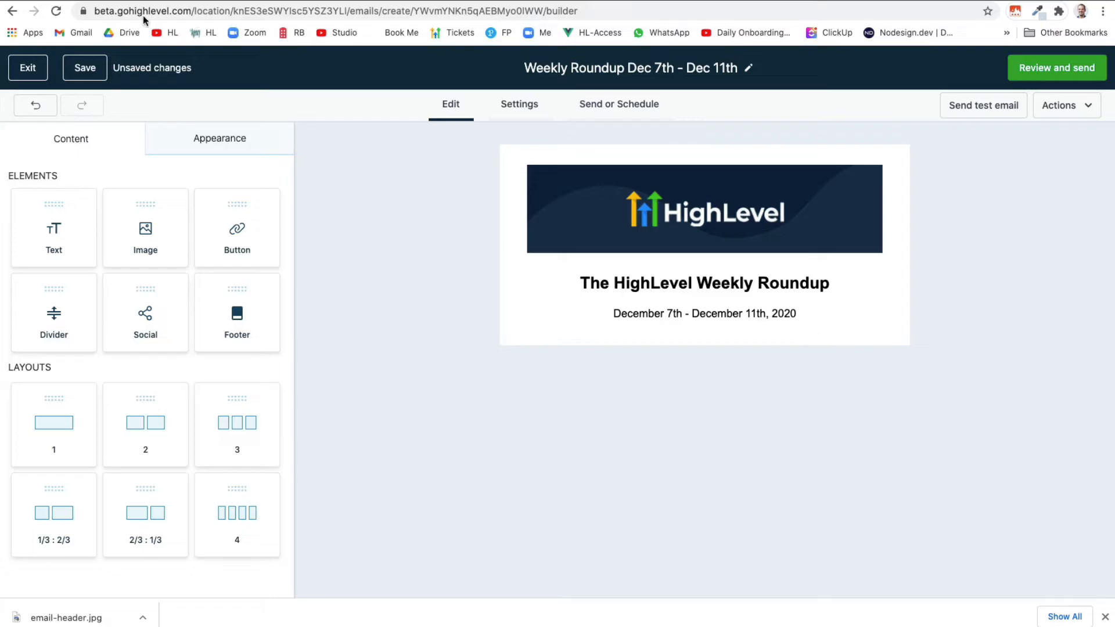
# Review last week's Weekly Roundup email in Gmail for reference
pyautogui.click(132, 2)
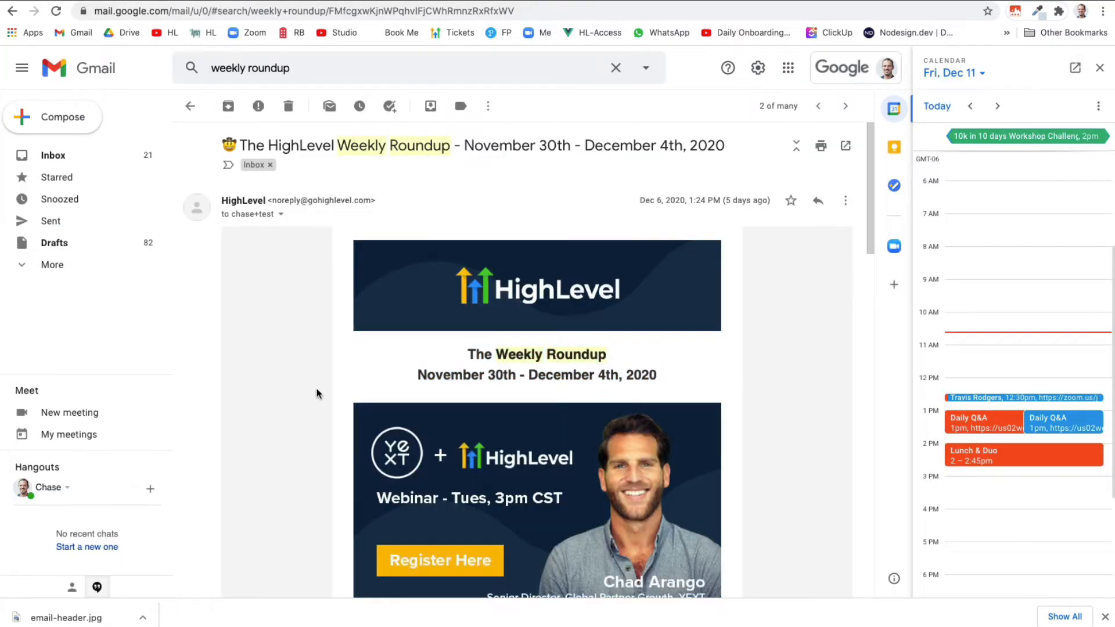
pyautogui.scroll(-2, 316, 394)
pyautogui.scroll(-1, 535, 472)
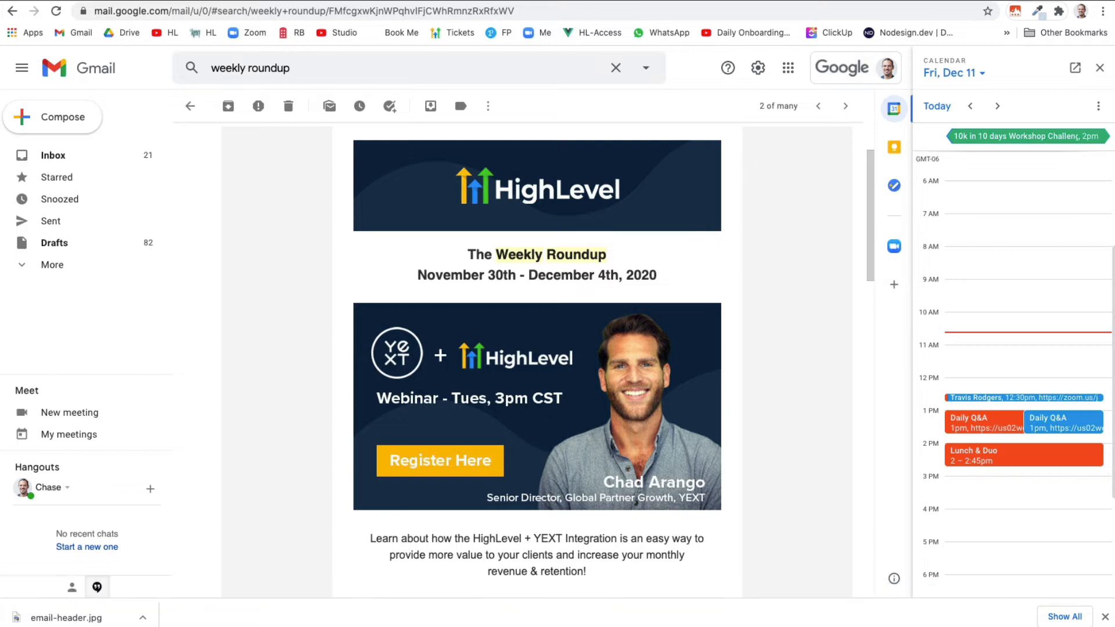
pyautogui.hotkey('ctrl', 'Tab')
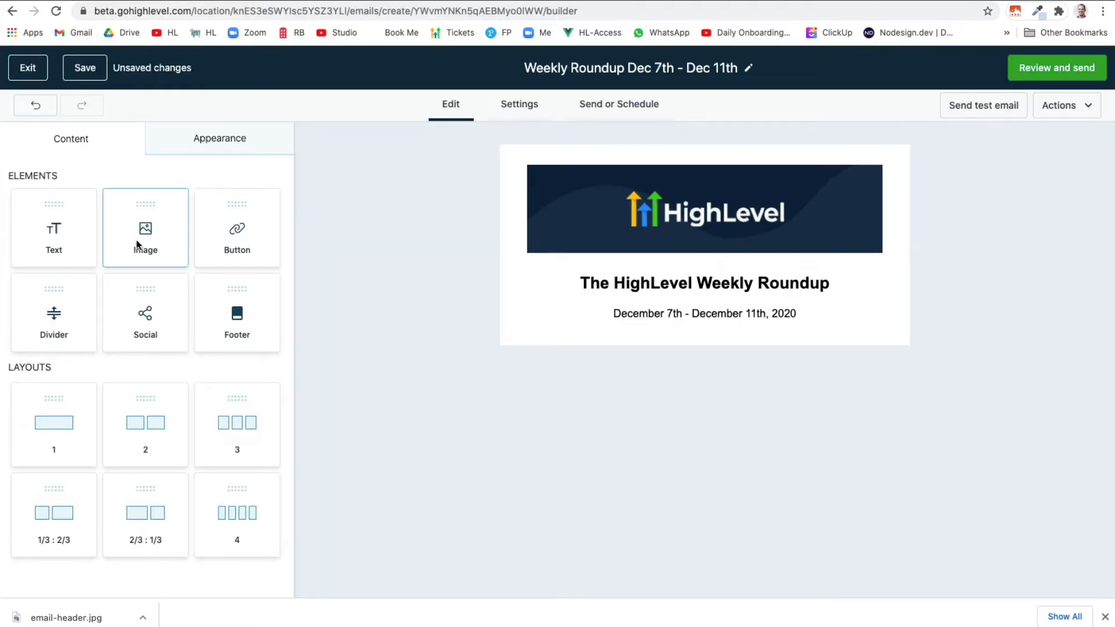
# Add an image block with new-builder.gif uploaded into the Weekly Roundup folder
pyautogui.moveTo(142, 244); pyautogui.dragTo(604, 345)
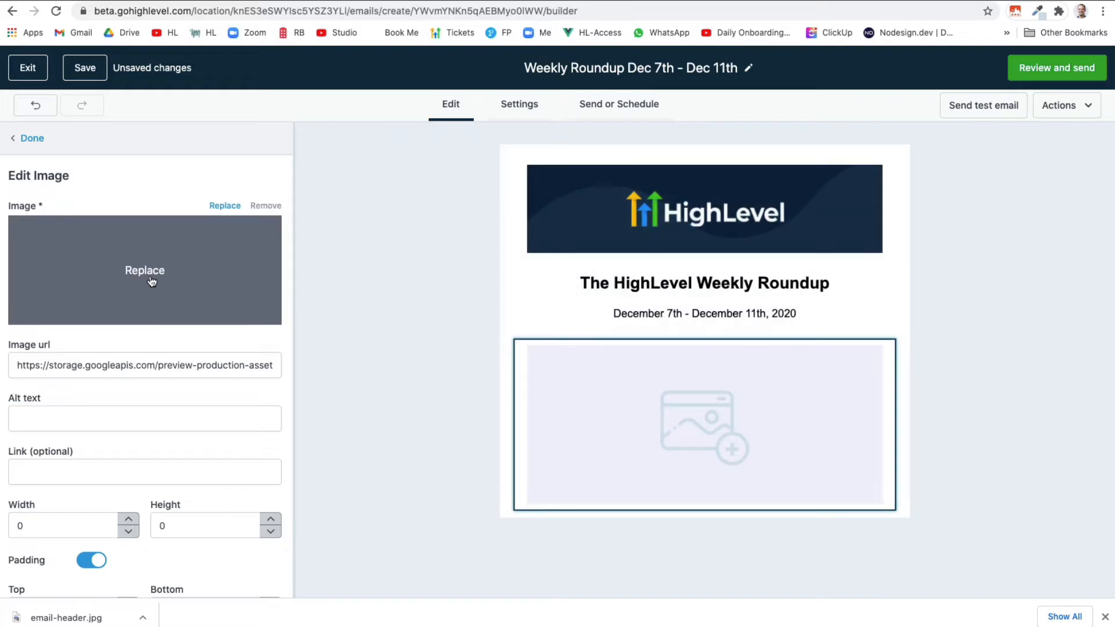
pyautogui.click(150, 278)
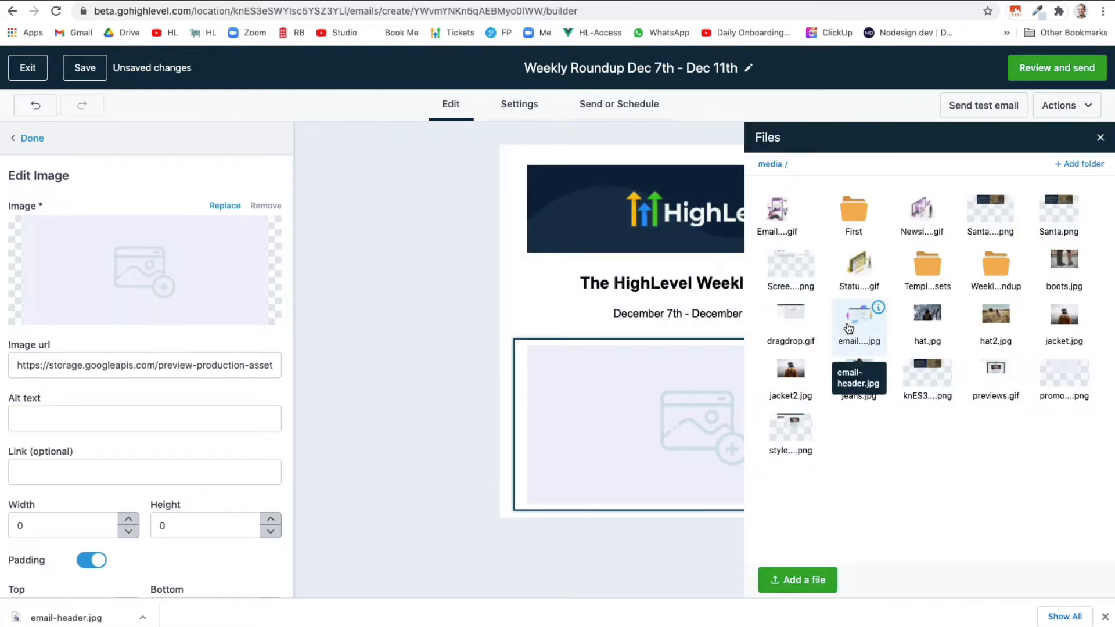
pyautogui.doubleClick(995, 276)
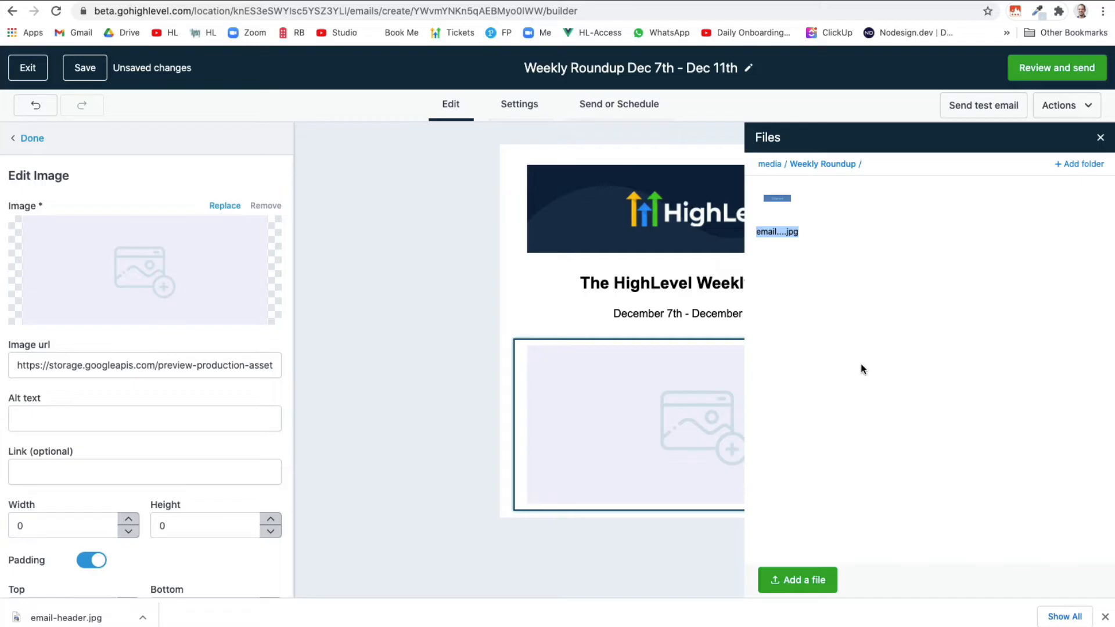
pyautogui.click(791, 580)
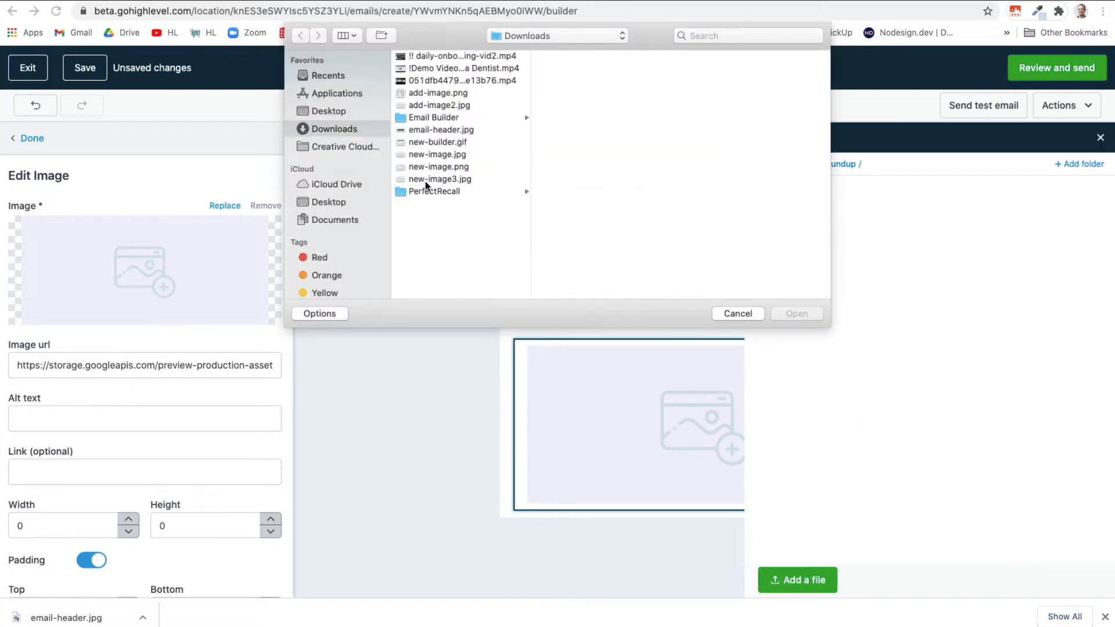
pyautogui.click(445, 143)
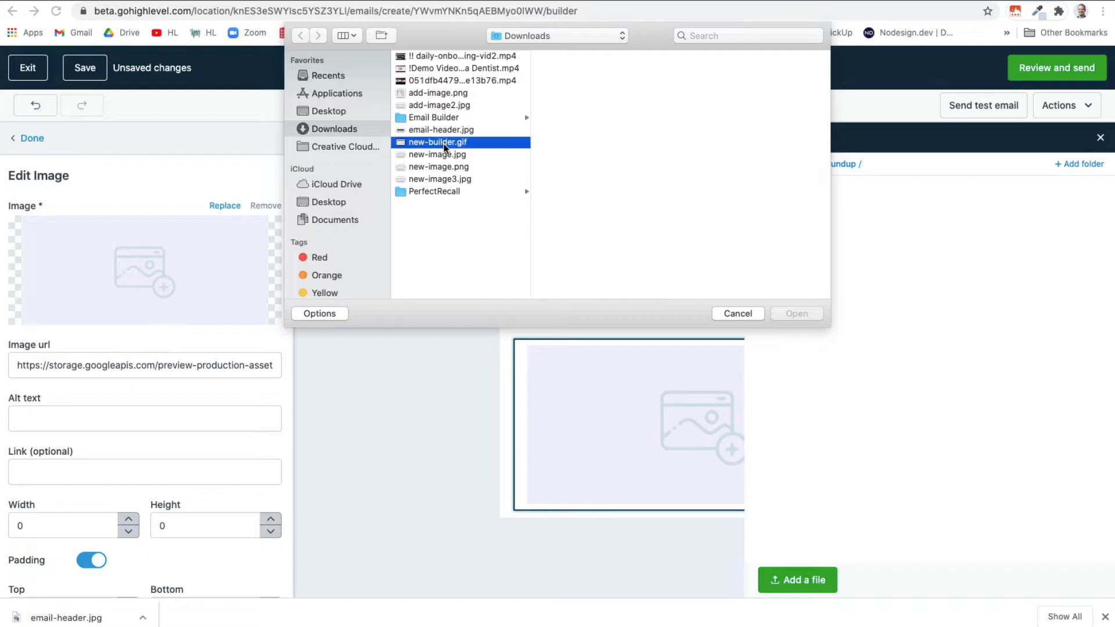
pyautogui.click(796, 314)
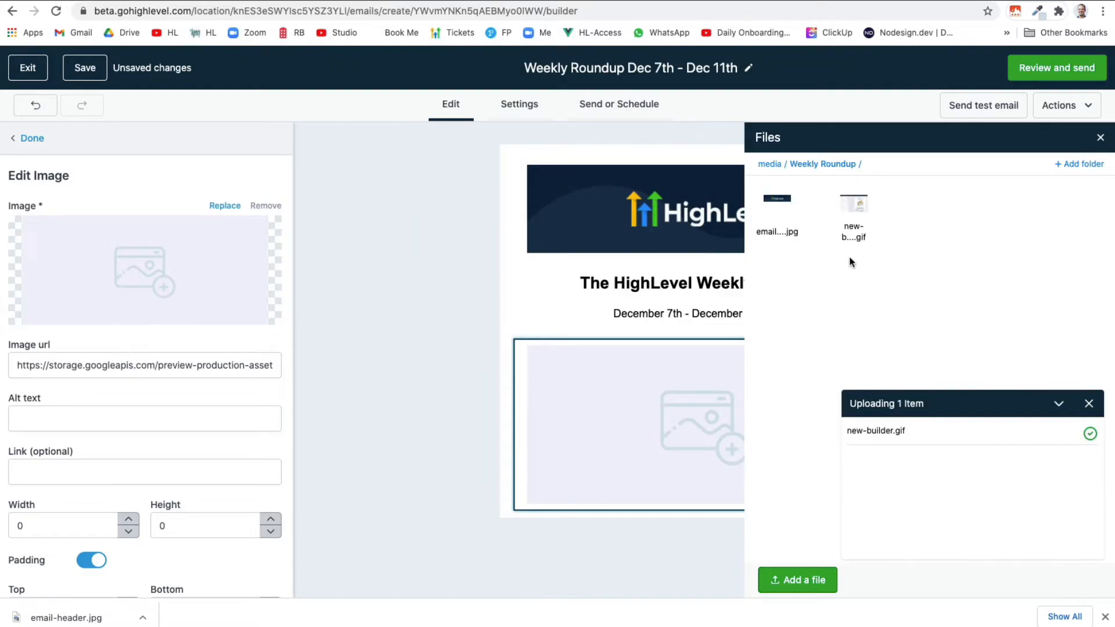
pyautogui.click(854, 216)
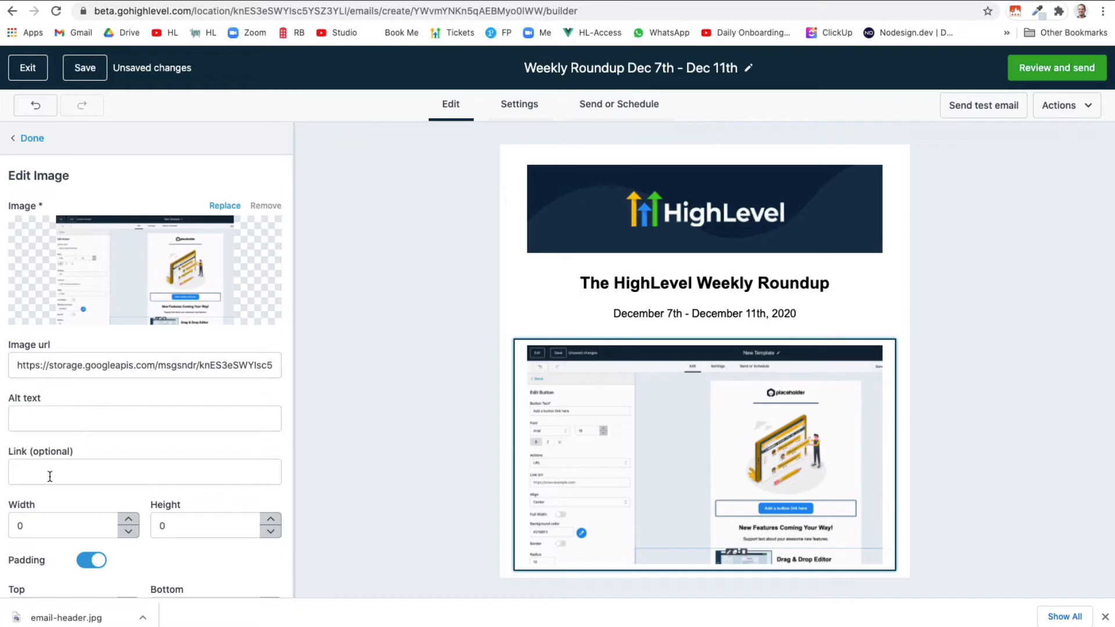
# Set the new-builder.gif image width to 400
pyautogui.click(35, 525)
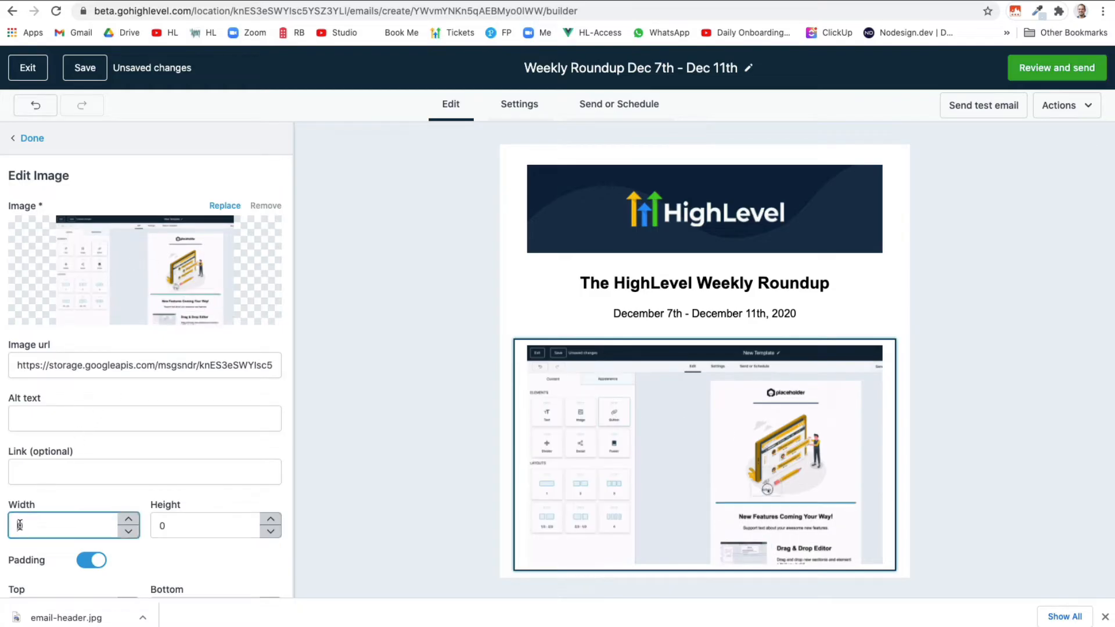
pyautogui.write('350')
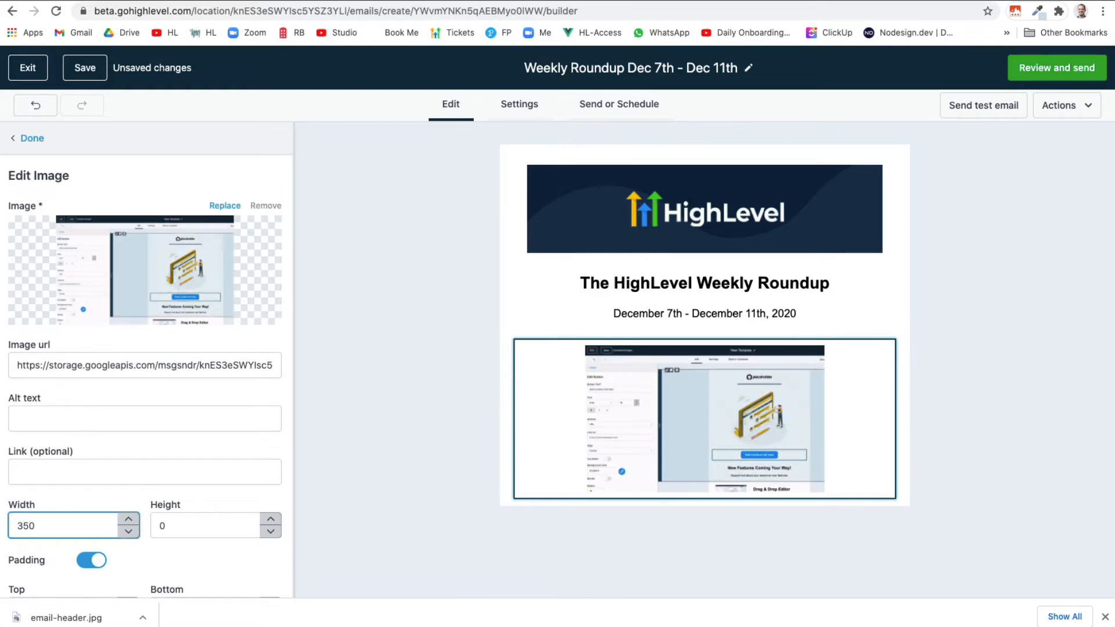
pyautogui.press('BackSpace')
pyautogui.press('BackSpace')
pyautogui.press('BackSpace')
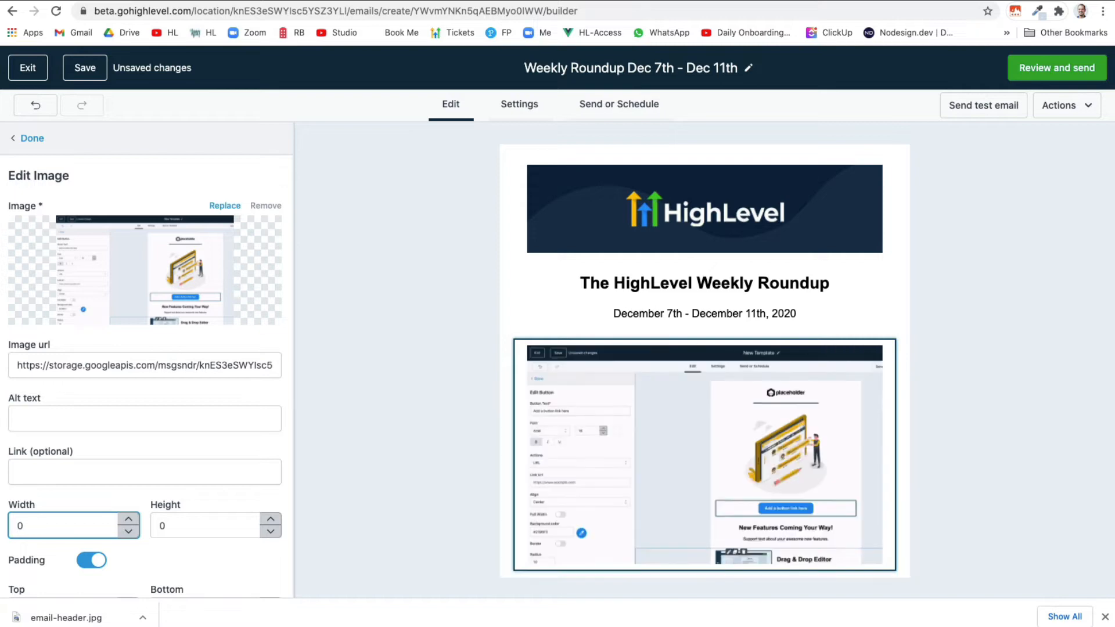
pyautogui.write('400')
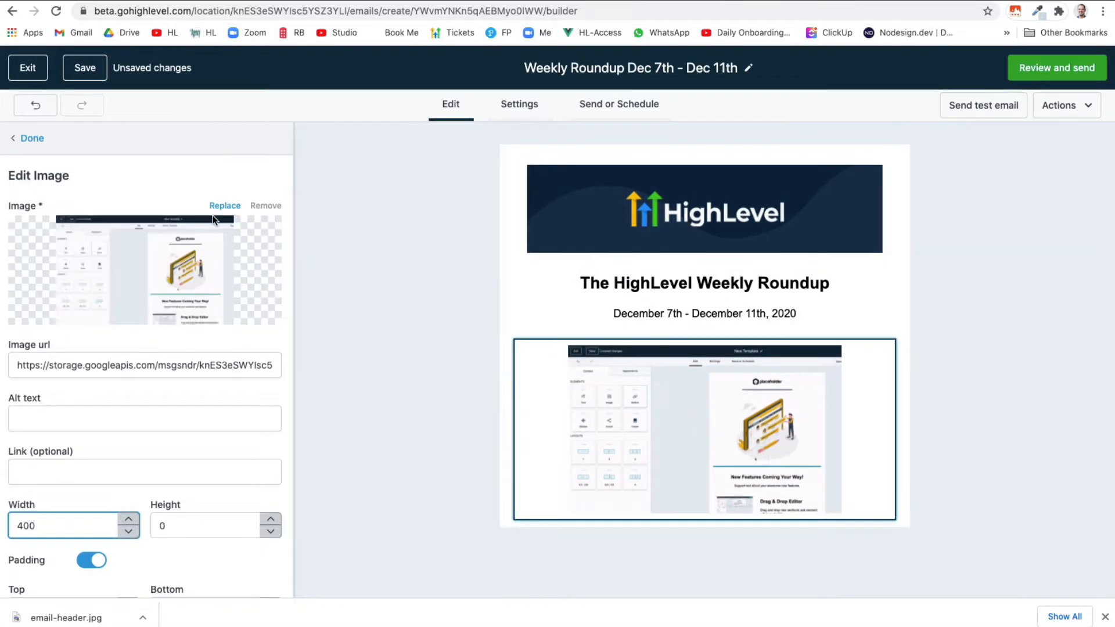
pyautogui.click(35, 139)
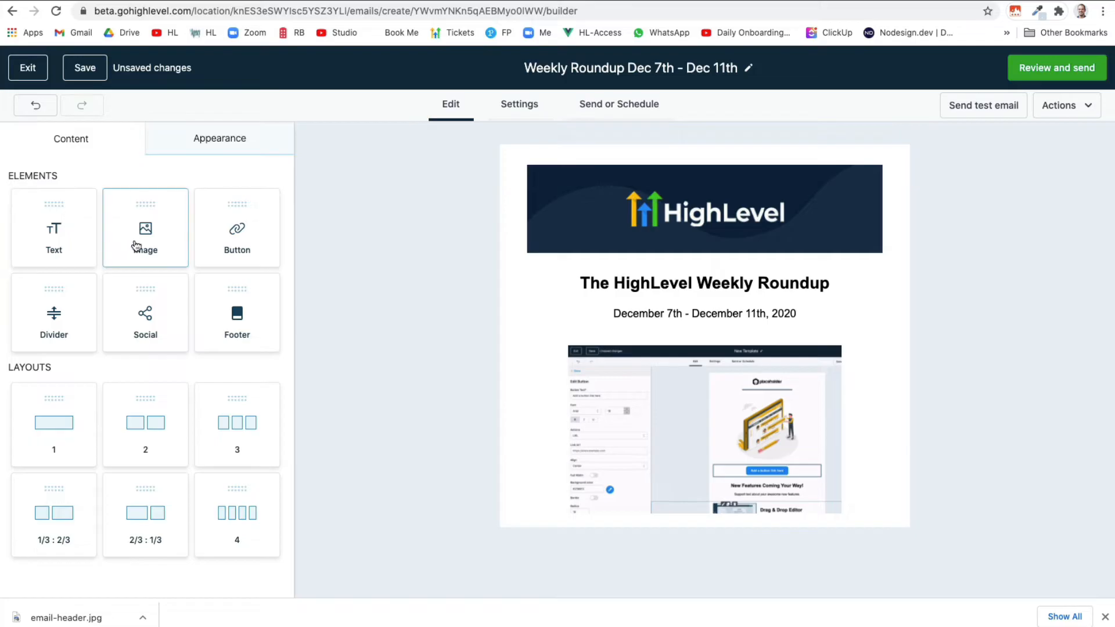
# Add a centred 12pt heading 'The New Email Builder Is In Public Beta!' below the GIF
pyautogui.moveTo(74, 242); pyautogui.dragTo(618, 508)
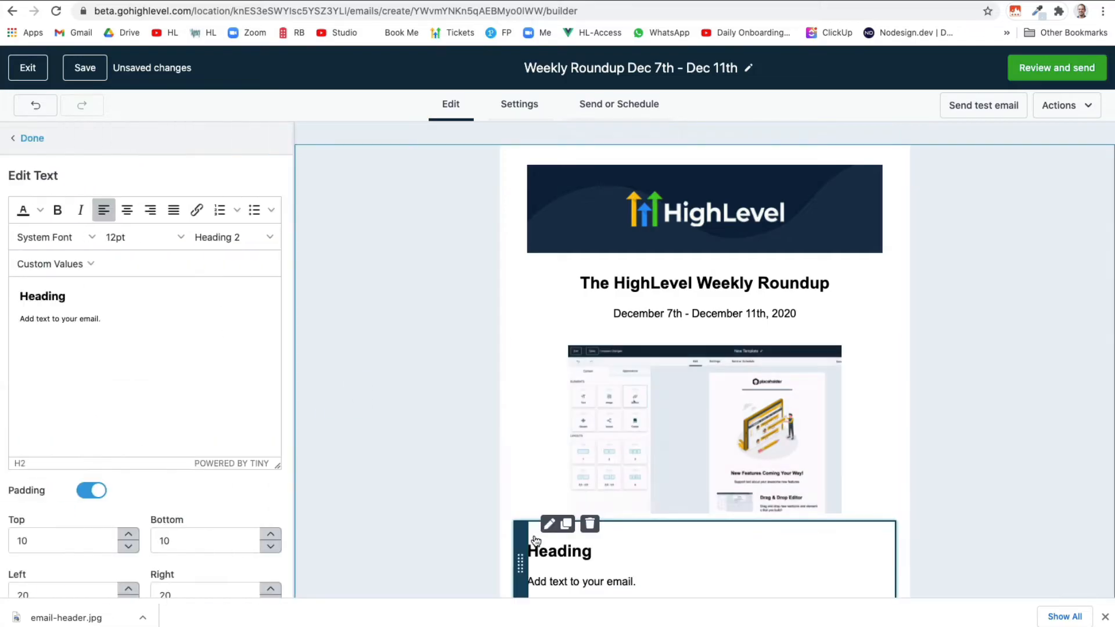
pyautogui.doubleClick(37, 295)
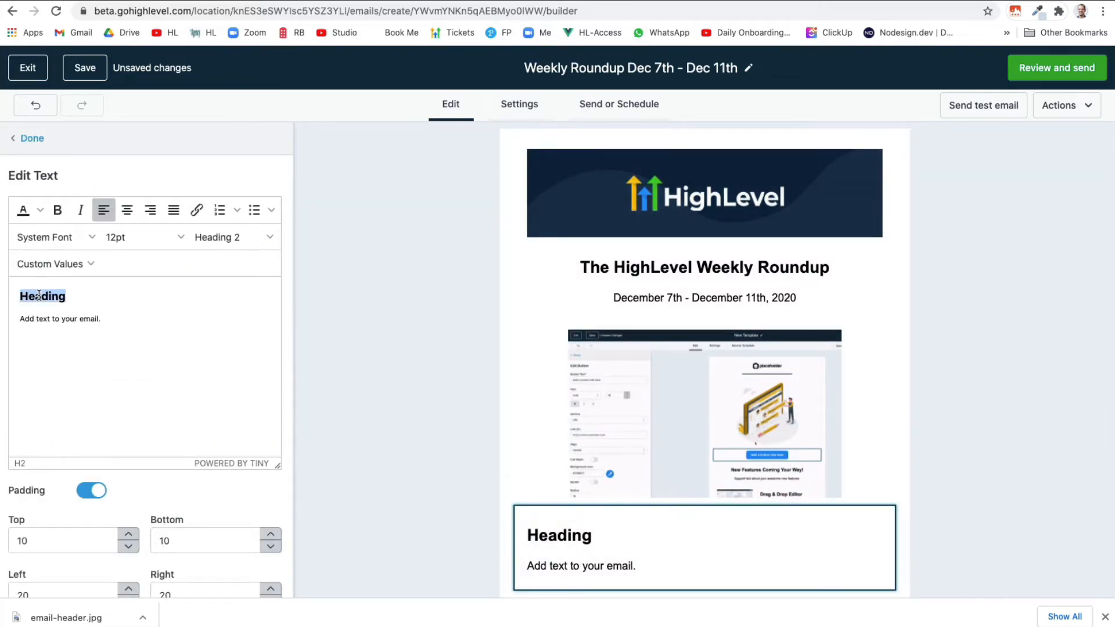
pyautogui.write('The New Email Builder Is In Public Beta!')
pyautogui.moveTo(242, 295); pyautogui.dragTo(14, 298)
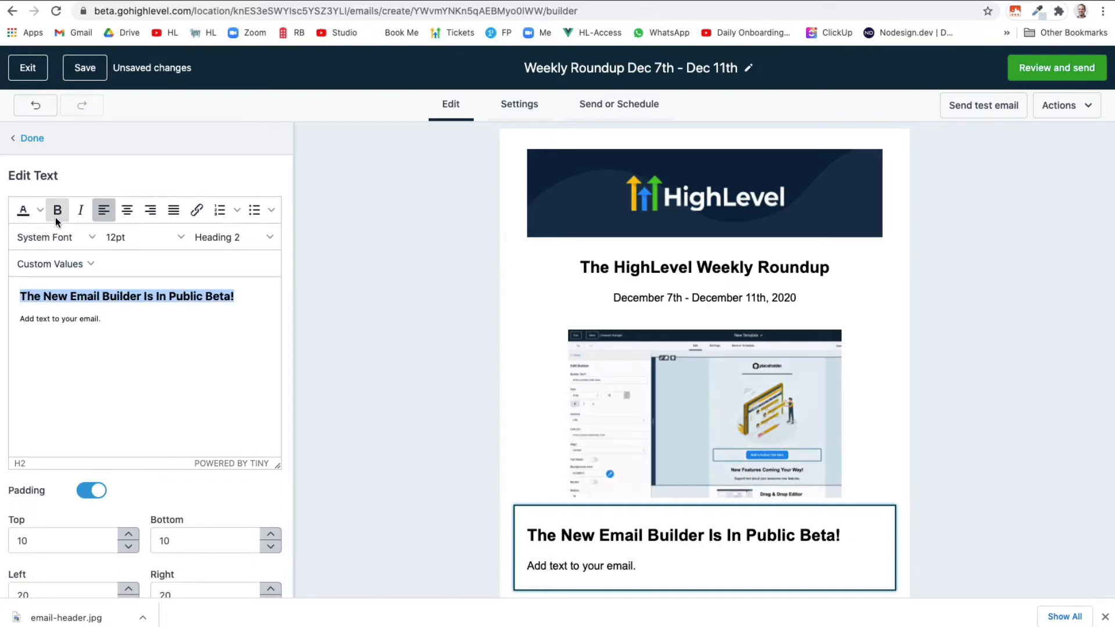
pyautogui.click(121, 238)
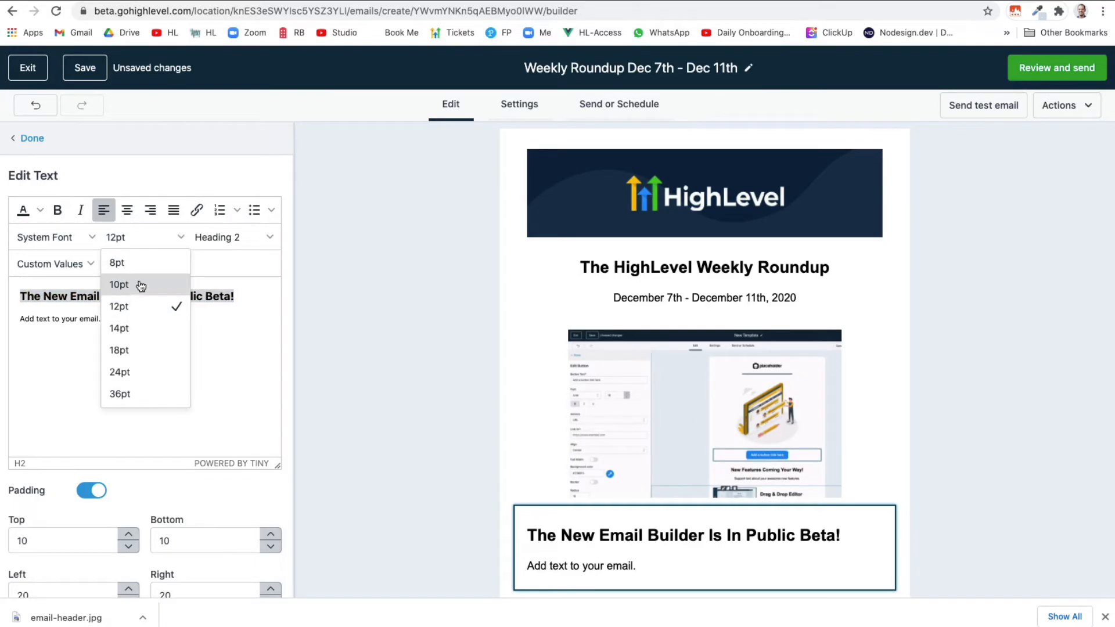
pyautogui.click(137, 284)
pyautogui.click(132, 235)
pyautogui.click(136, 302)
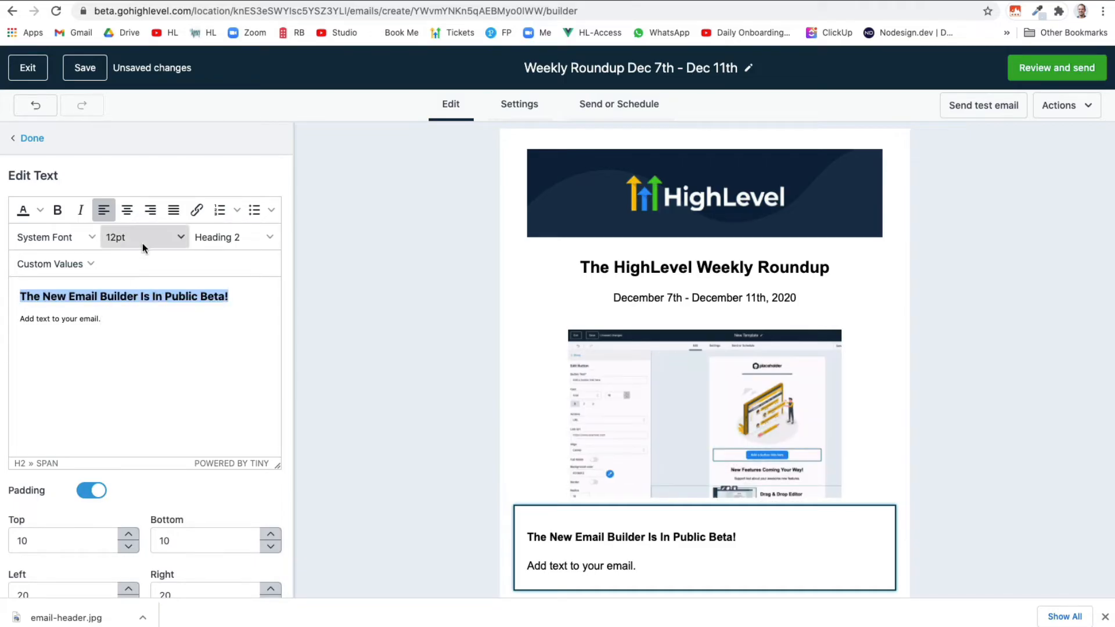
pyautogui.click(133, 218)
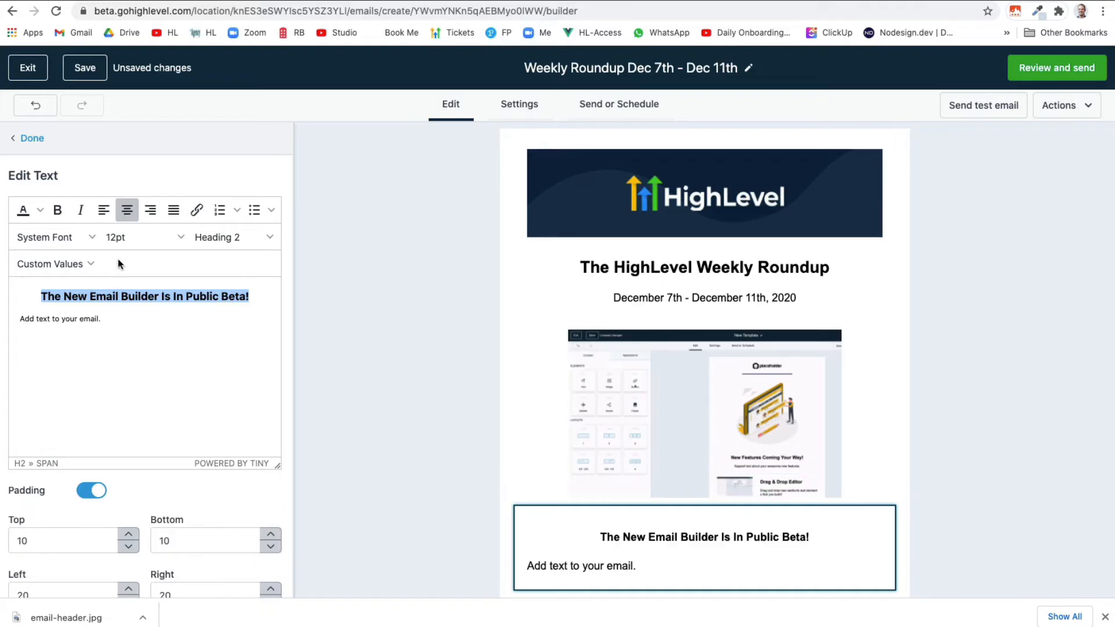
# Replace the placeholder paragraph with the pasted login instructions
pyautogui.click(110, 337)
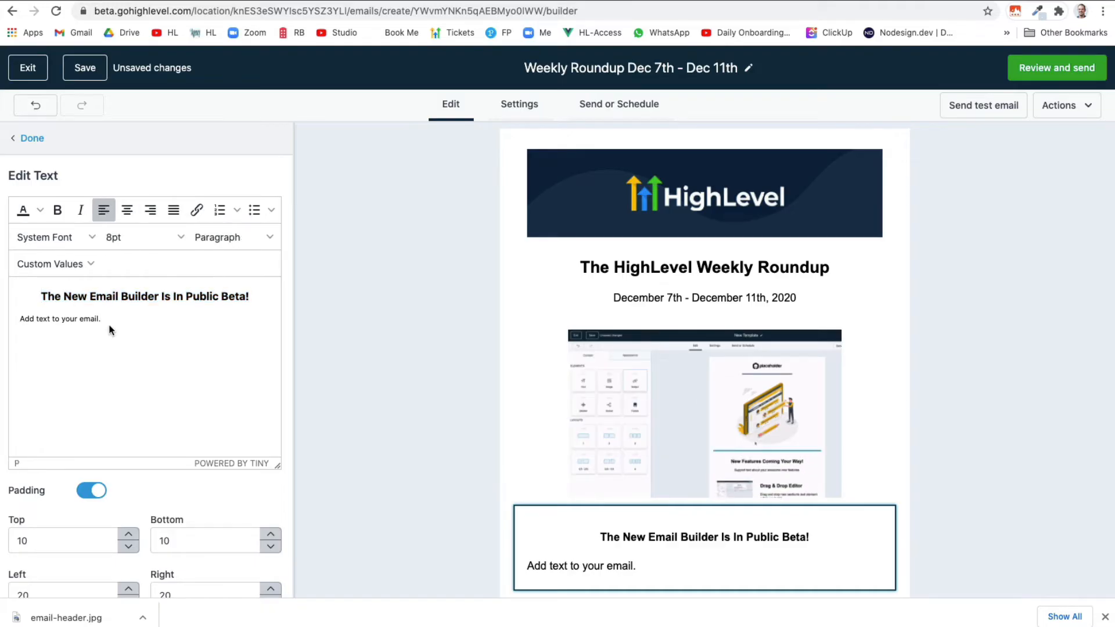
pyautogui.moveTo(110, 324); pyautogui.dragTo(17, 319)
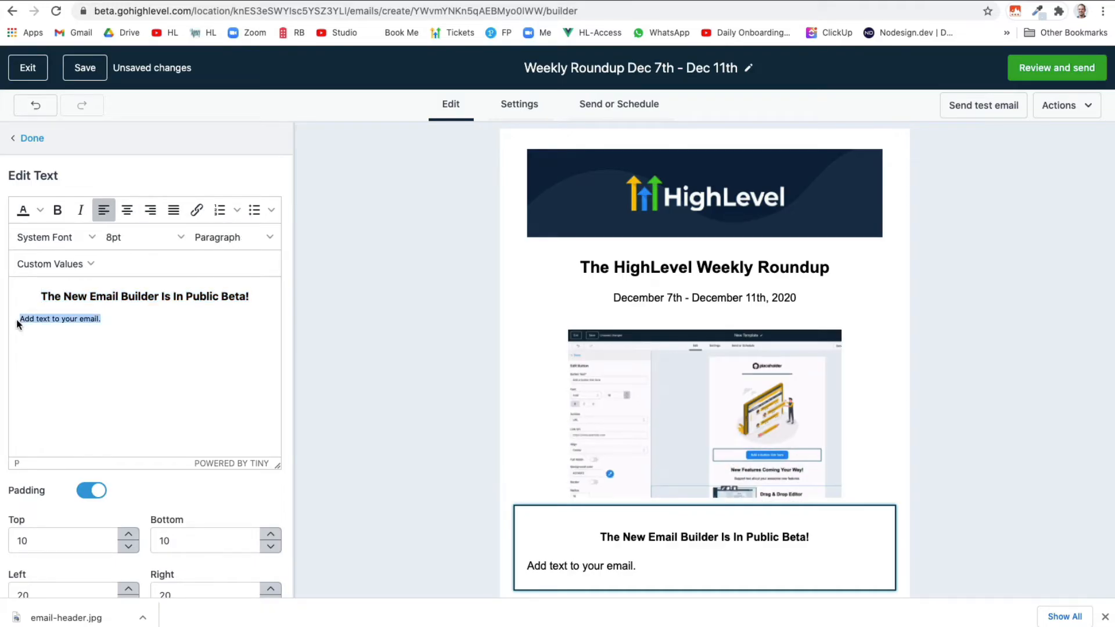
pyautogui.write('To use the new drag & drop email builder, simply log in at beta.gohighlevel.com with your normal credentials and go to Marketing > Emails!')
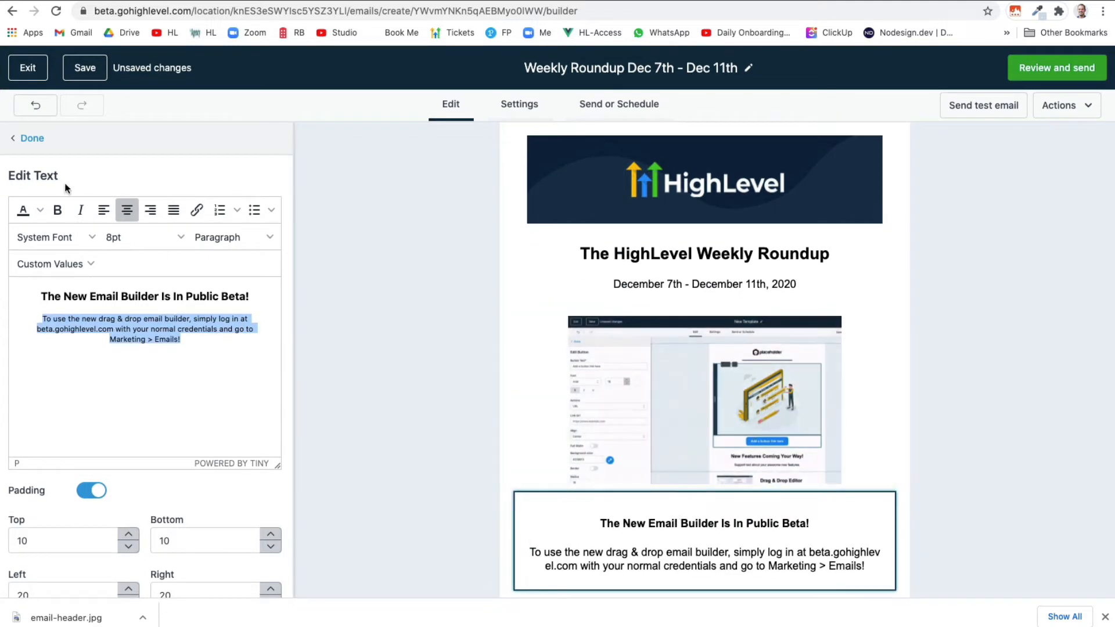
pyautogui.click(37, 140)
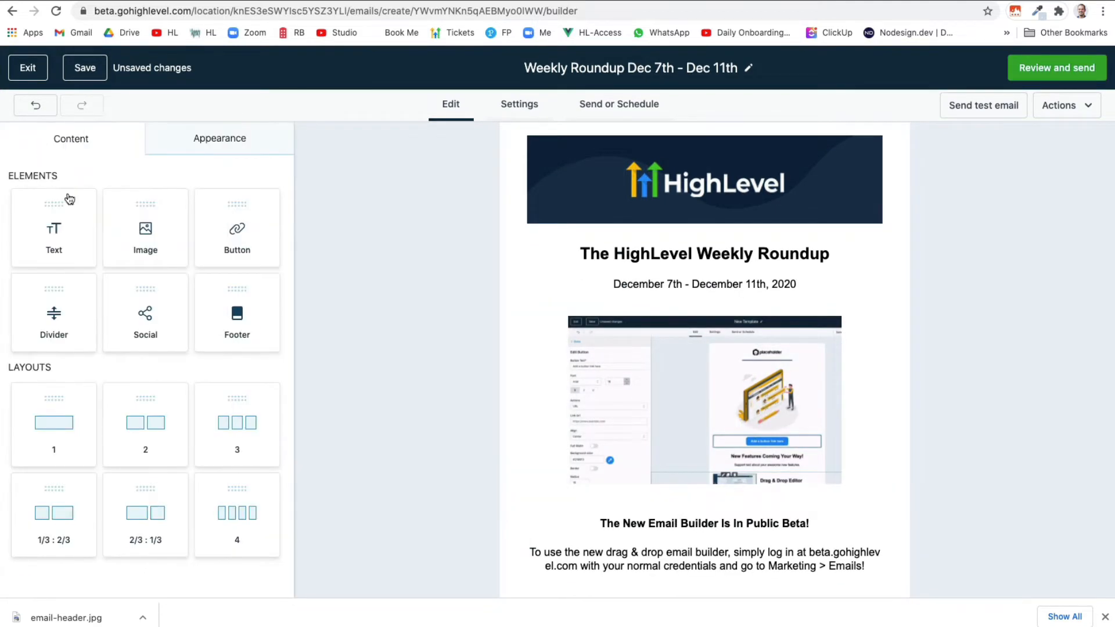
# Check last week's roundup email in Gmail for the next section's content
pyautogui.hotkey('ctrl', 'Tab')
pyautogui.scroll(-5, 398, 381)
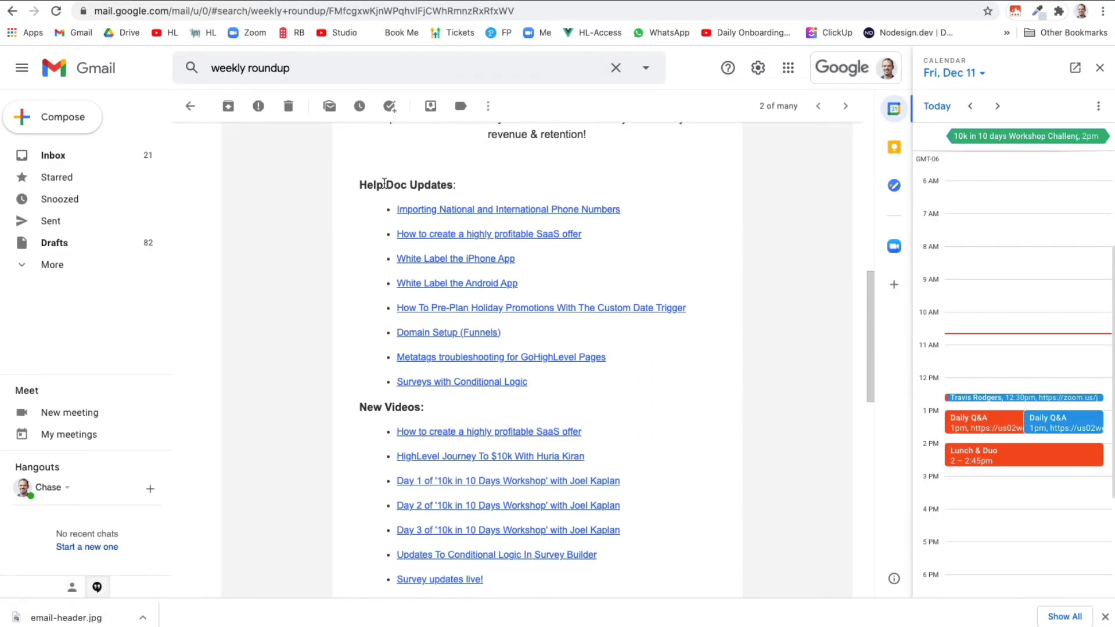
pyautogui.scroll(-3, 384, 423)
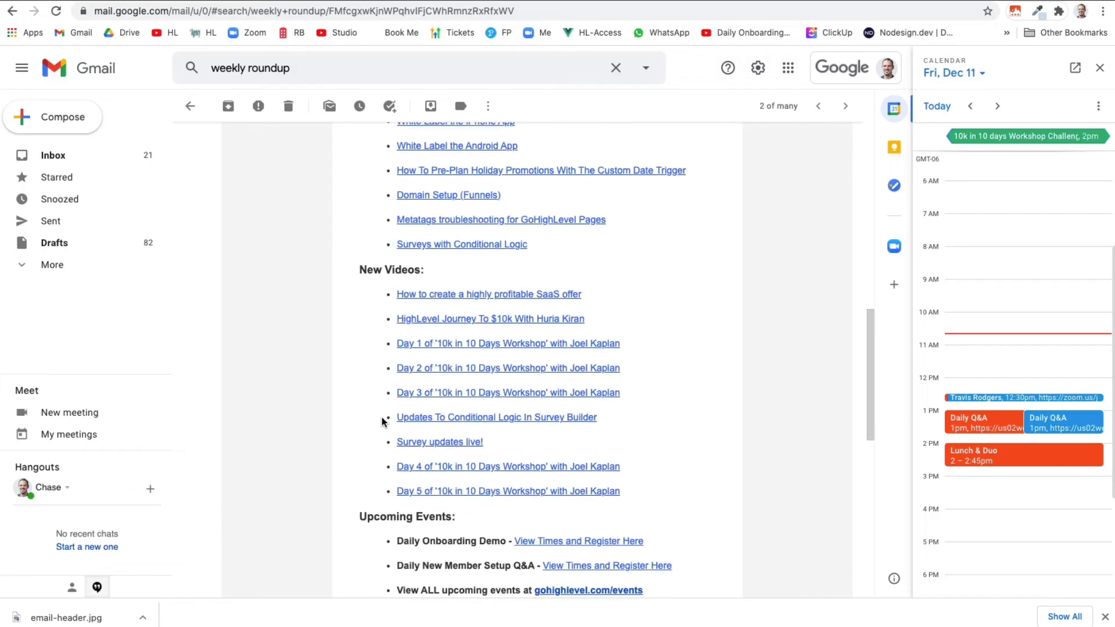
pyautogui.hotkey('ctrl', 'shift', 'Tab')
# Add another text block below the announcement, checking last week's email for reference
pyautogui.moveTo(54, 227); pyautogui.dragTo(575, 593)
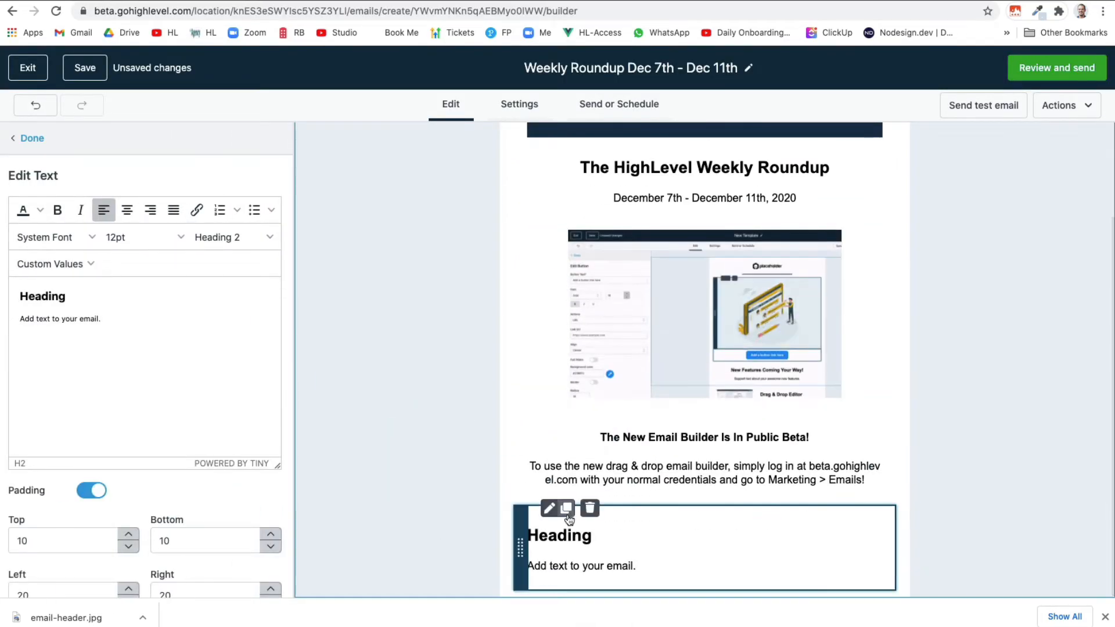
pyautogui.hotkey('ctrl', 'Tab')
pyautogui.scroll(3, 383, 255)
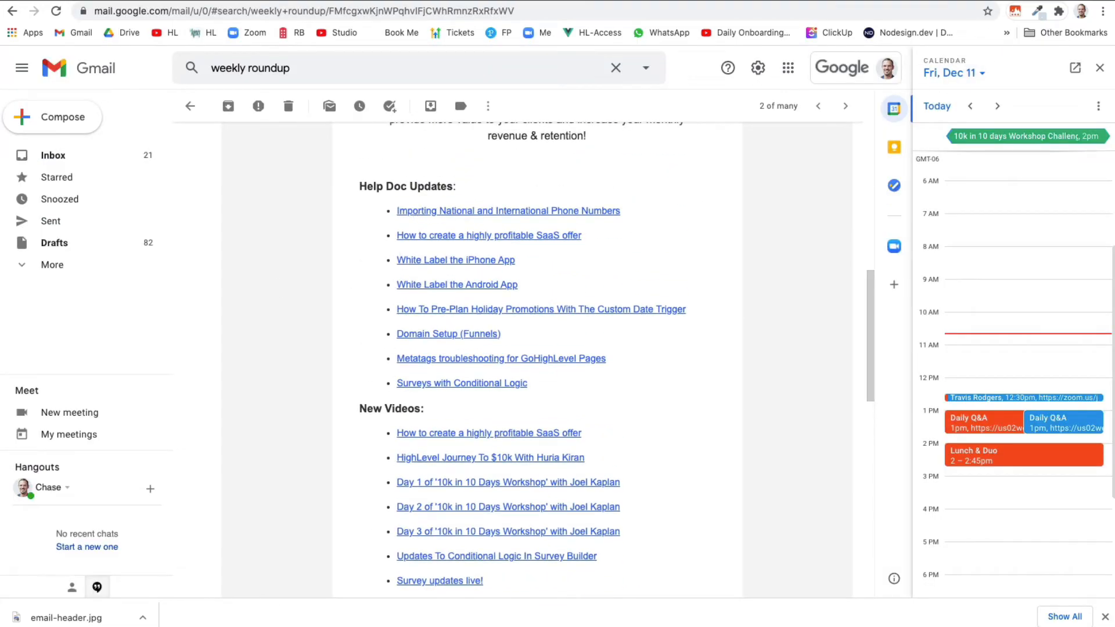
pyautogui.hotkey('ctrl', 'shift', 'Tab')
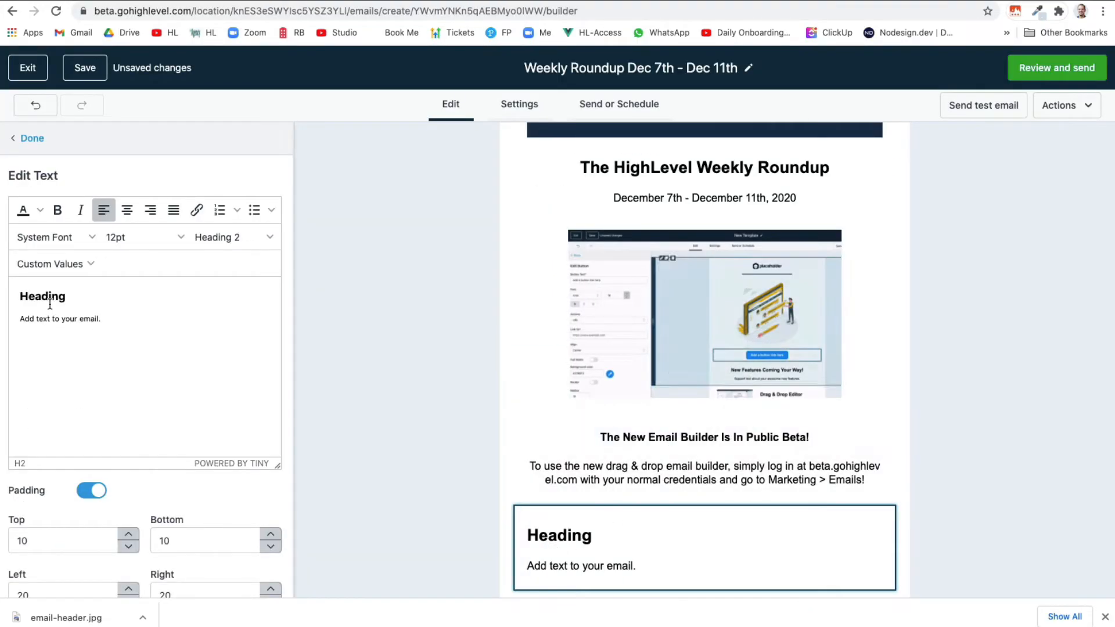
# Title the block 'Help Doc Updates' and replace its placeholder line with a bulleted list
pyautogui.doubleClick(50, 299)
pyautogui.write('Hel')
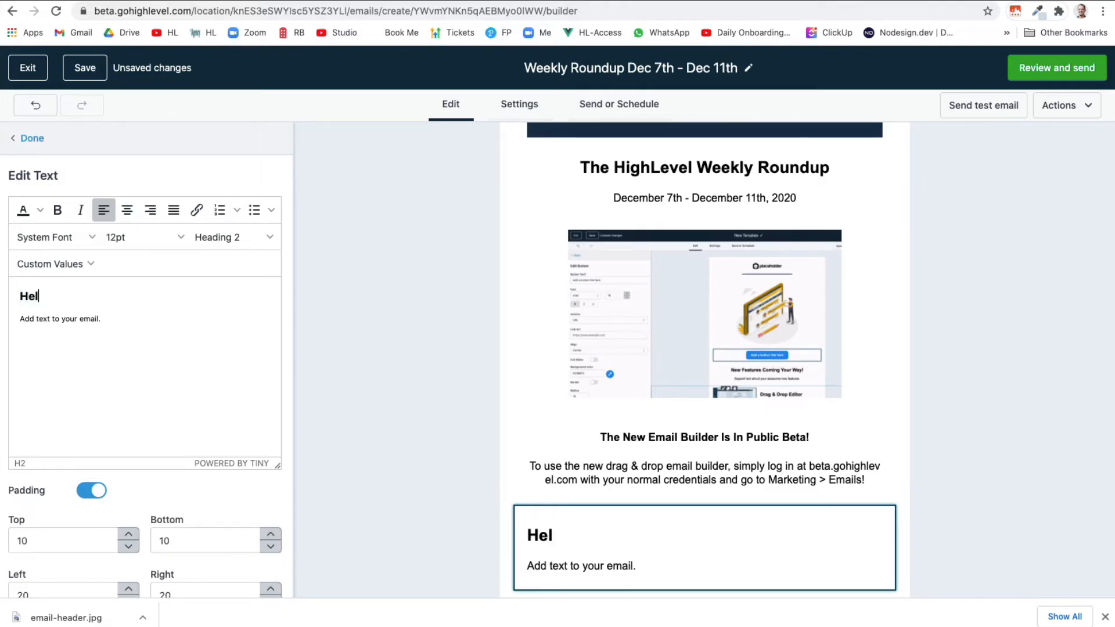
pyautogui.write('p D')
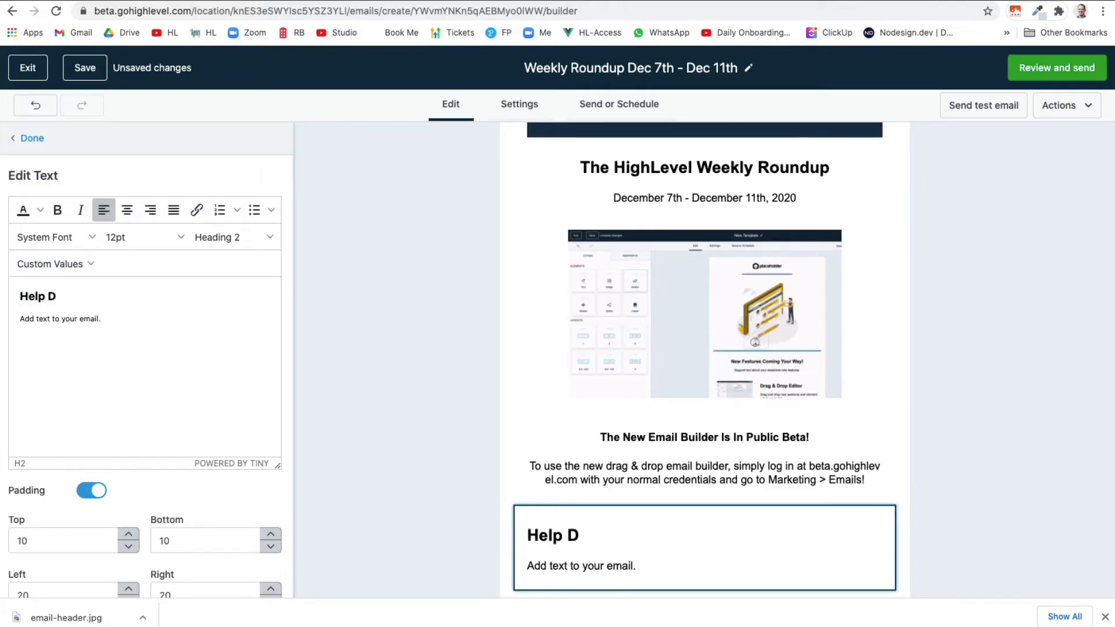
pyautogui.write('oc Updates:')
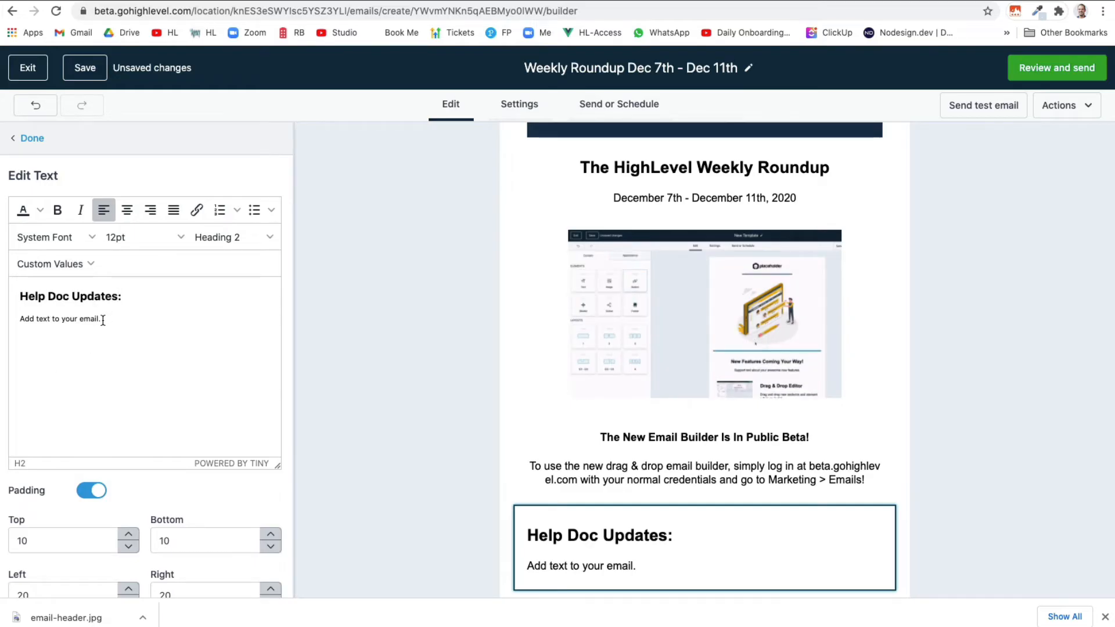
pyautogui.moveTo(106, 320); pyautogui.dragTo(20, 320)
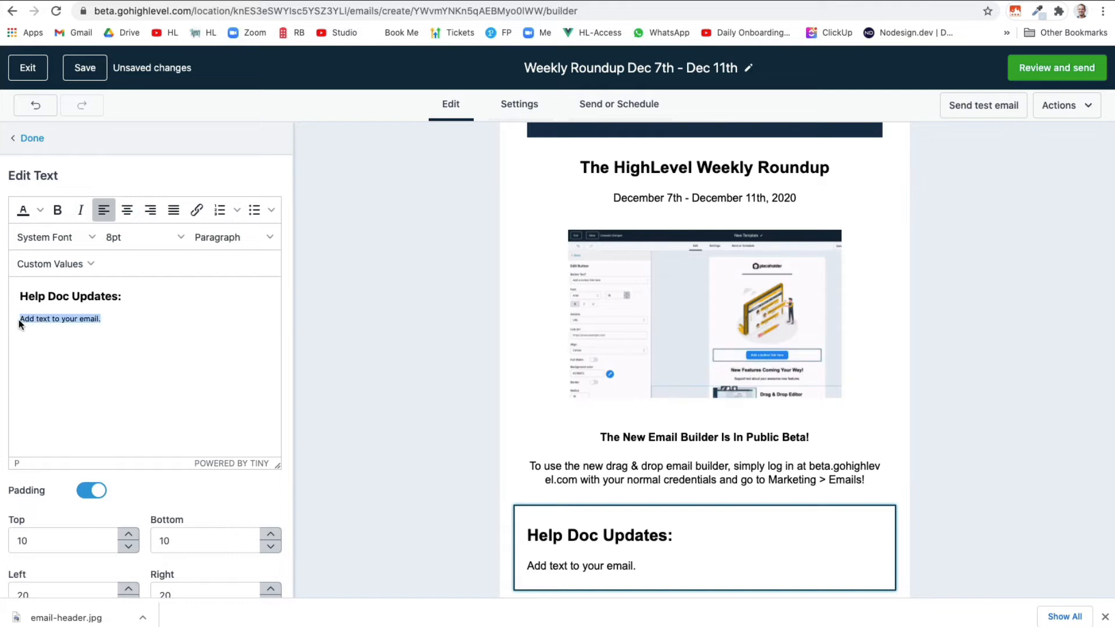
pyautogui.press('BackSpace')
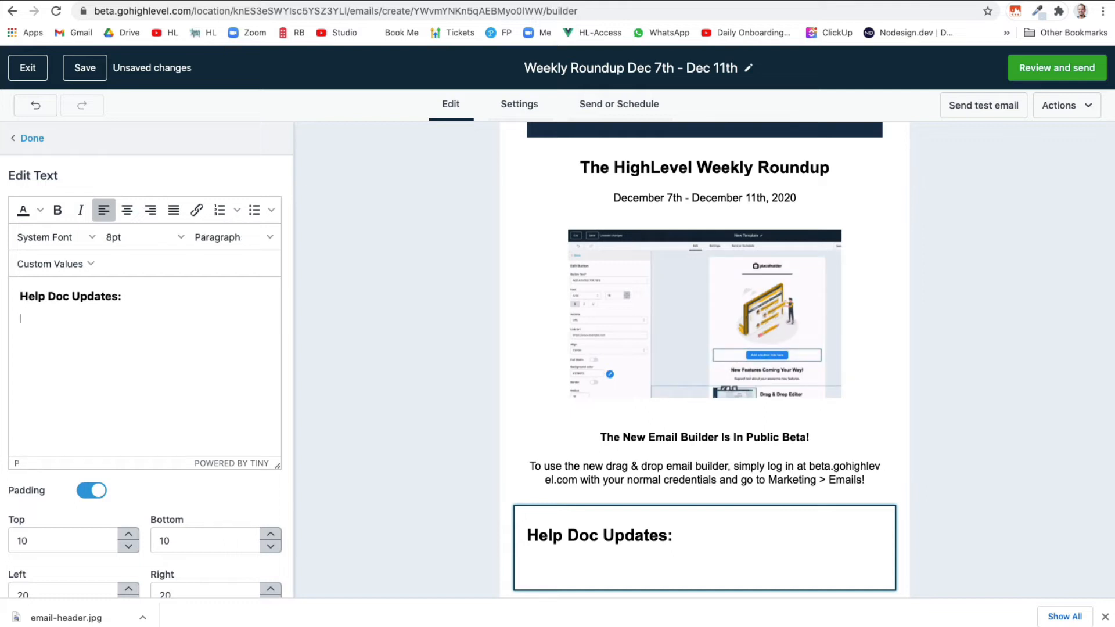
pyautogui.click(250, 216)
# Scroll the draft to check the help doc, new video and upcoming event link lists
pyautogui.scroll(-1, 191, 372)
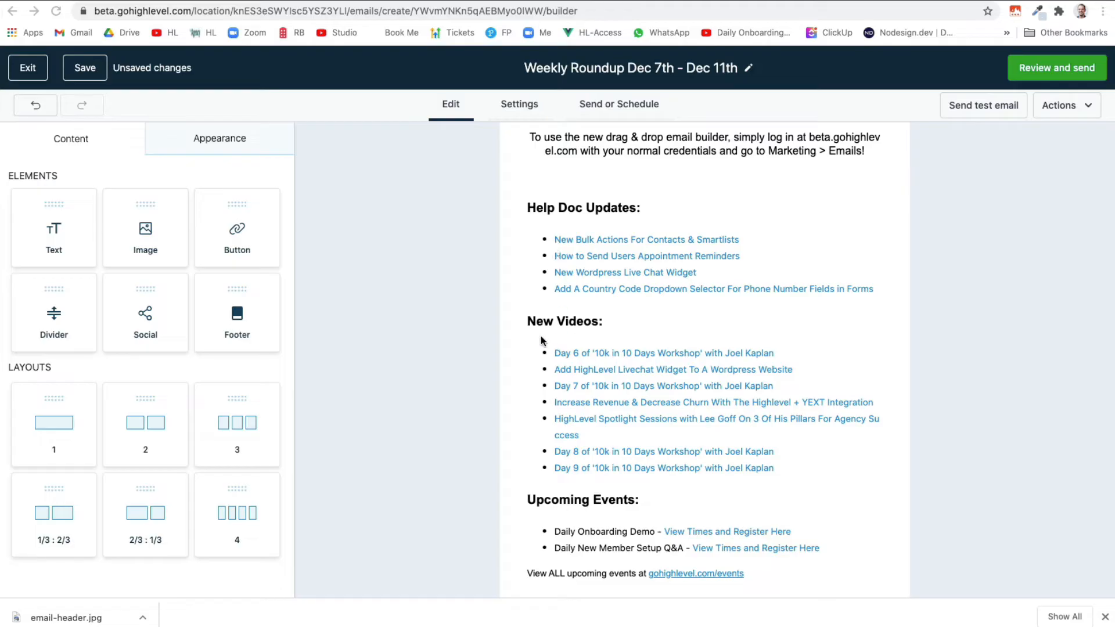
pyautogui.scroll(2, 541, 340)
pyautogui.scroll(1, 546, 340)
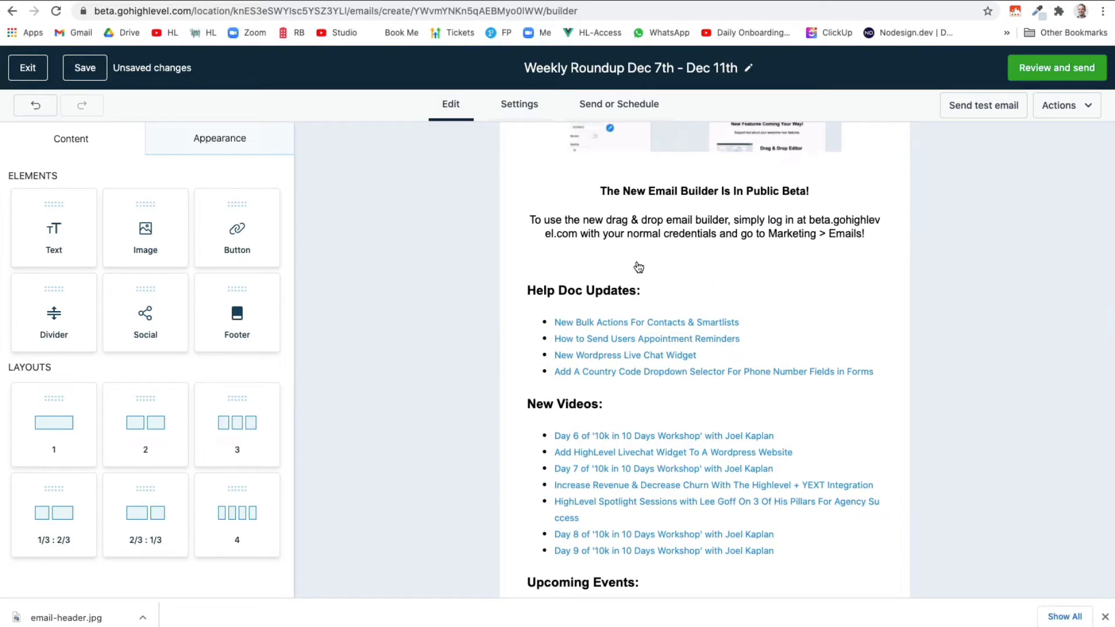
# Set the Help Doc Updates block's top padding to 0
pyautogui.click(579, 314)
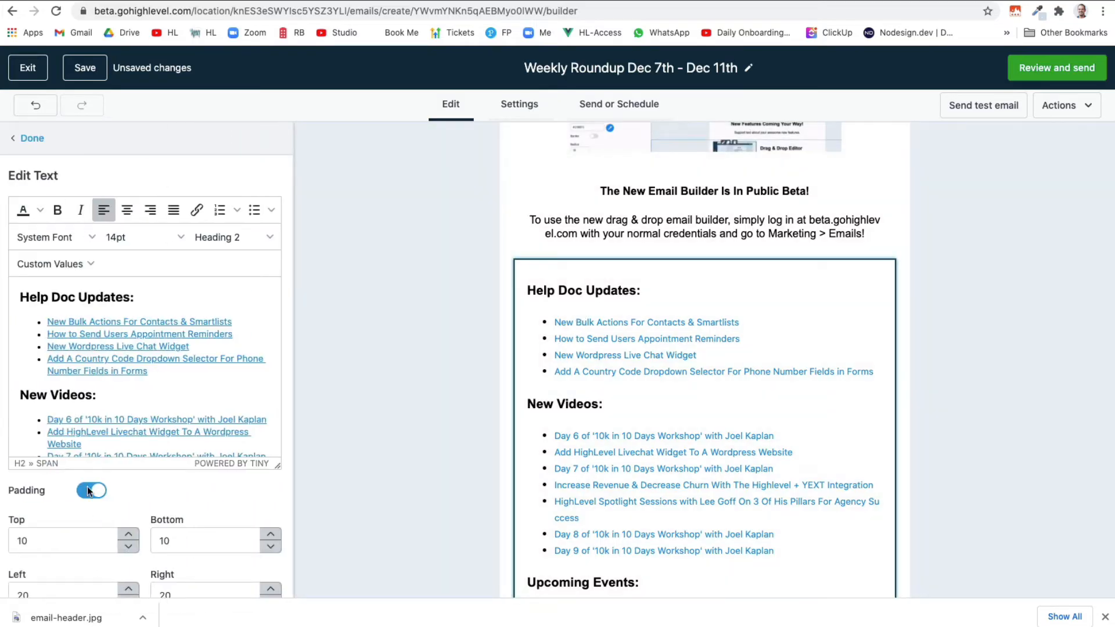
pyautogui.doubleClick(26, 545)
pyautogui.write('0')
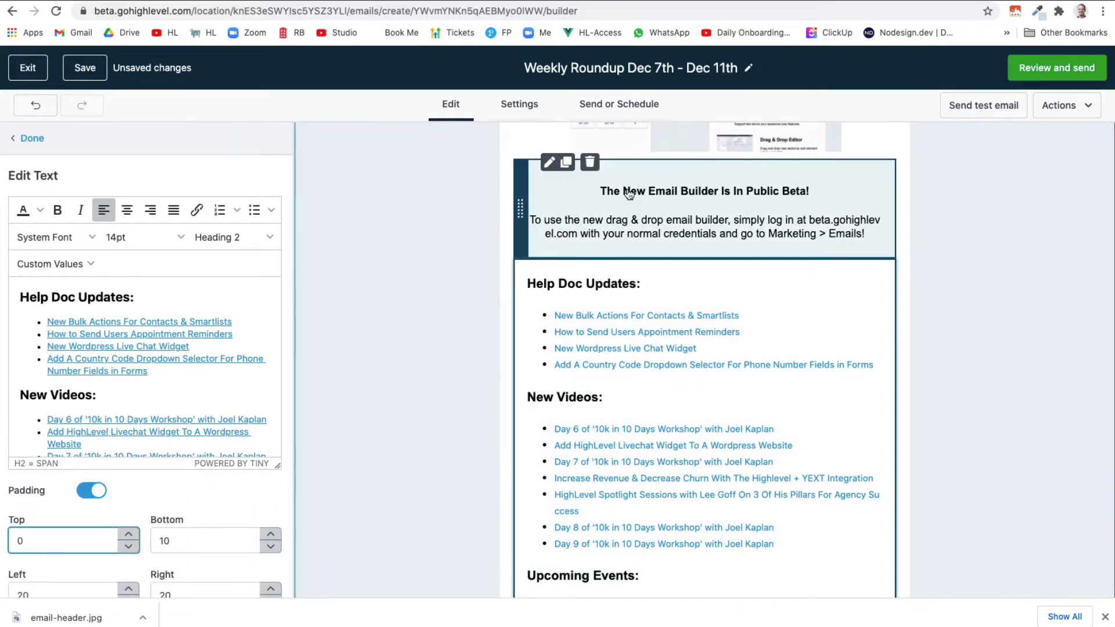
# Set the Public Beta text block's bottom padding to 0 and finish editing
pyautogui.click(585, 220)
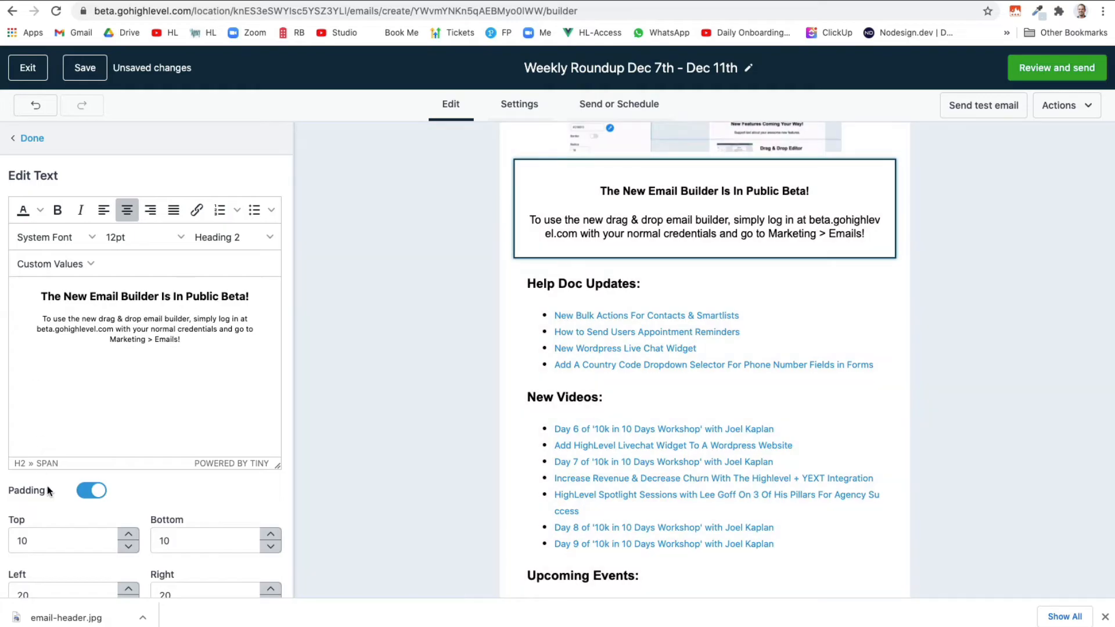
pyautogui.doubleClick(163, 541)
pyautogui.write('0')
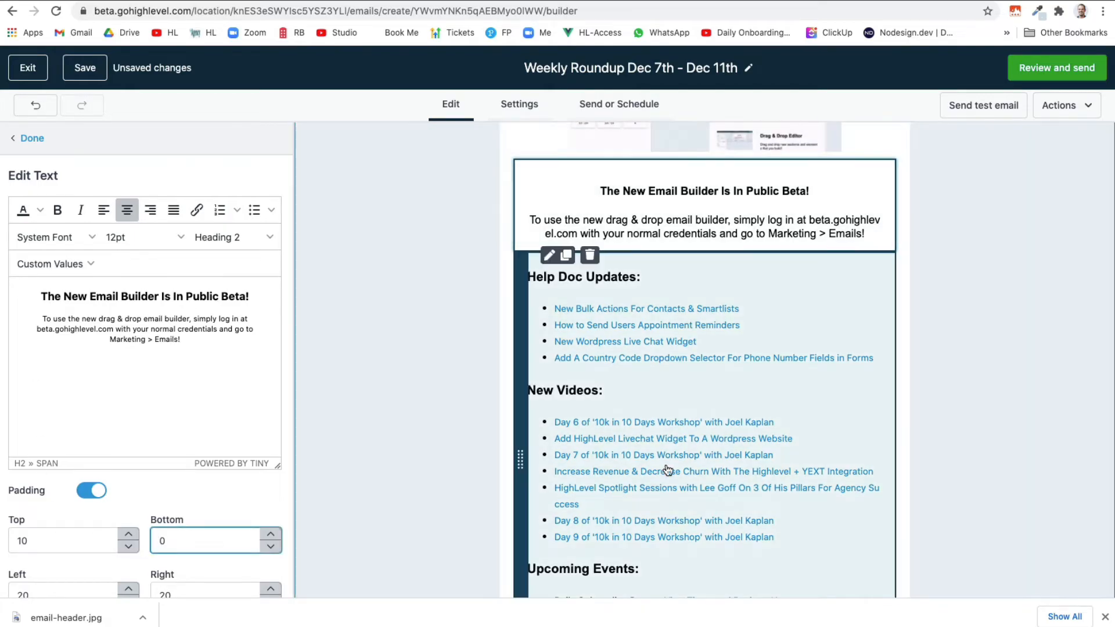
pyautogui.scroll(-2, 709, 470)
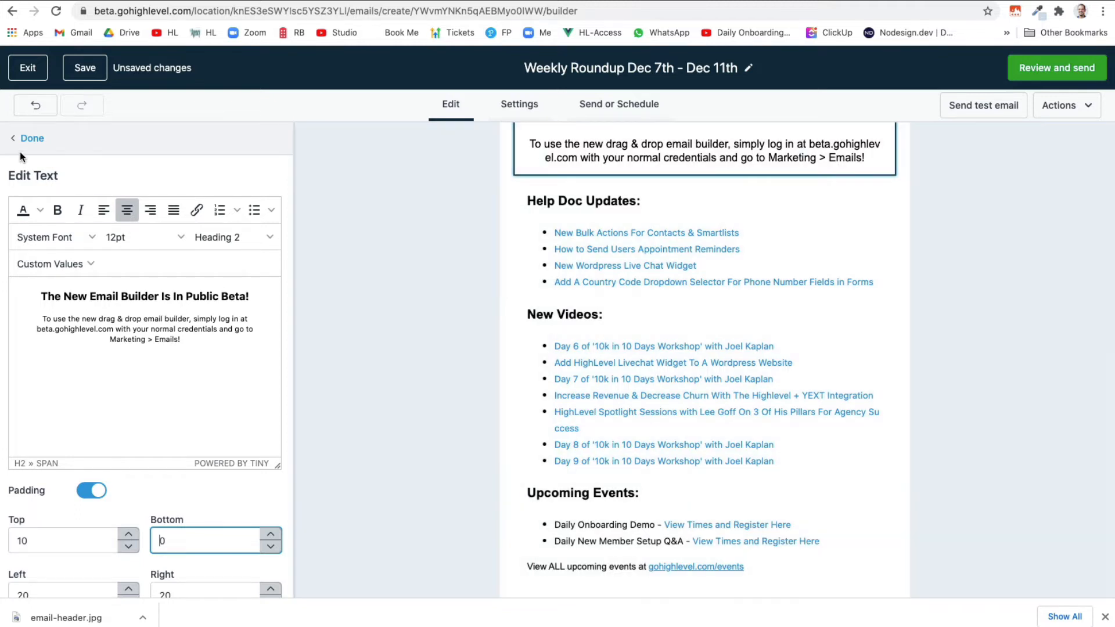
pyautogui.click(27, 138)
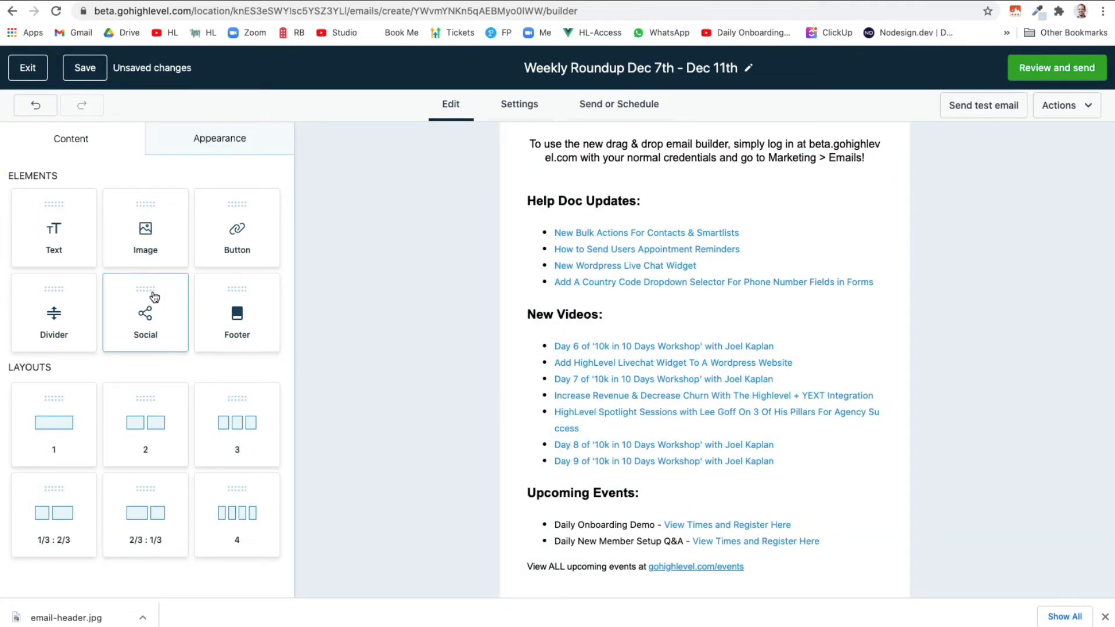
# Add a one-column section below the upcoming events with navy #23496D background
pyautogui.moveTo(73, 414); pyautogui.dragTo(701, 579)
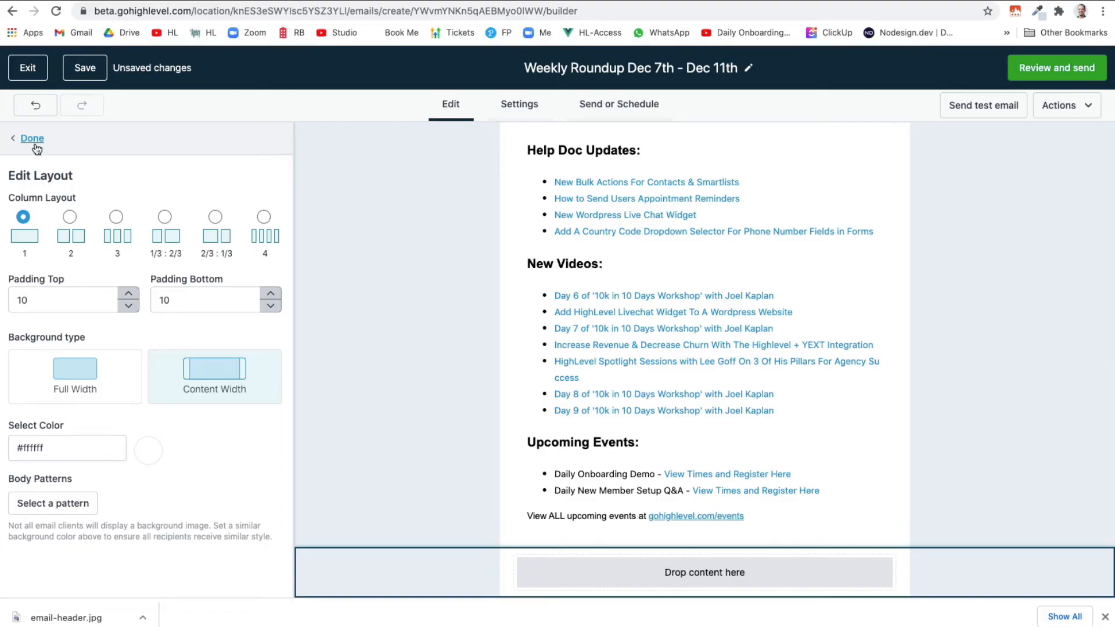
pyautogui.click(154, 457)
pyautogui.click(311, 467)
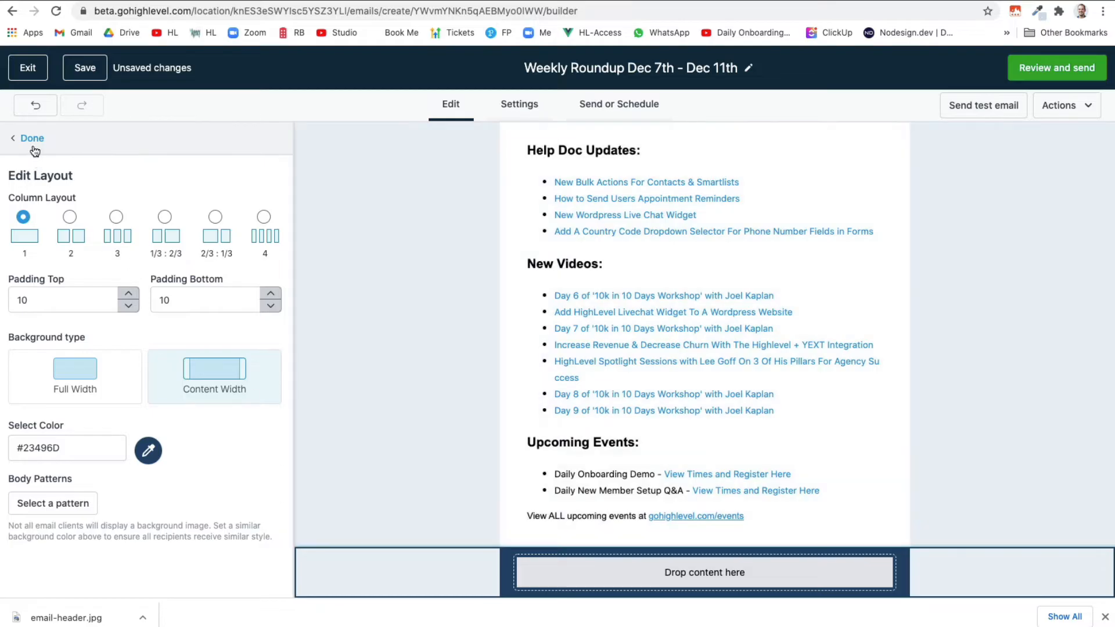
pyautogui.click(32, 139)
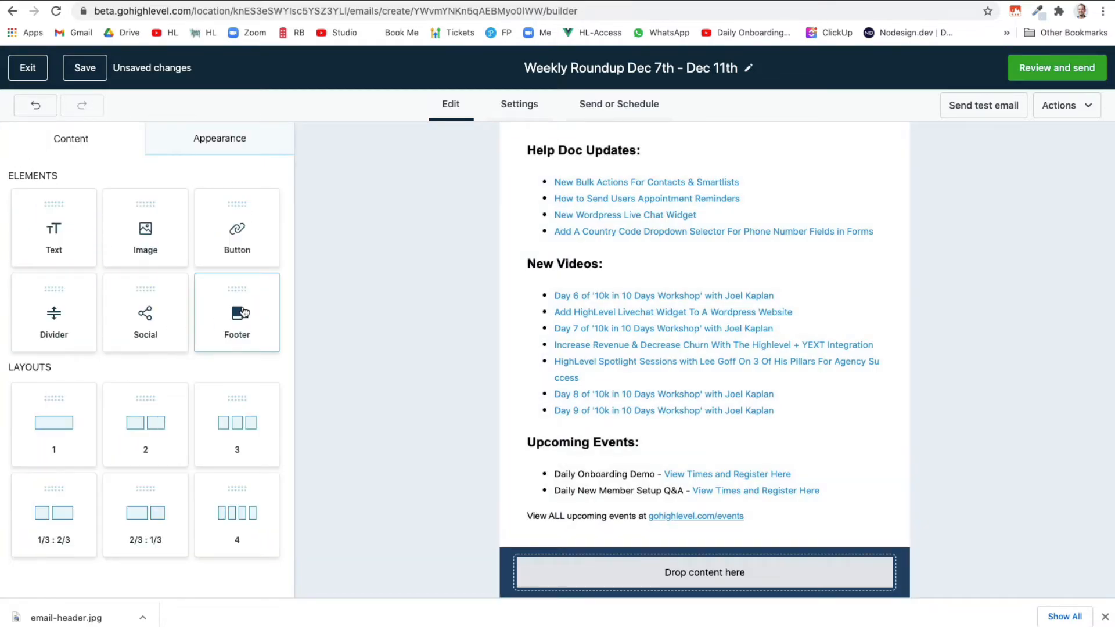
# Place a Footer element in the navy section and centre all its text
pyautogui.moveTo(244, 313); pyautogui.dragTo(600, 578)
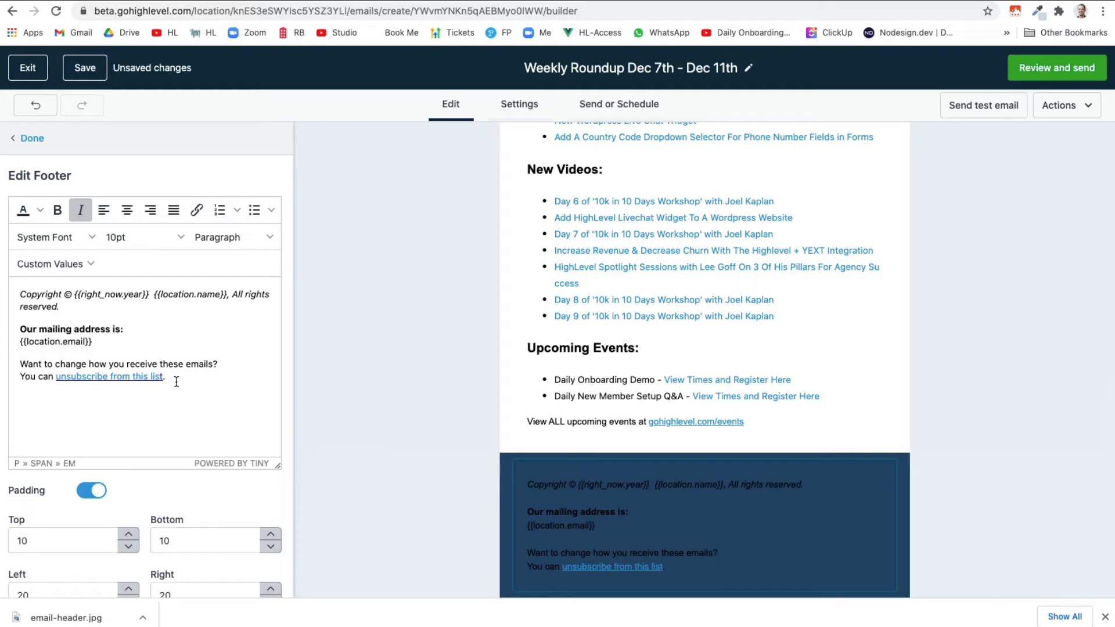
pyautogui.moveTo(175, 382); pyautogui.dragTo(13, 298)
pyautogui.click(127, 210)
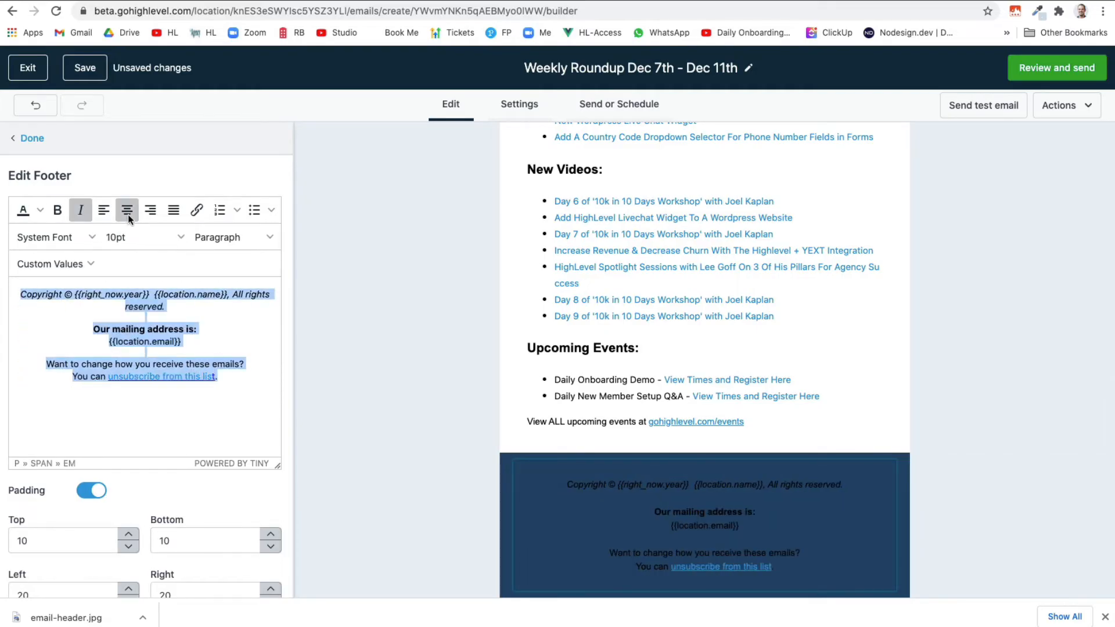
pyautogui.click(132, 307)
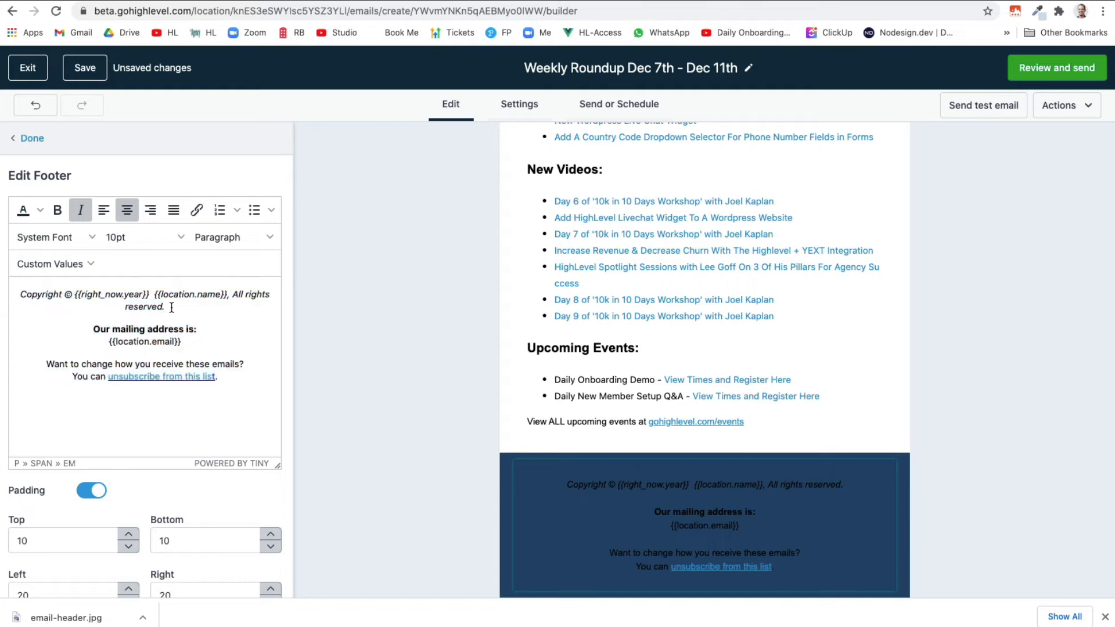
# Colour the footer's copyright line yellow and the mailing and unsubscribe text white
pyautogui.moveTo(172, 307); pyautogui.dragTo(30, 296)
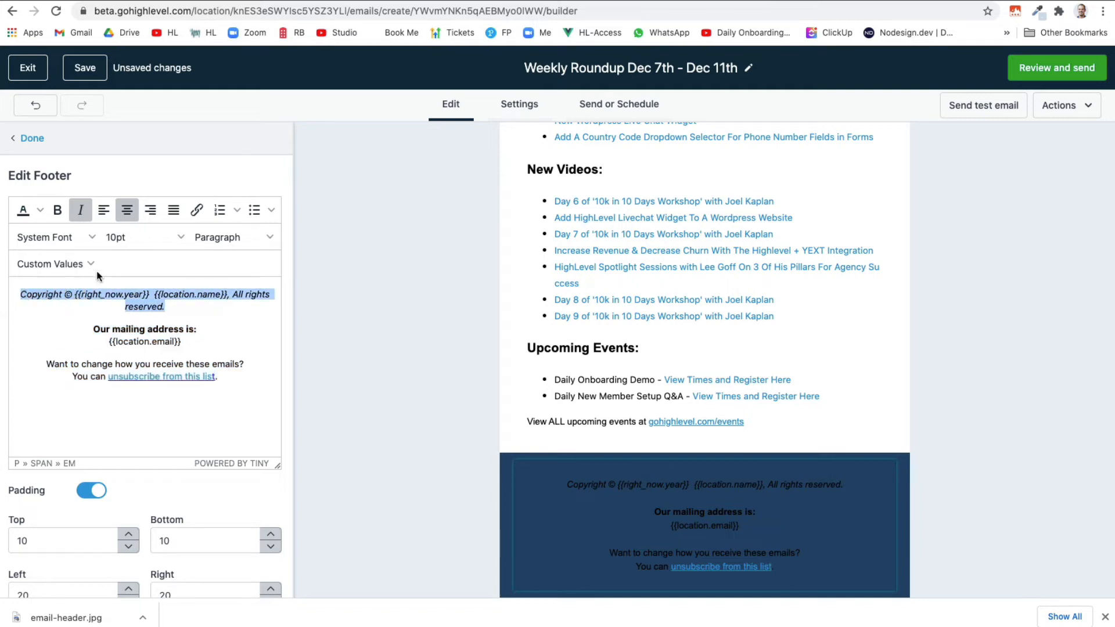
pyautogui.click(40, 211)
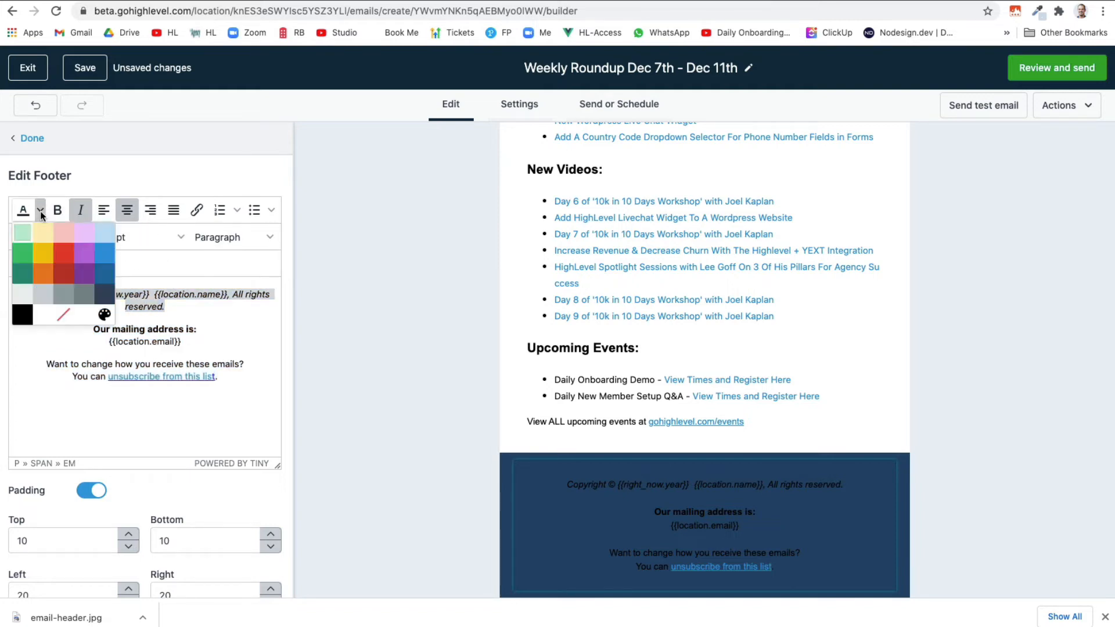
pyautogui.click(48, 249)
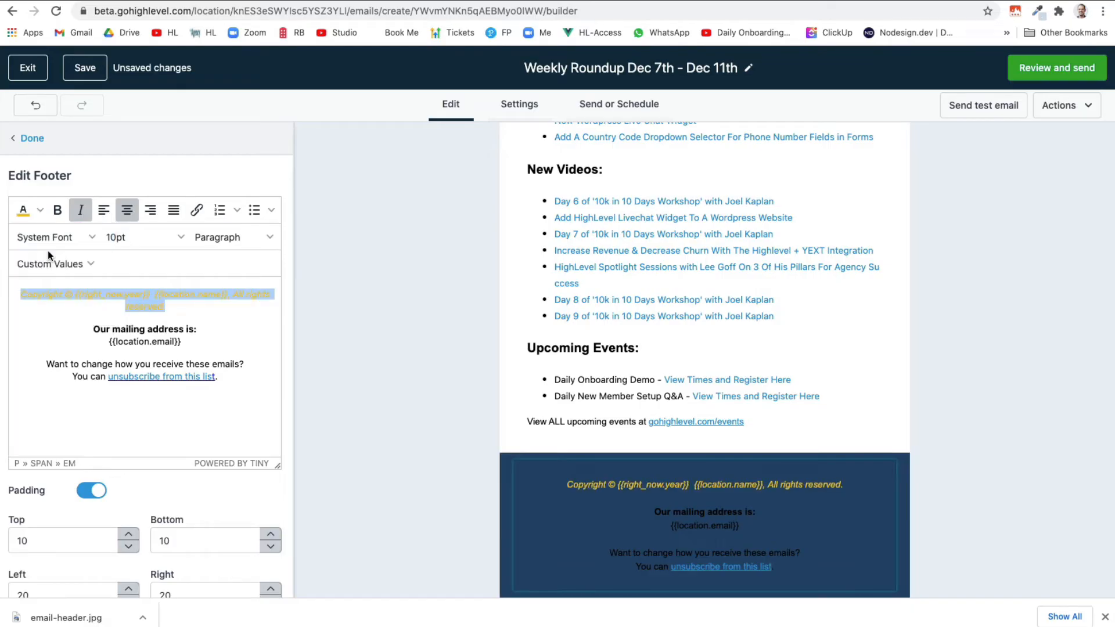
pyautogui.click(188, 323)
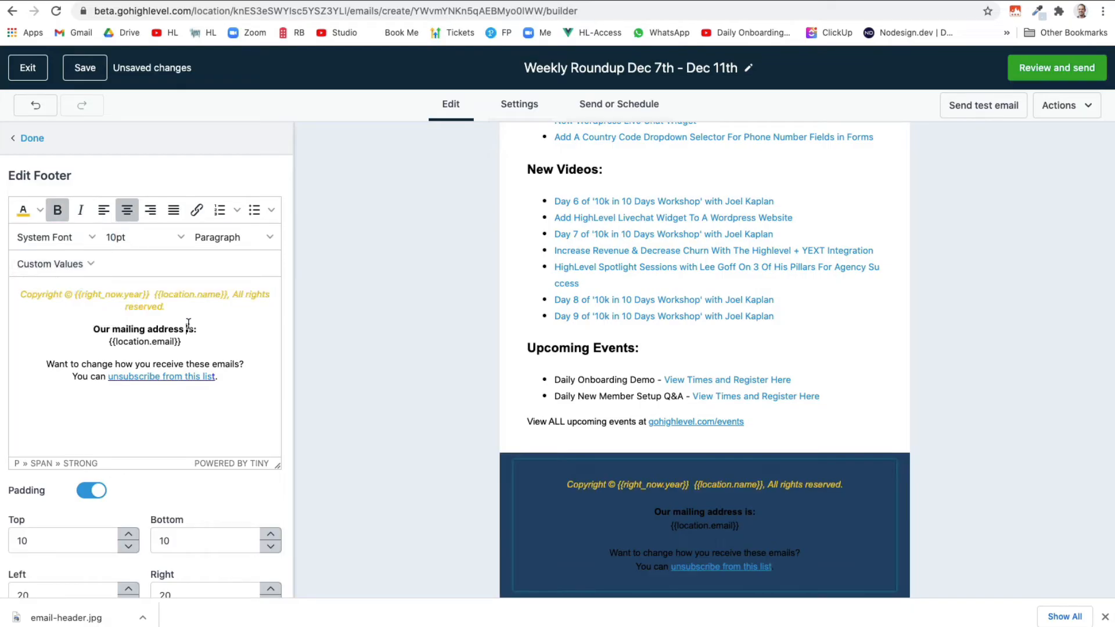
pyautogui.moveTo(223, 373); pyautogui.dragTo(97, 329)
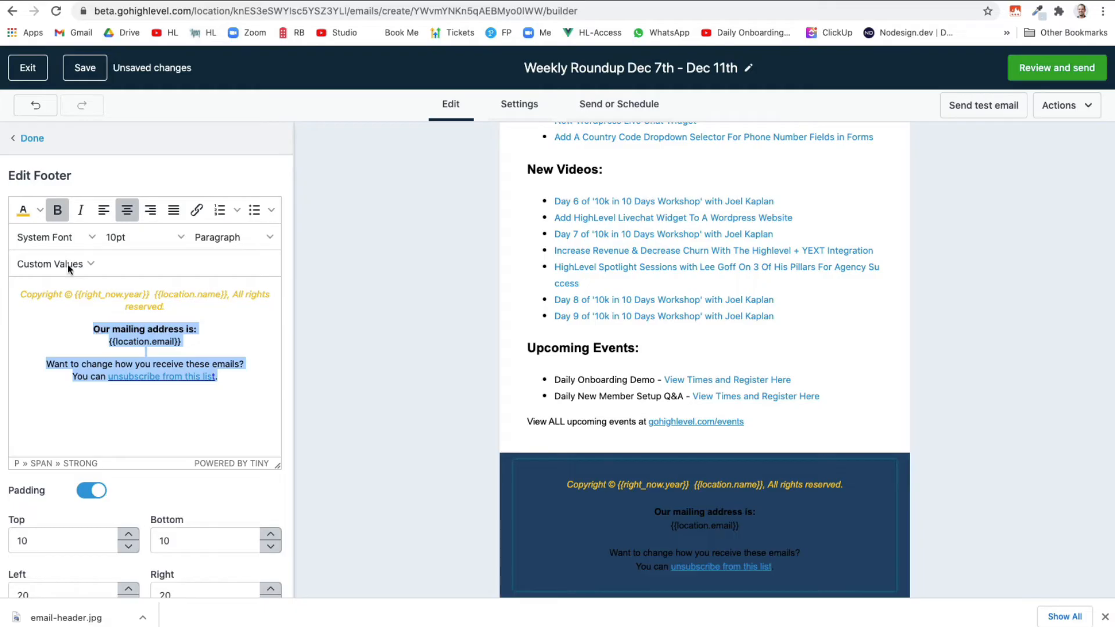
pyautogui.click(41, 214)
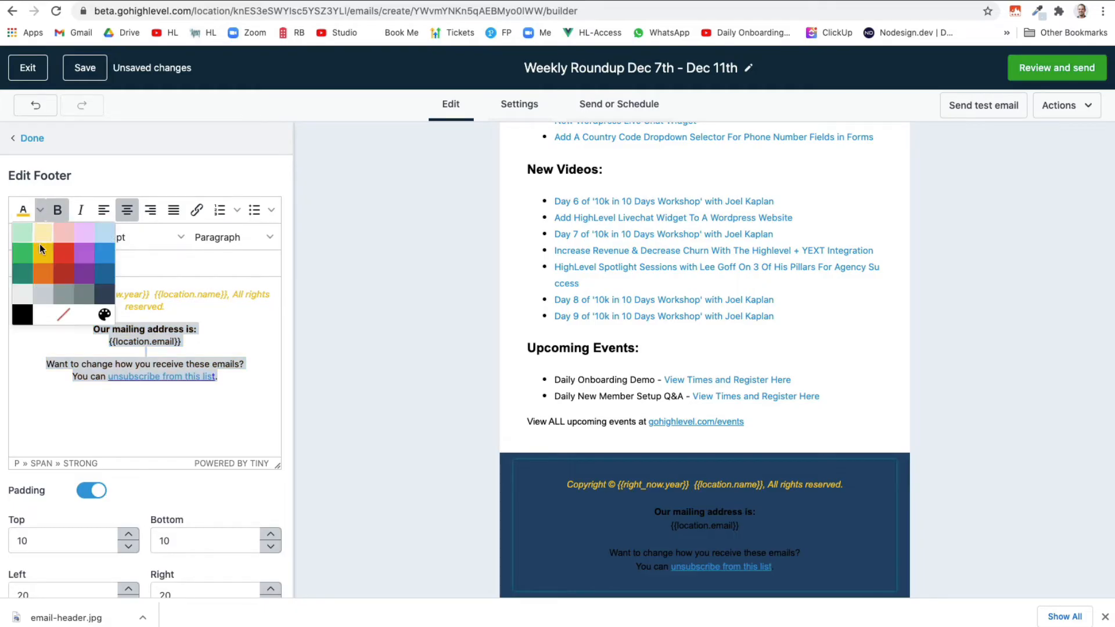
pyautogui.click(42, 314)
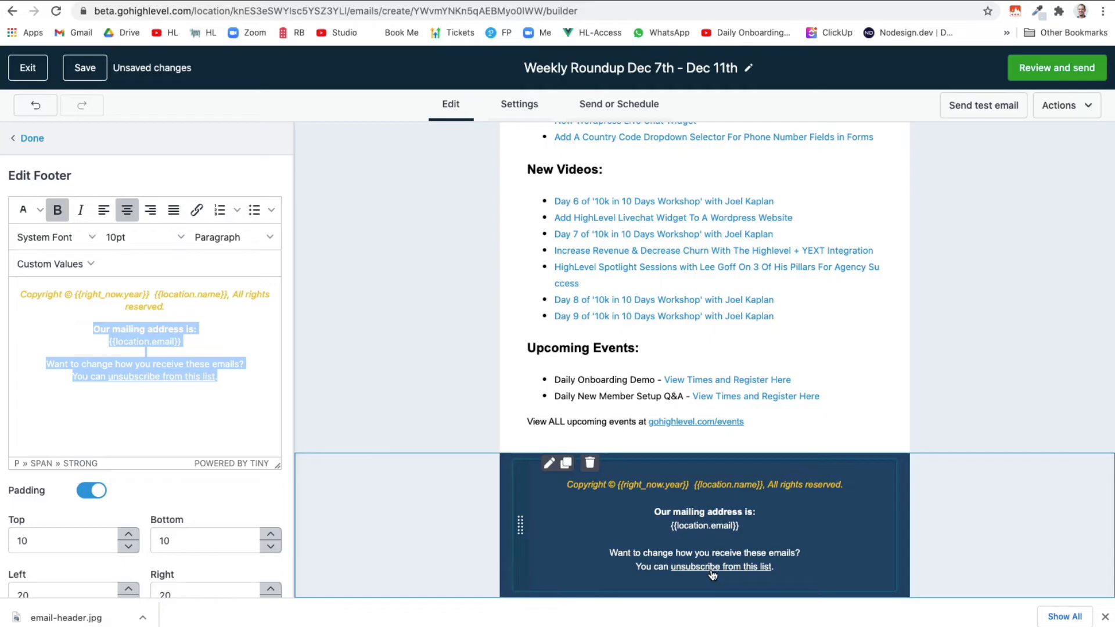
pyautogui.click(32, 140)
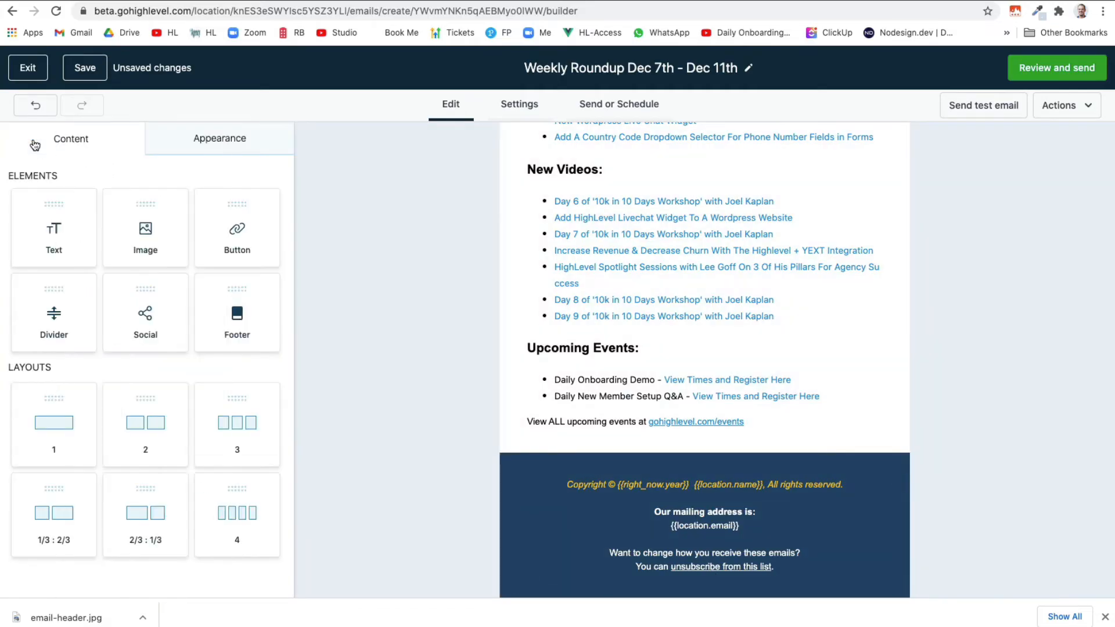
# Stay on the page instead of leaving unsaved, and save the email template
pyautogui.scroll(5, 779, 313)
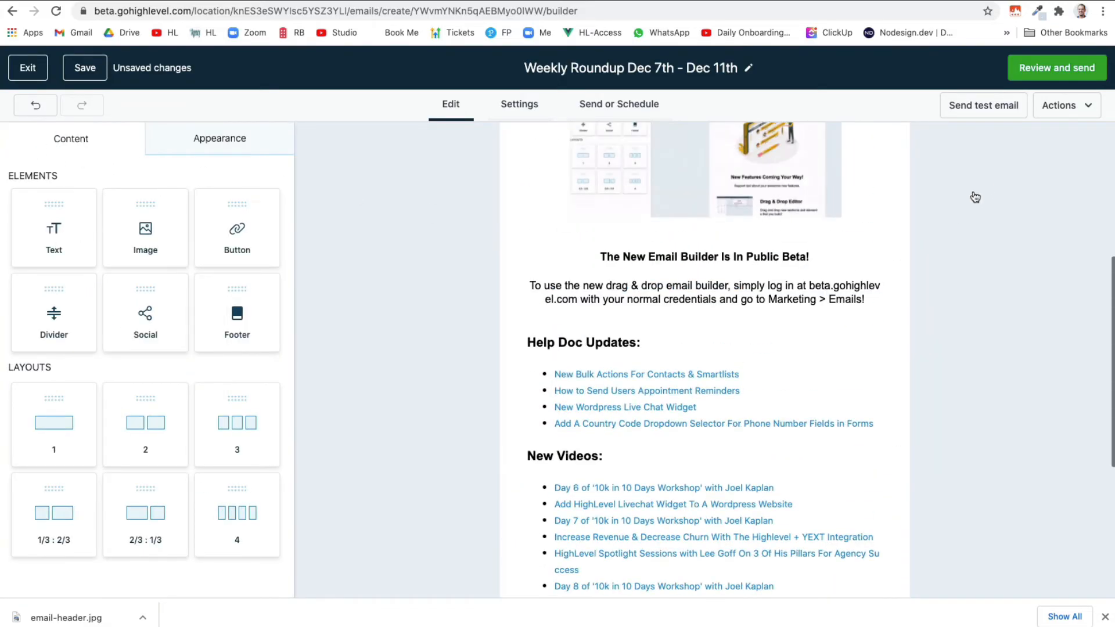
pyautogui.click(1066, 111)
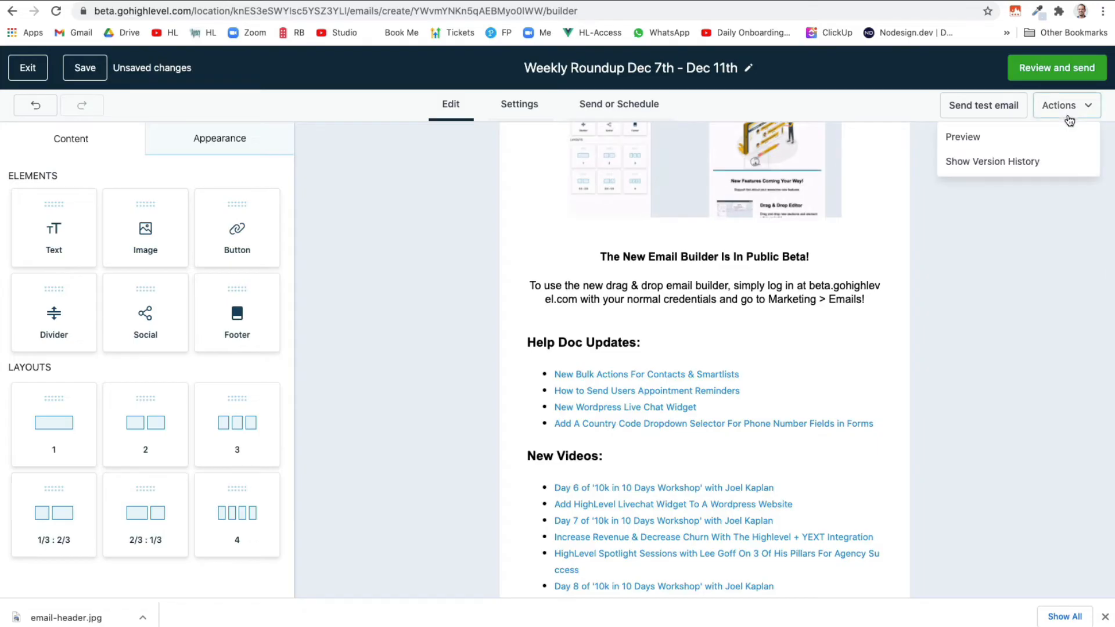
pyautogui.click(1021, 137)
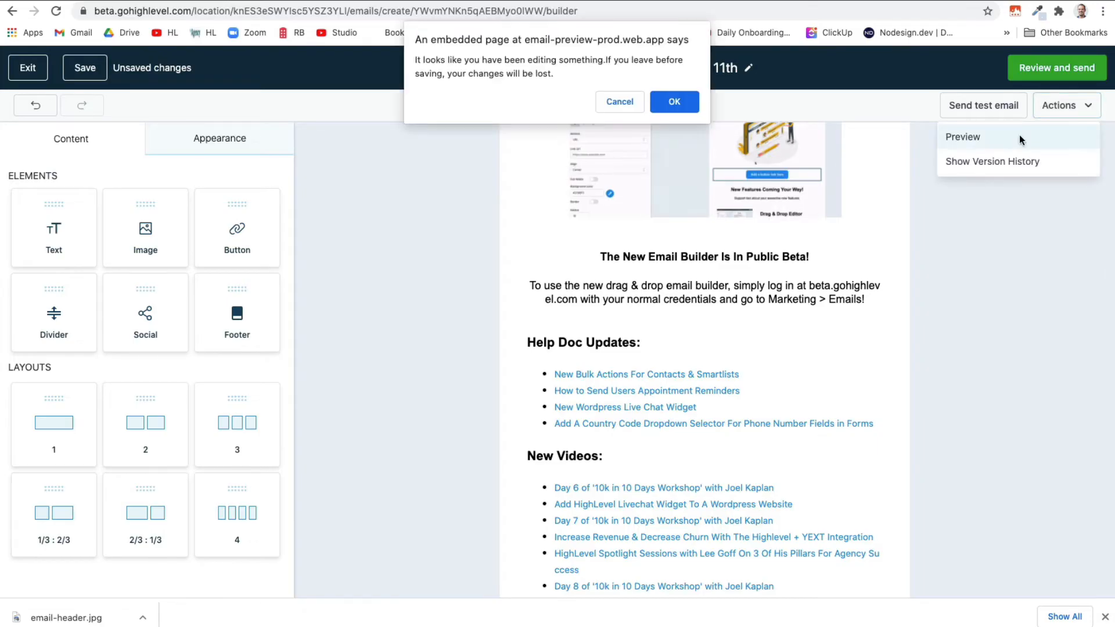
pyautogui.click(637, 103)
pyautogui.click(86, 68)
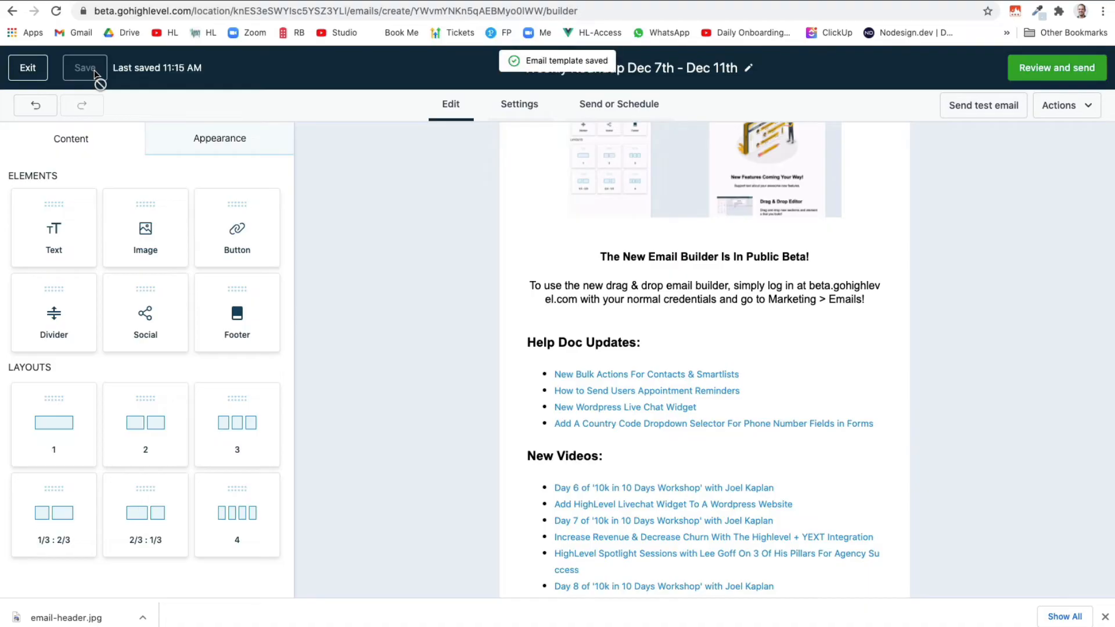
# Preview the email and scroll through its desktop layout
pyautogui.click(1076, 107)
pyautogui.click(1041, 143)
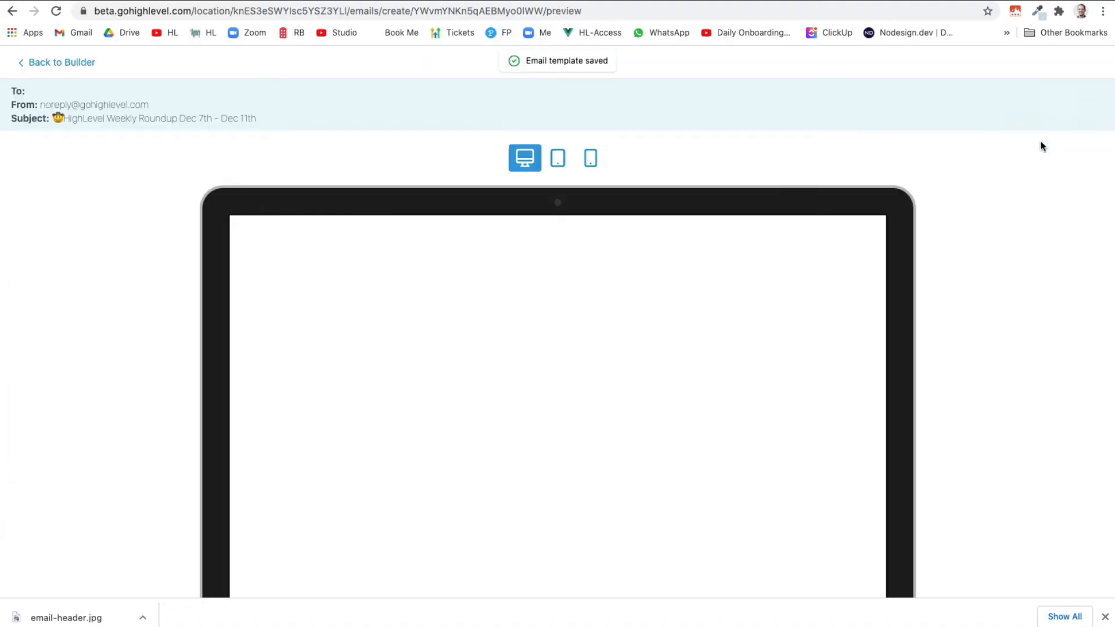
pyautogui.scroll(-8, 832, 303)
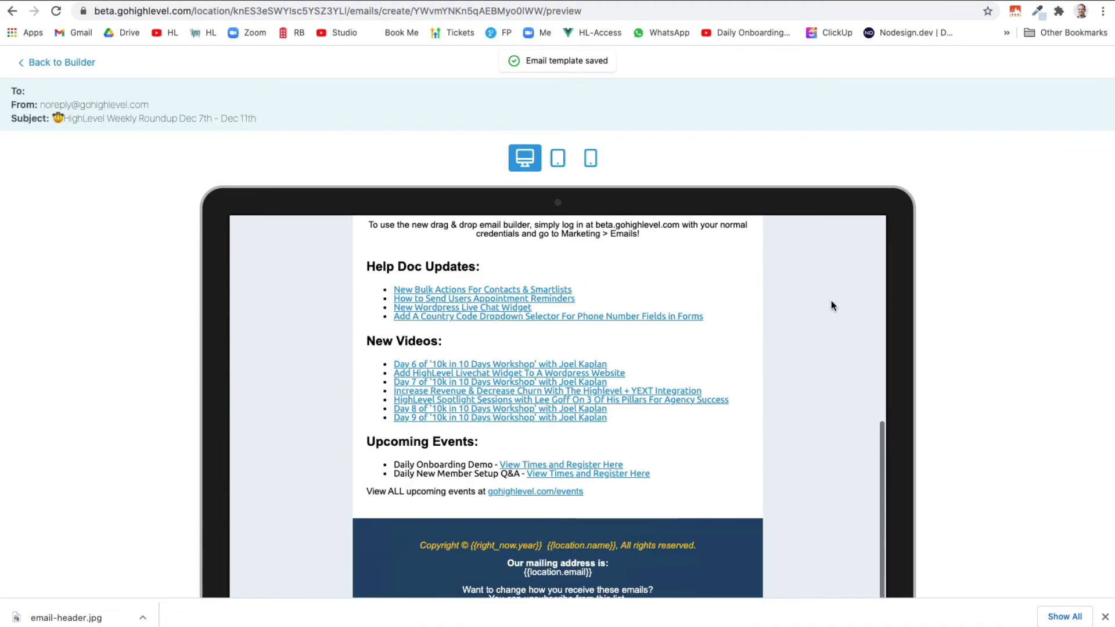
pyautogui.scroll(8, 831, 301)
pyautogui.scroll(-2, 600, 301)
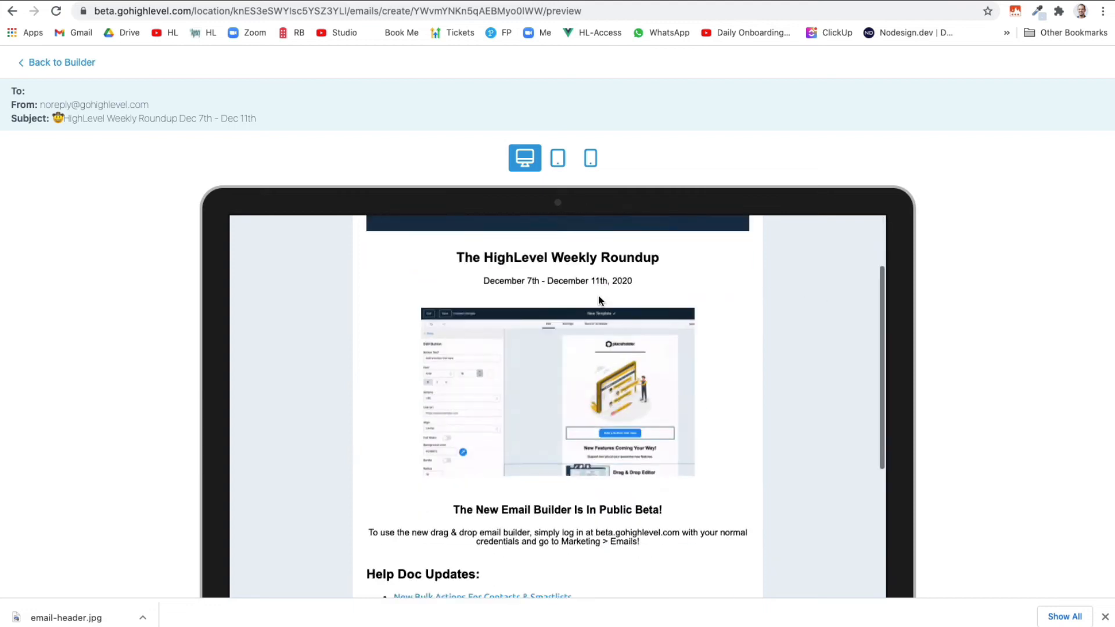
pyautogui.scroll(-5, 599, 300)
pyautogui.scroll(5, 599, 300)
# Check the email preview at tablet and phone sizes
pyautogui.click(558, 158)
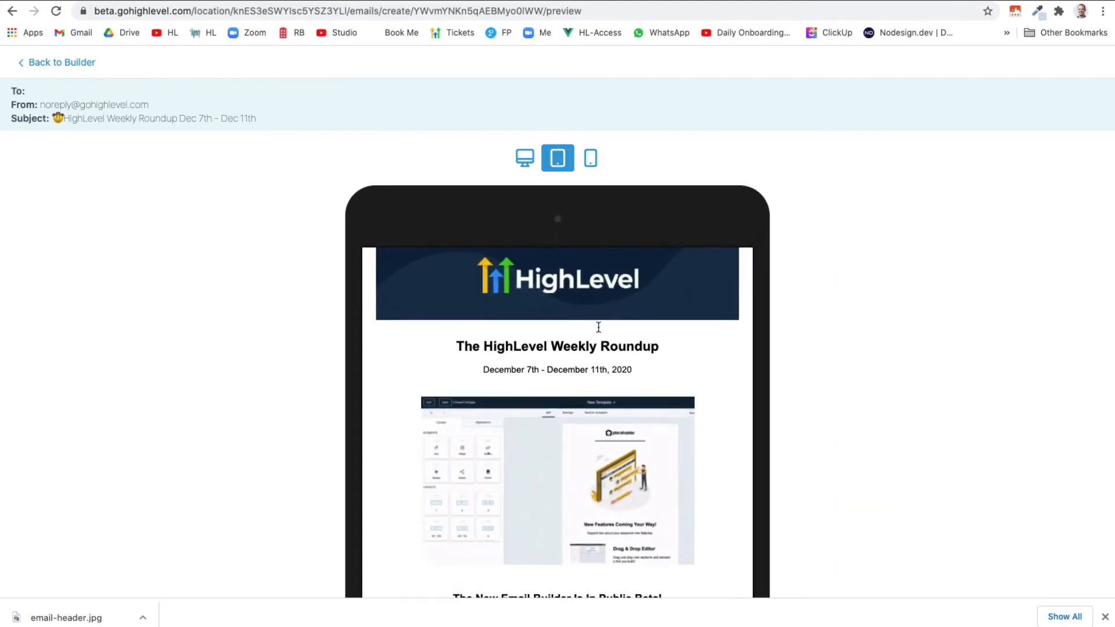
pyautogui.scroll(-5, 599, 327)
pyautogui.scroll(5, 598, 327)
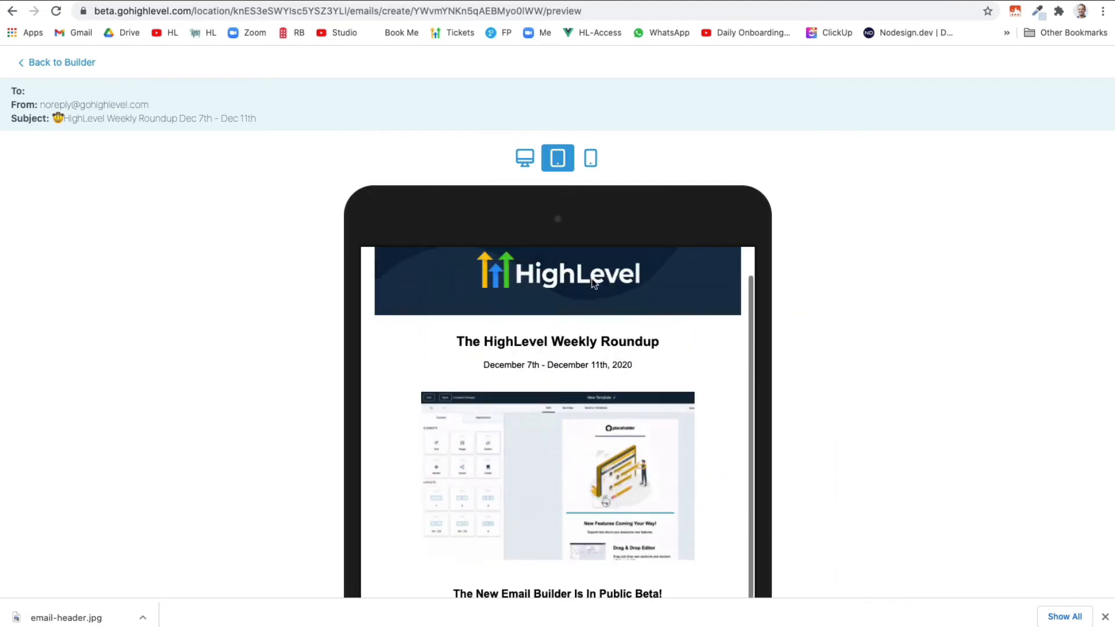
pyautogui.click(589, 159)
pyautogui.scroll(-5, 598, 362)
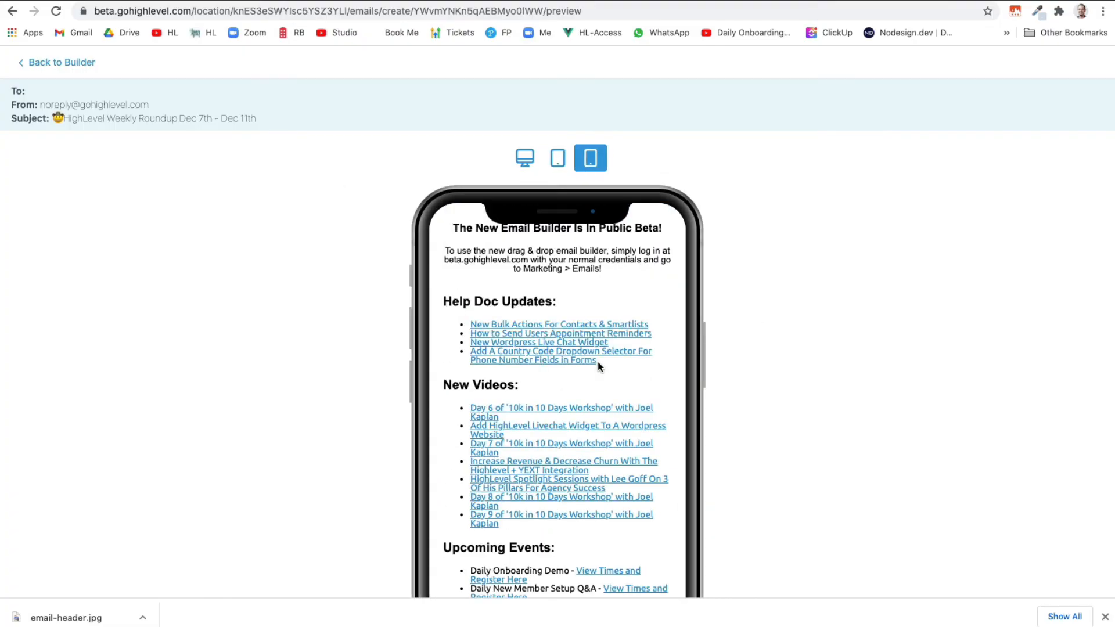
pyautogui.scroll(5, 598, 361)
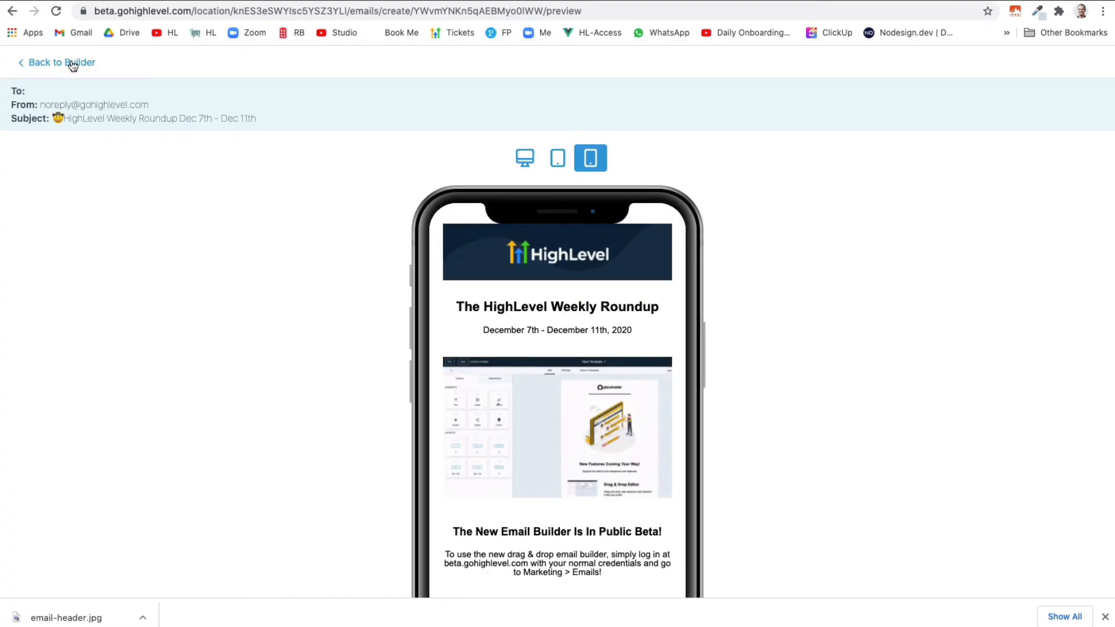
# Paste the heading 'The New Email Builder Is In Public Beta!' into Preview Text and save the settings
pyautogui.click(73, 64)
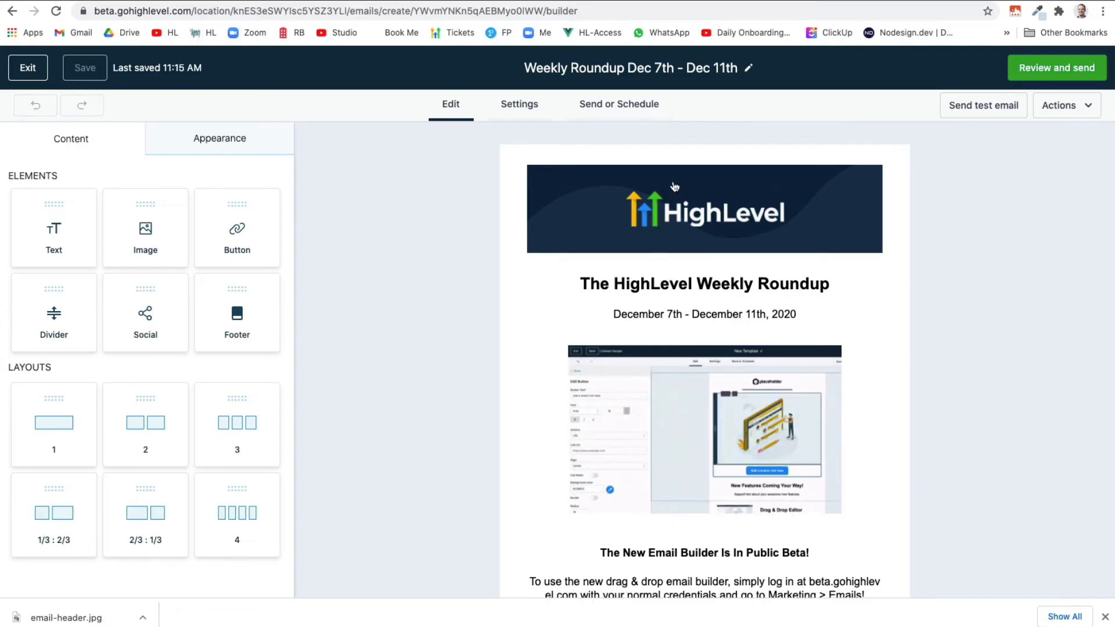
pyautogui.scroll(-1, 577, 431)
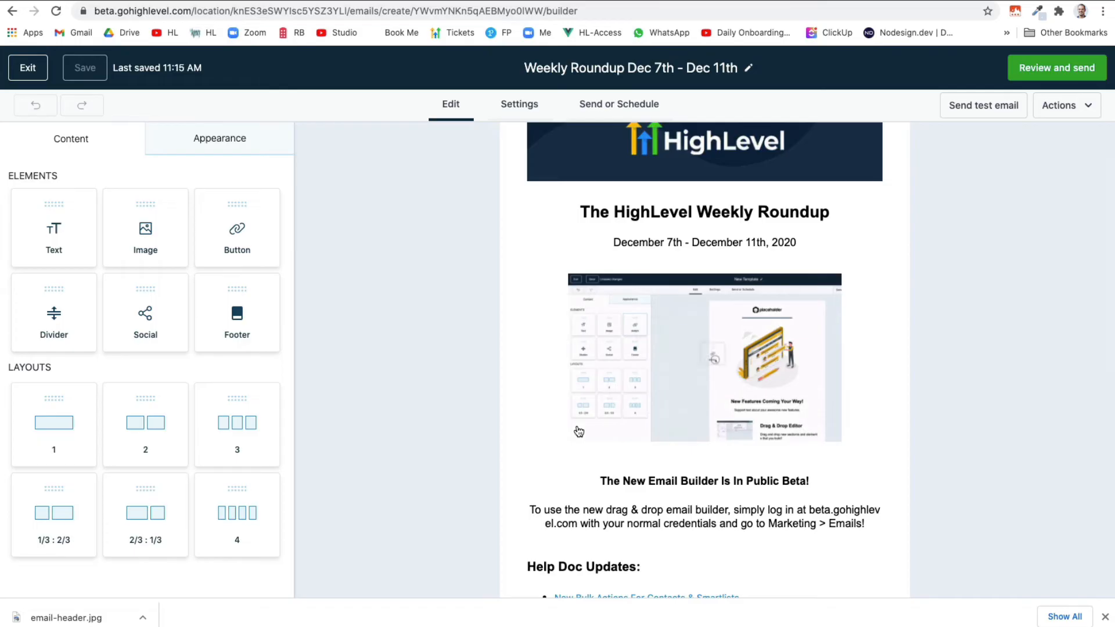
pyautogui.click(603, 485)
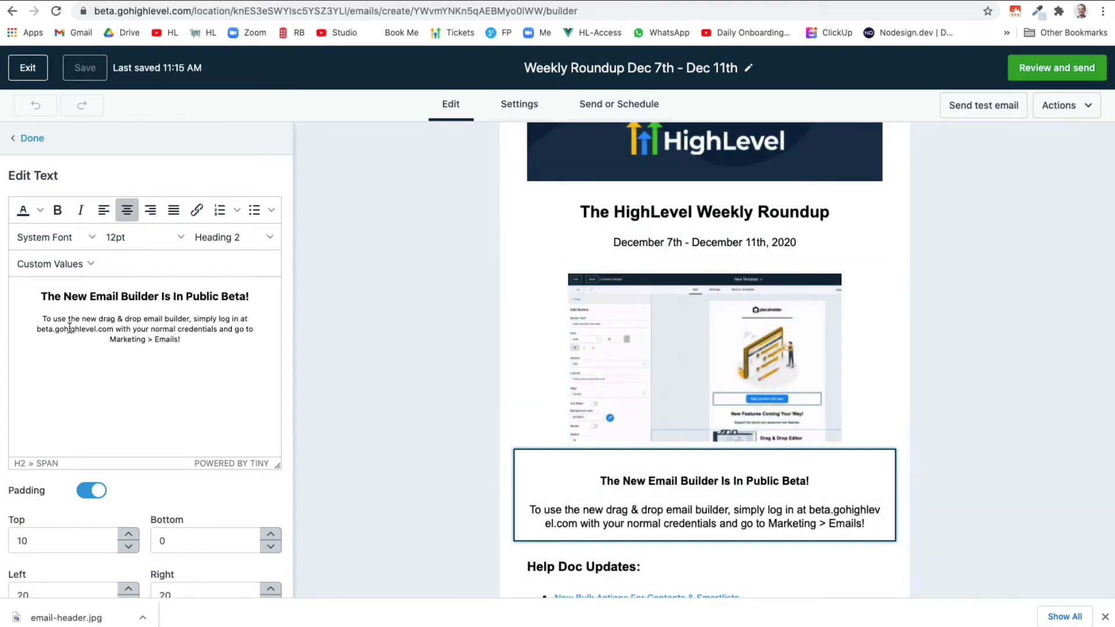
pyautogui.moveTo(44, 299); pyautogui.dragTo(249, 299)
pyautogui.press('super+c')
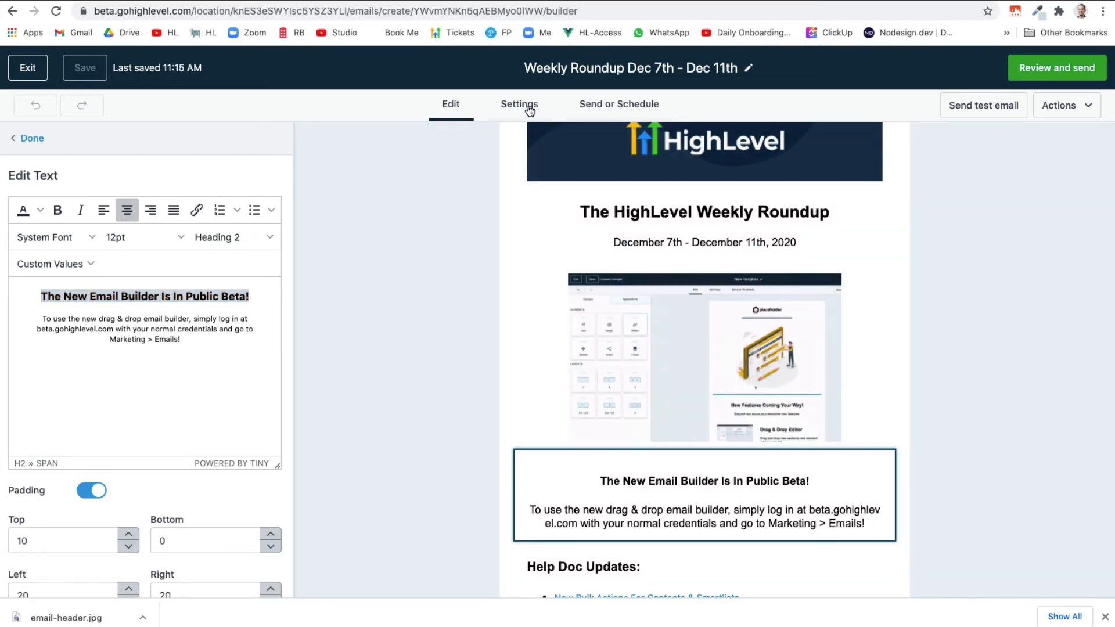
pyautogui.click(526, 105)
pyautogui.click(422, 394)
pyautogui.press('super+v')
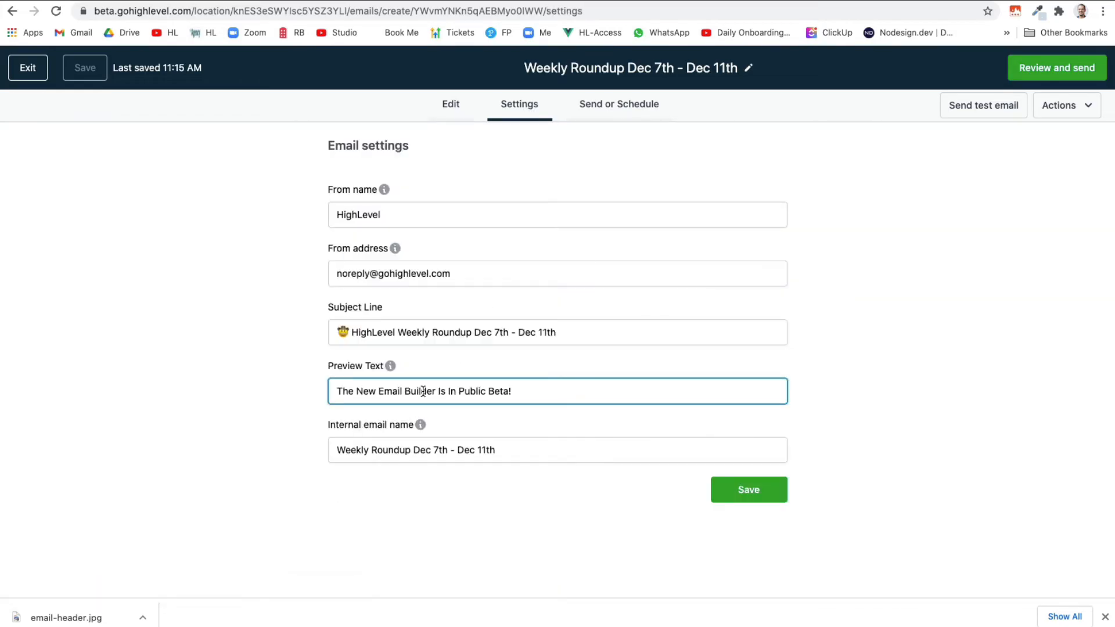
pyautogui.click(744, 492)
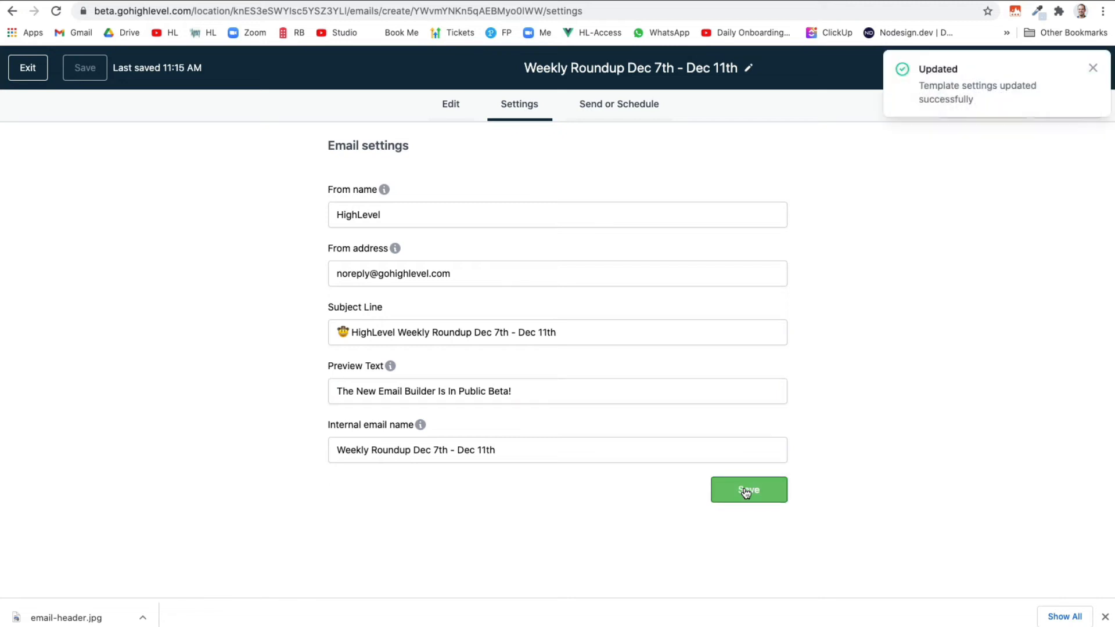
pyautogui.click(1092, 72)
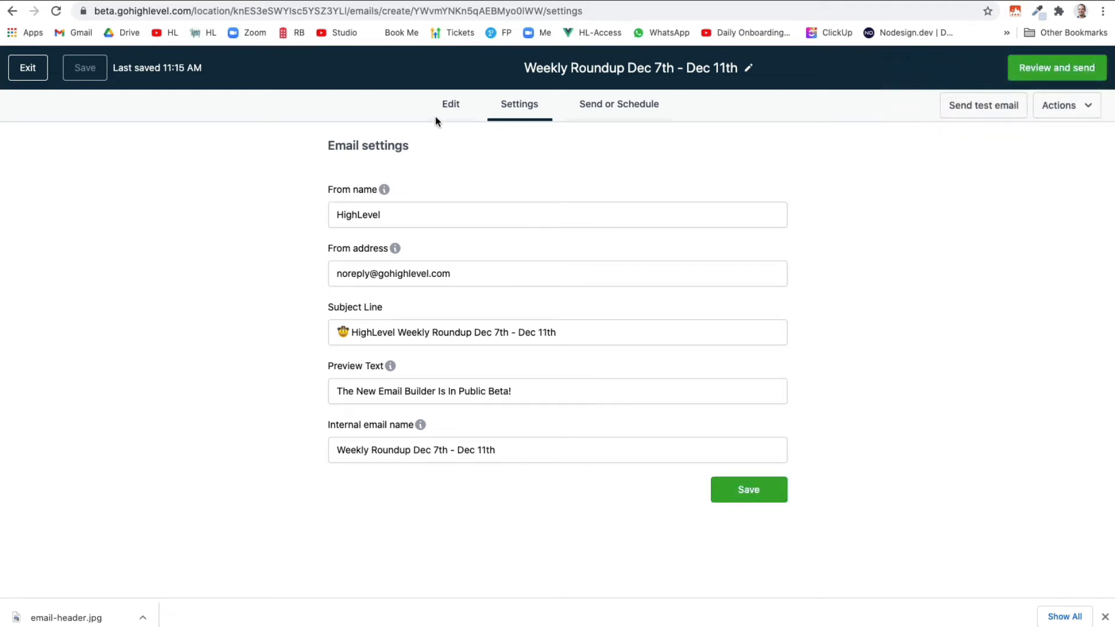
pyautogui.click(444, 114)
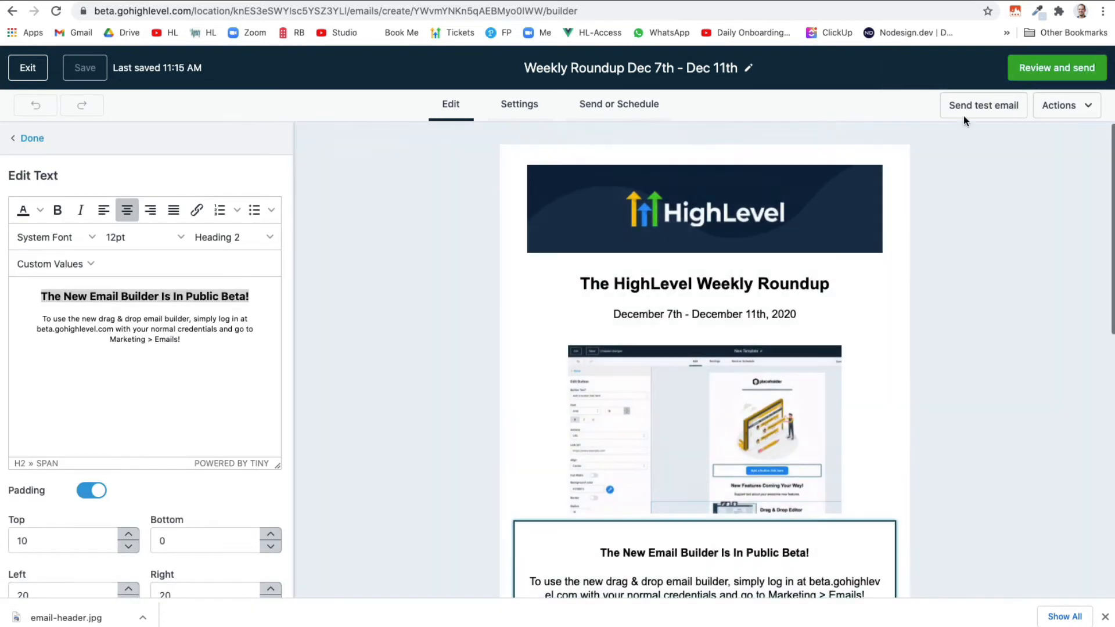
# Fill in the test sender address and send the 'New builder test' test email
pyautogui.click(967, 110)
pyautogui.click(878, 143)
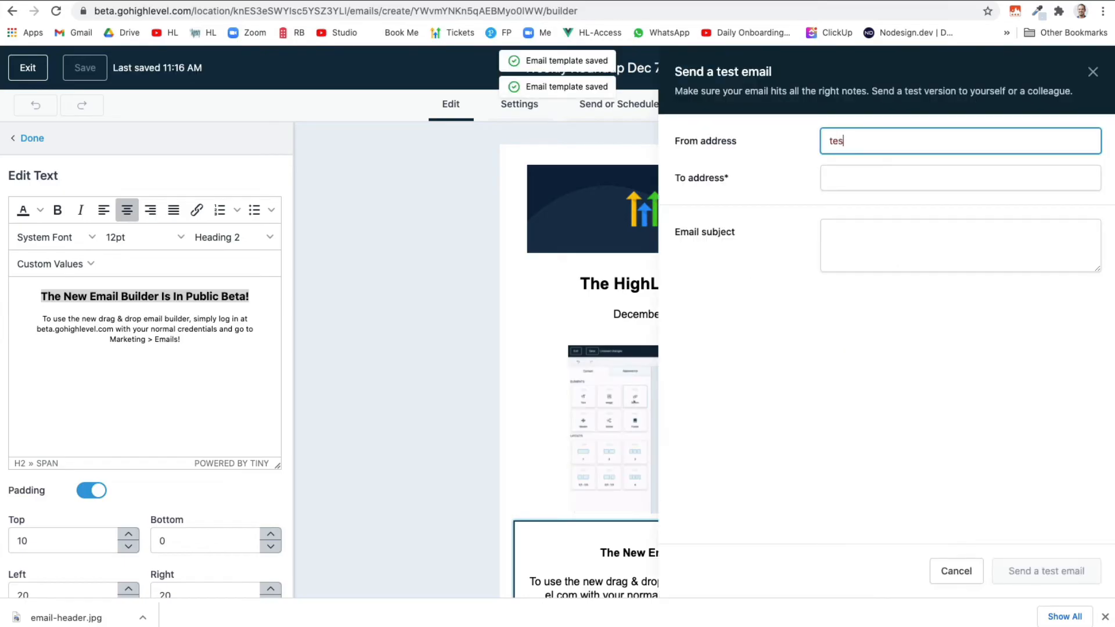
pyautogui.write('test@test.com')
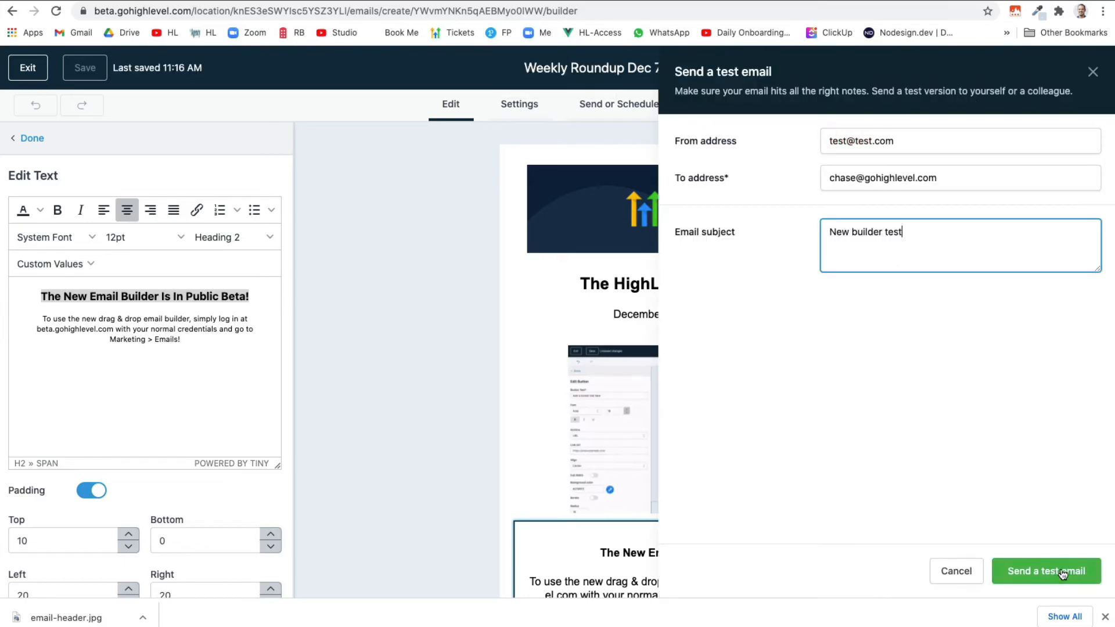
pyautogui.click(1056, 574)
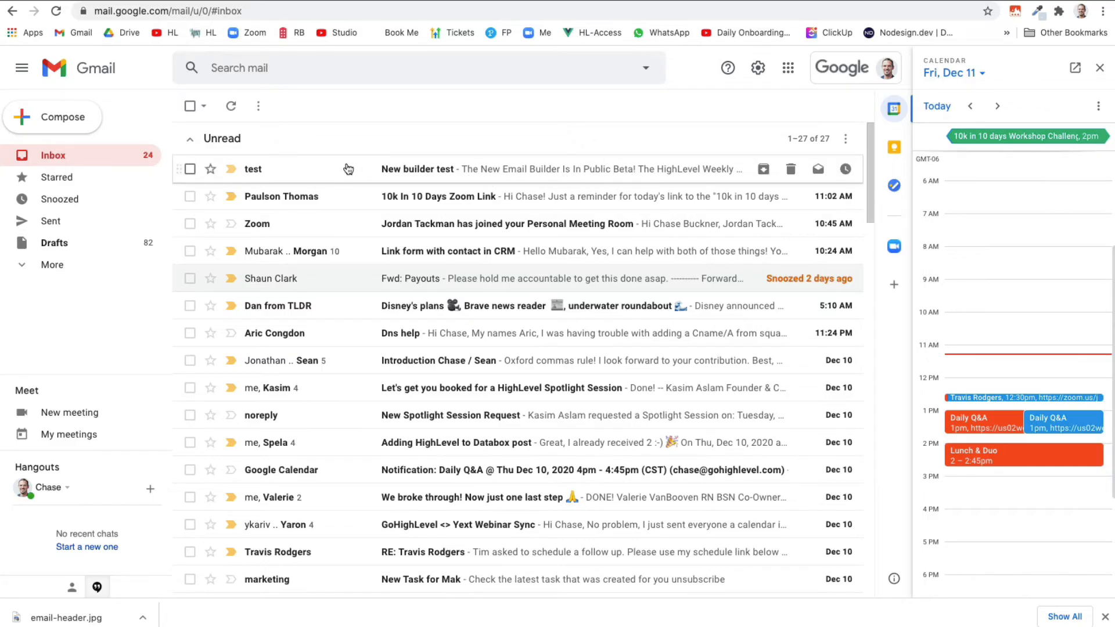
# Open the received test email in Gmail and scroll through the GIF, announcement and link lists
pyautogui.click(331, 169)
pyautogui.scroll(-5, 281, 403)
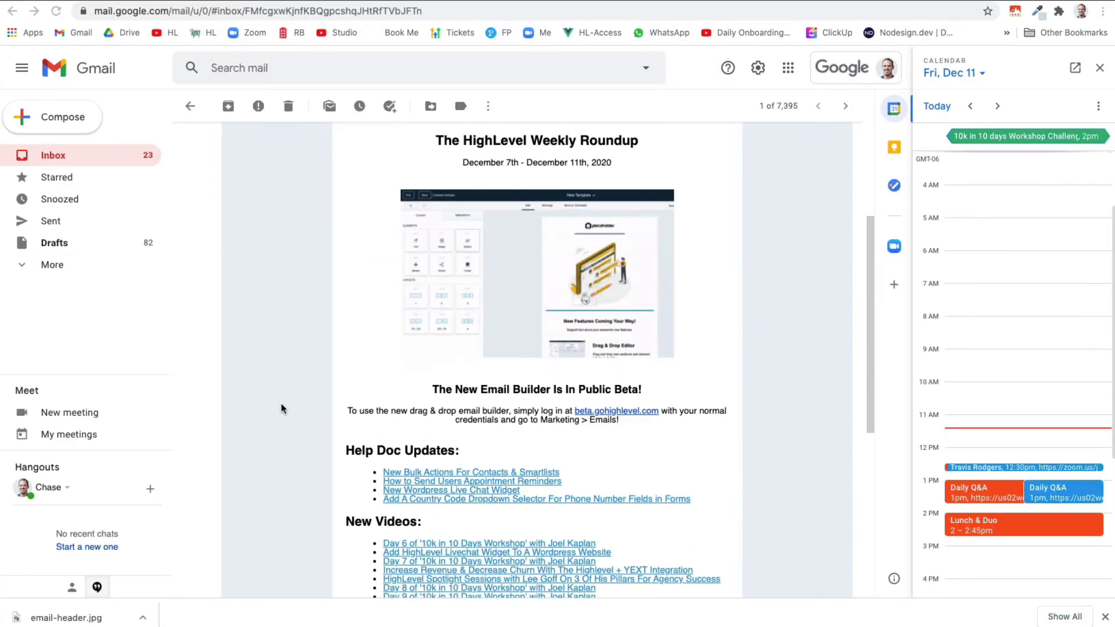
pyautogui.scroll(-3, 281, 403)
pyautogui.scroll(2, 281, 403)
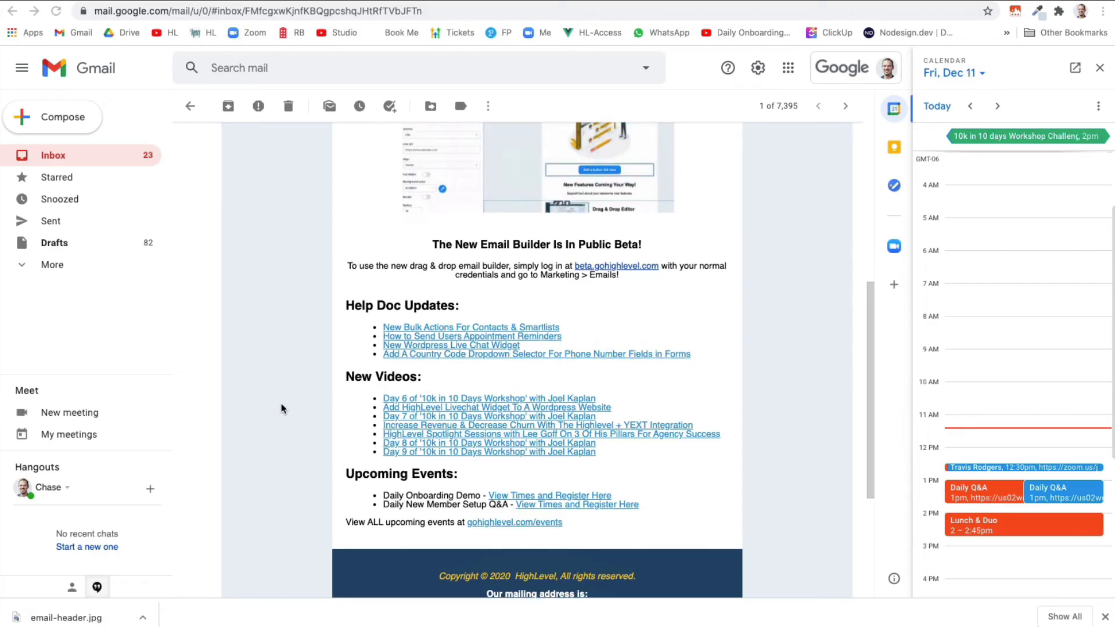
pyautogui.scroll(-2, 281, 404)
pyautogui.scroll(4, 281, 405)
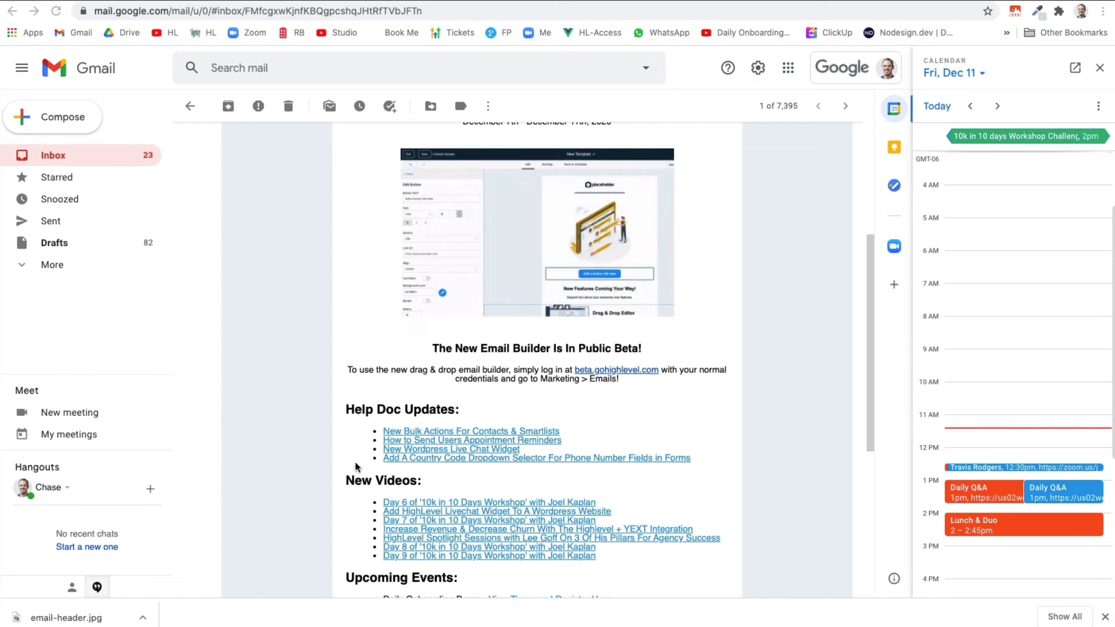
pyautogui.scroll(-1, 349, 487)
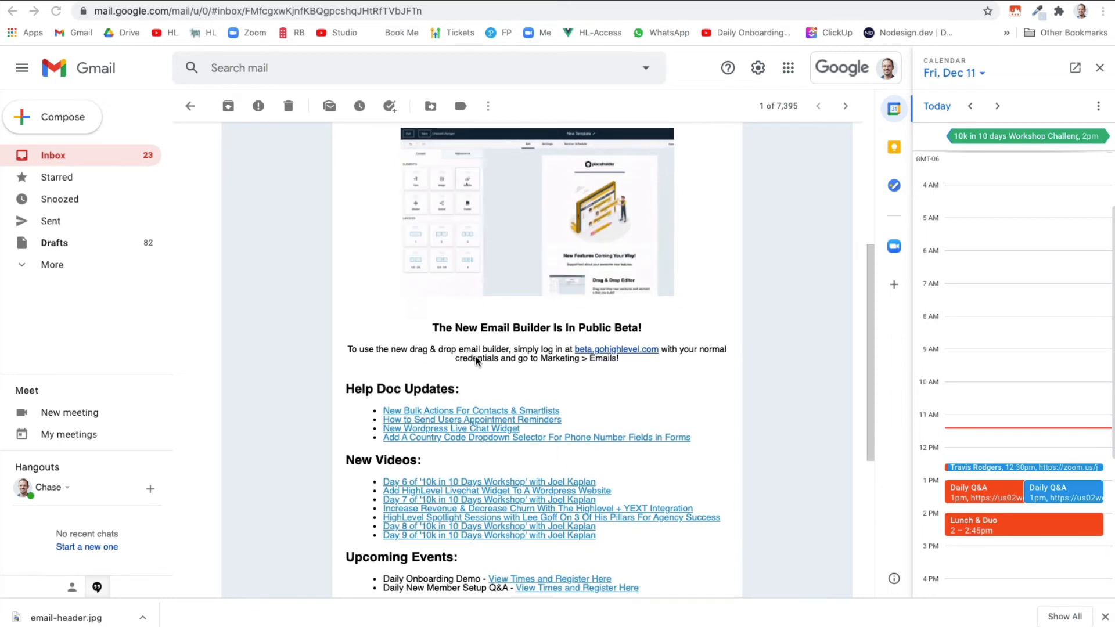
pyautogui.scroll(-2, 500, 429)
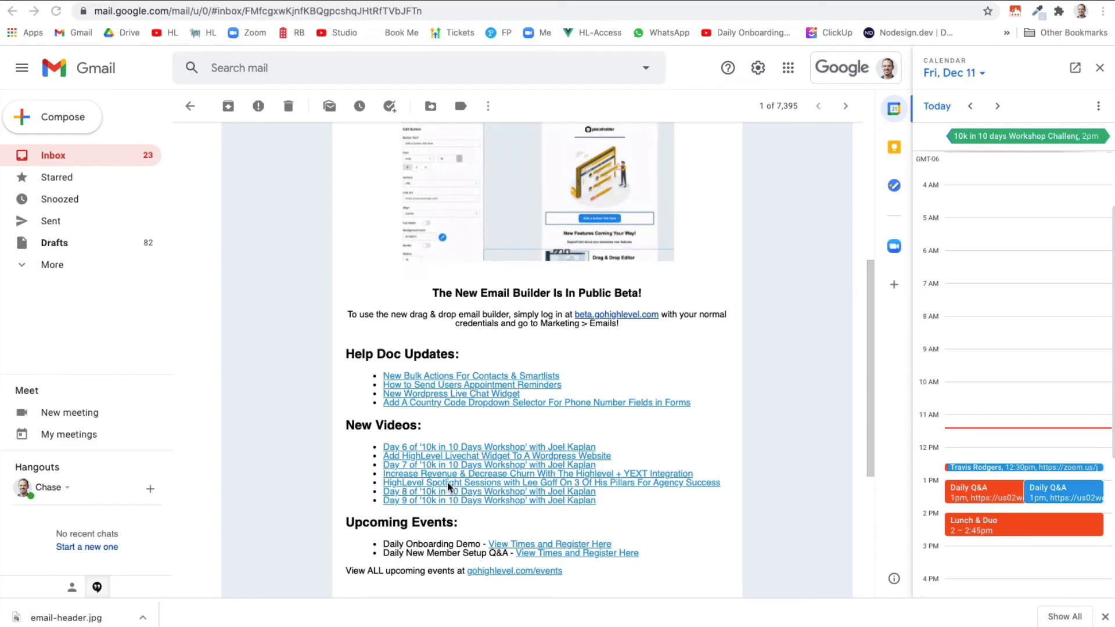
pyautogui.scroll(-1, 448, 486)
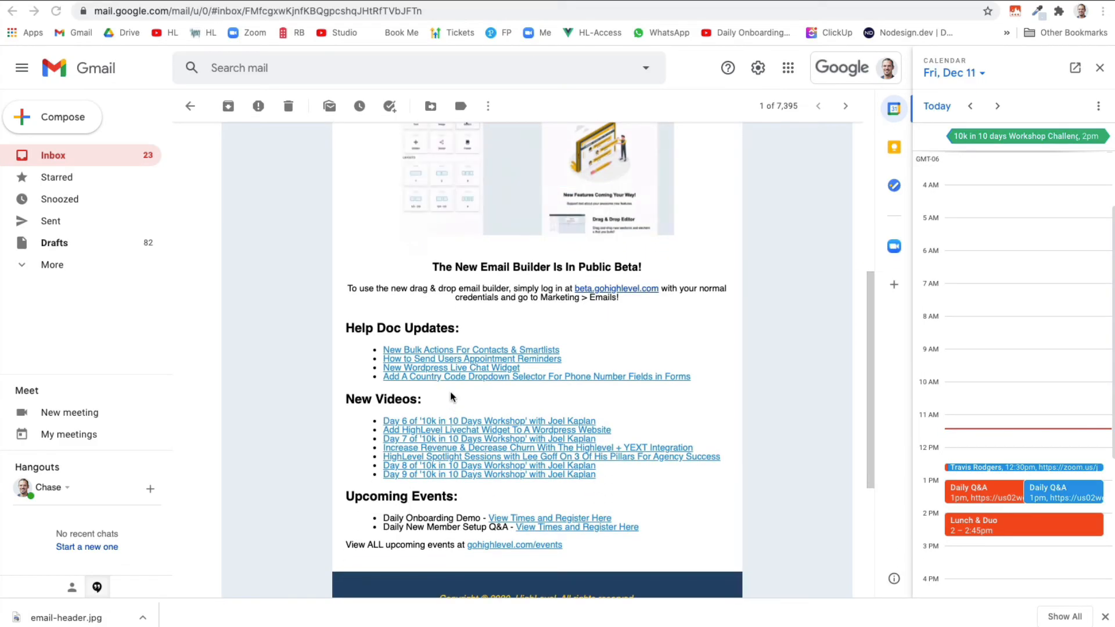
pyautogui.scroll(1, 365, 297)
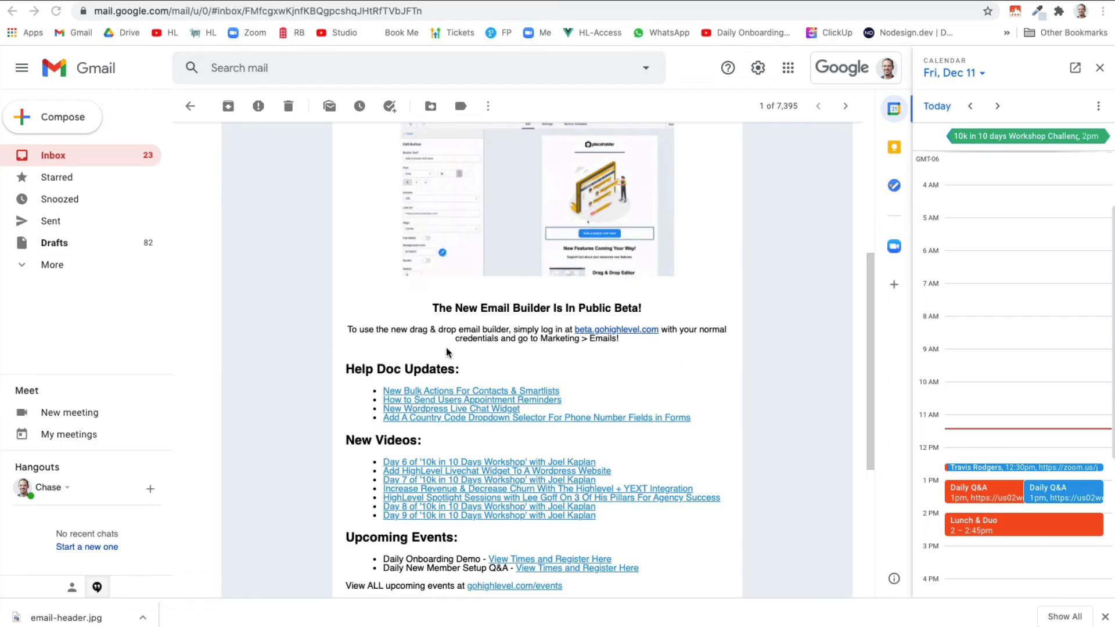
pyautogui.scroll(8, 447, 351)
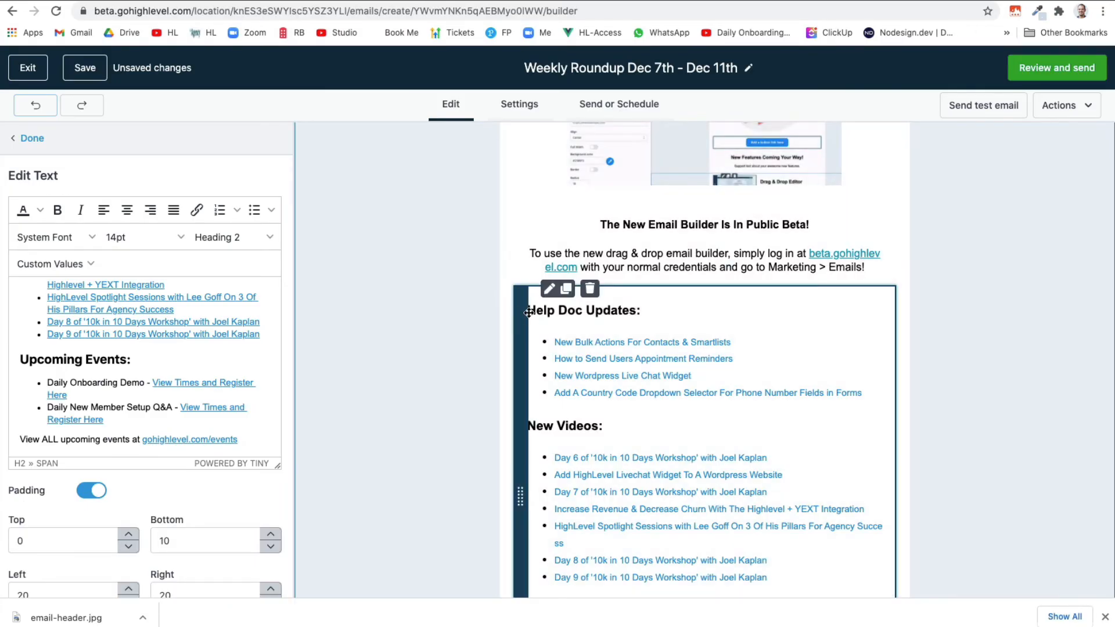
# Change the Help Doc Updates block's left and right padding from 20 to 40
pyautogui.click(529, 313)
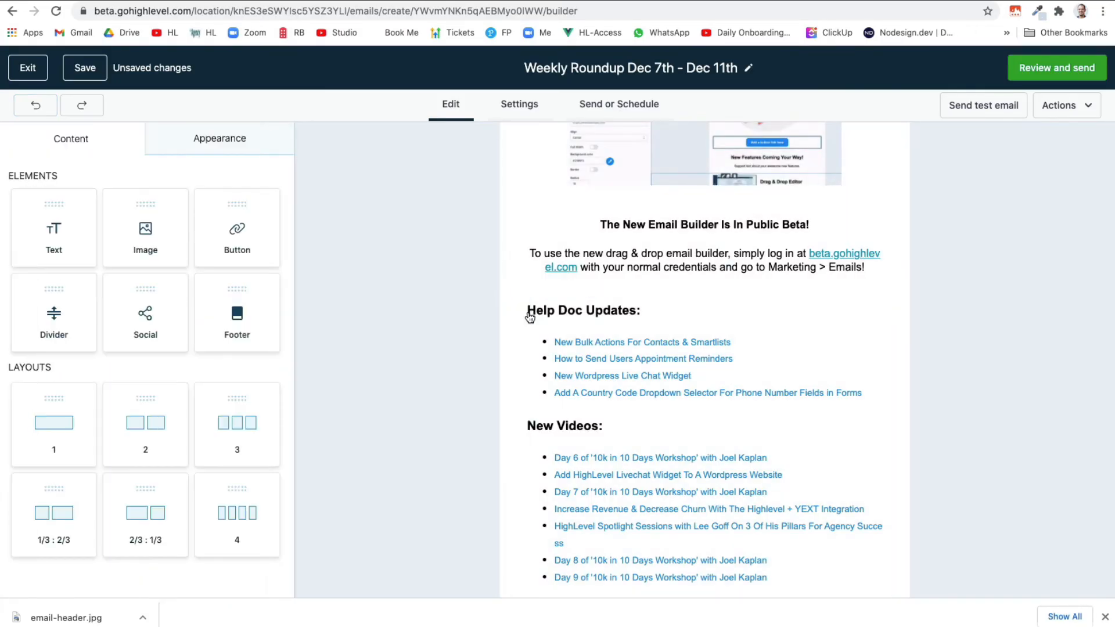
pyautogui.click(635, 315)
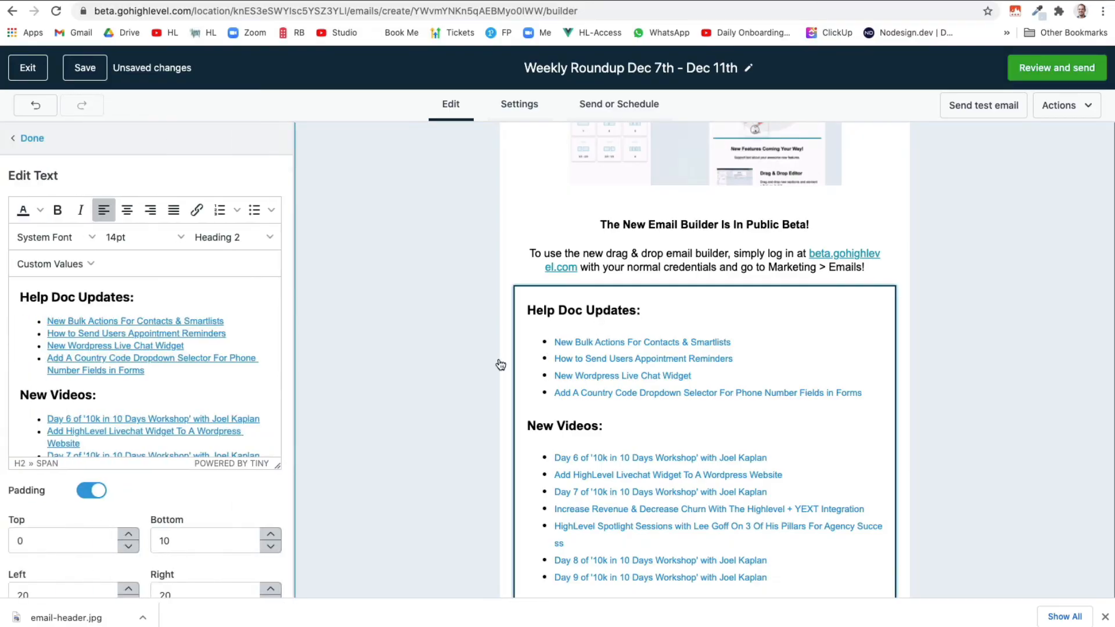
pyautogui.scroll(-5, 495, 392)
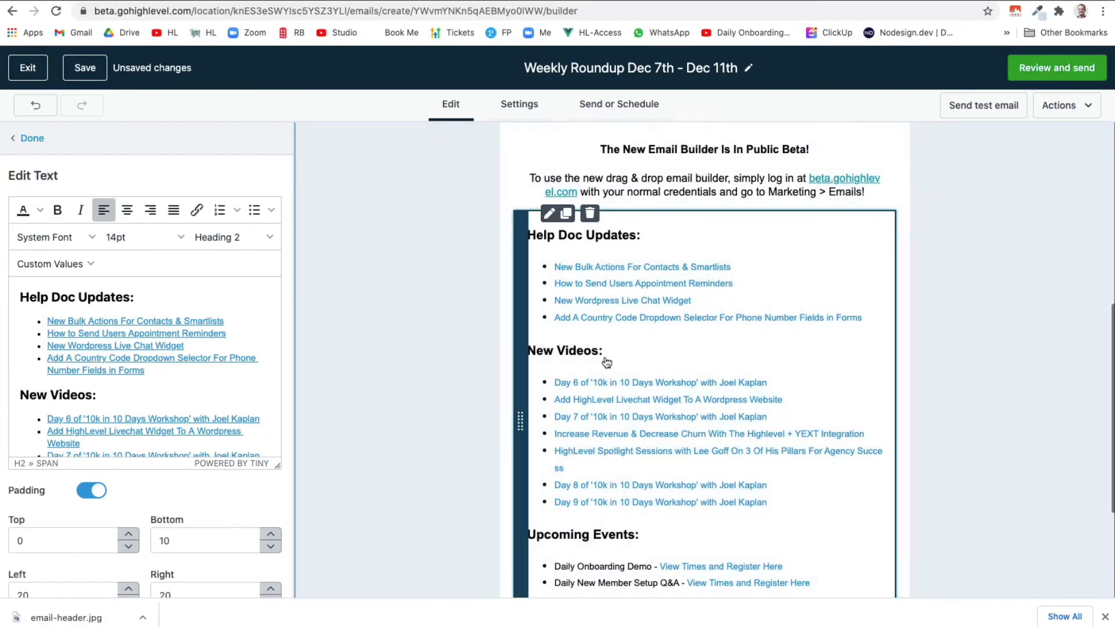
pyautogui.scroll(3, 613, 359)
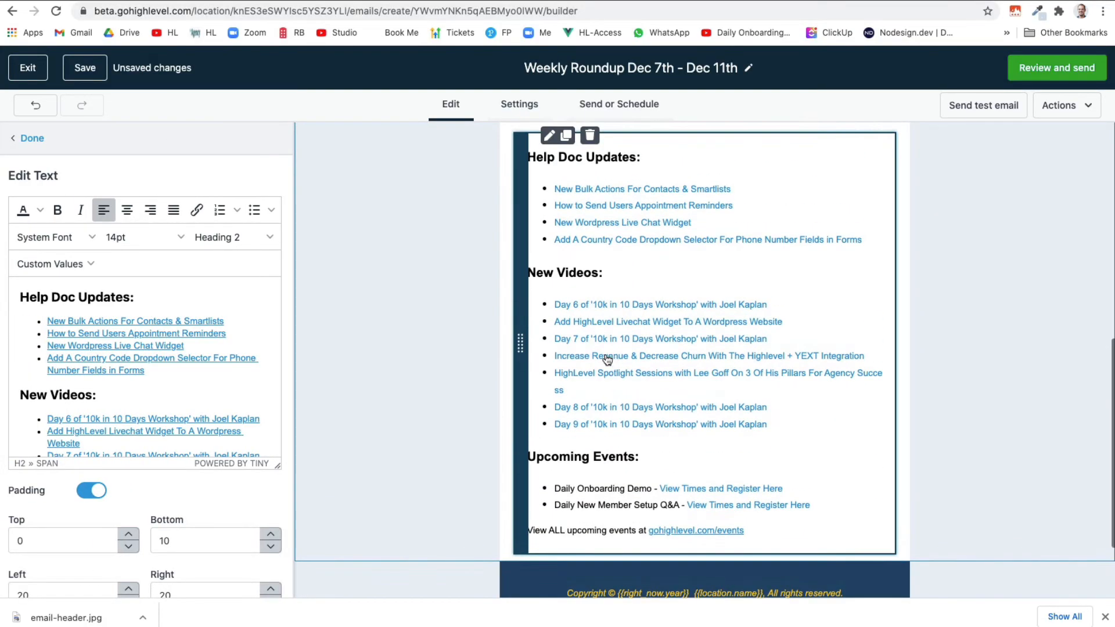
pyautogui.scroll(-1, 215, 479)
pyautogui.click(25, 575)
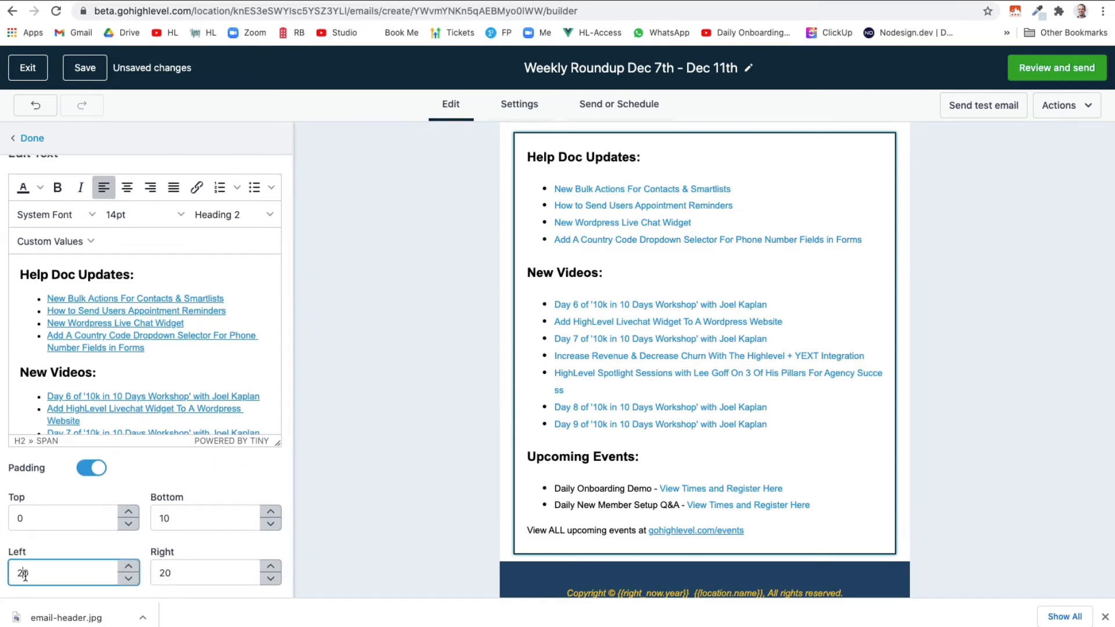
pyautogui.press('BackSpace')
pyautogui.write('4')
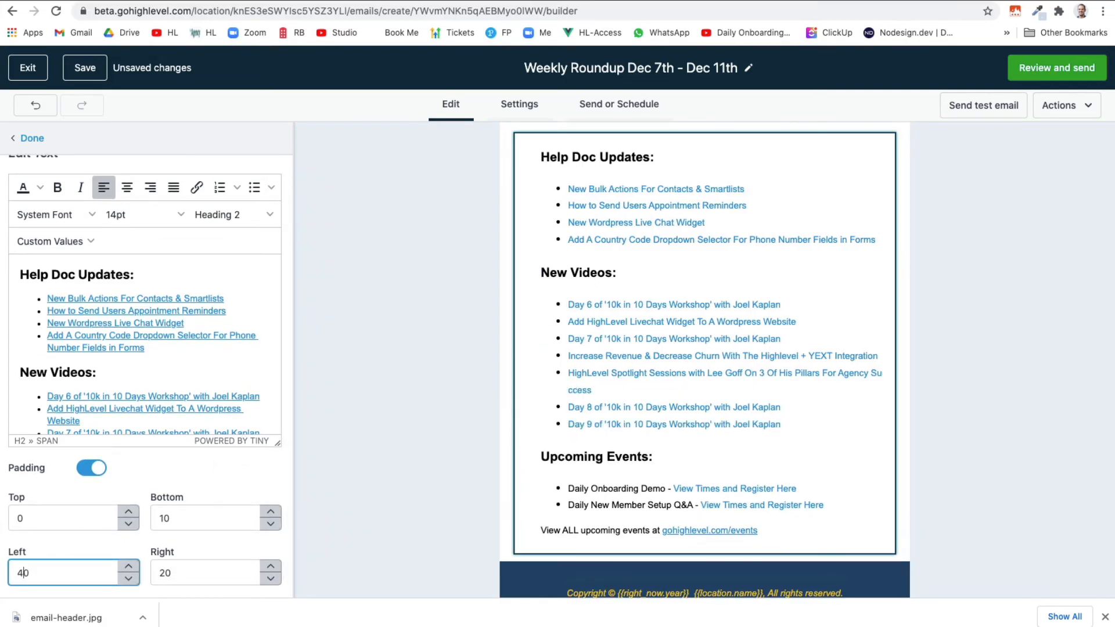
pyautogui.click(165, 574)
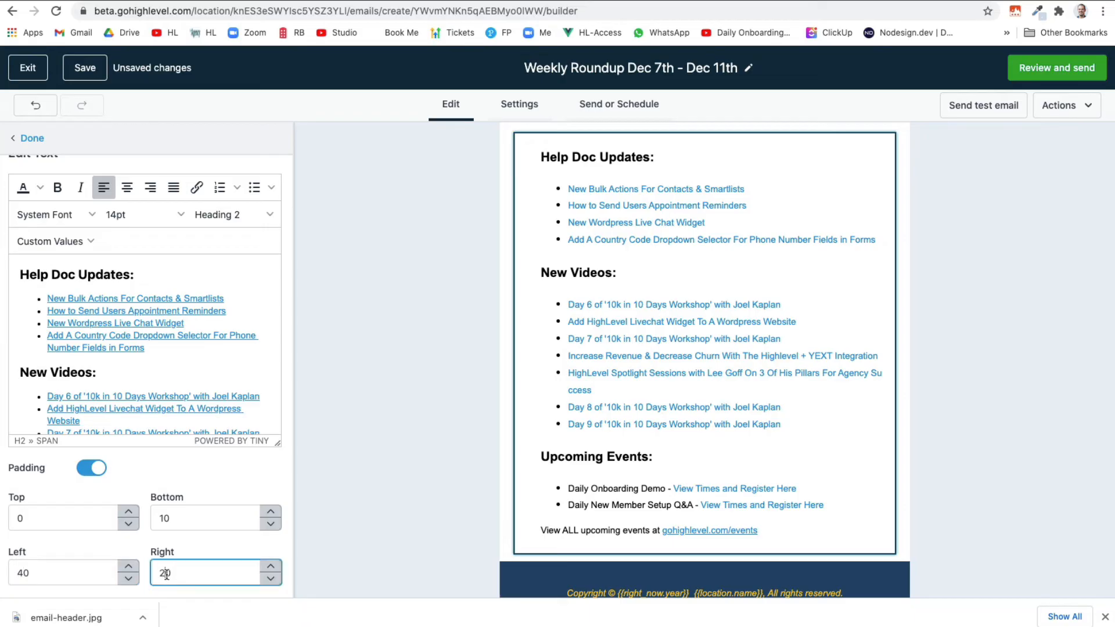
pyautogui.press('BackSpace')
pyautogui.write('4')
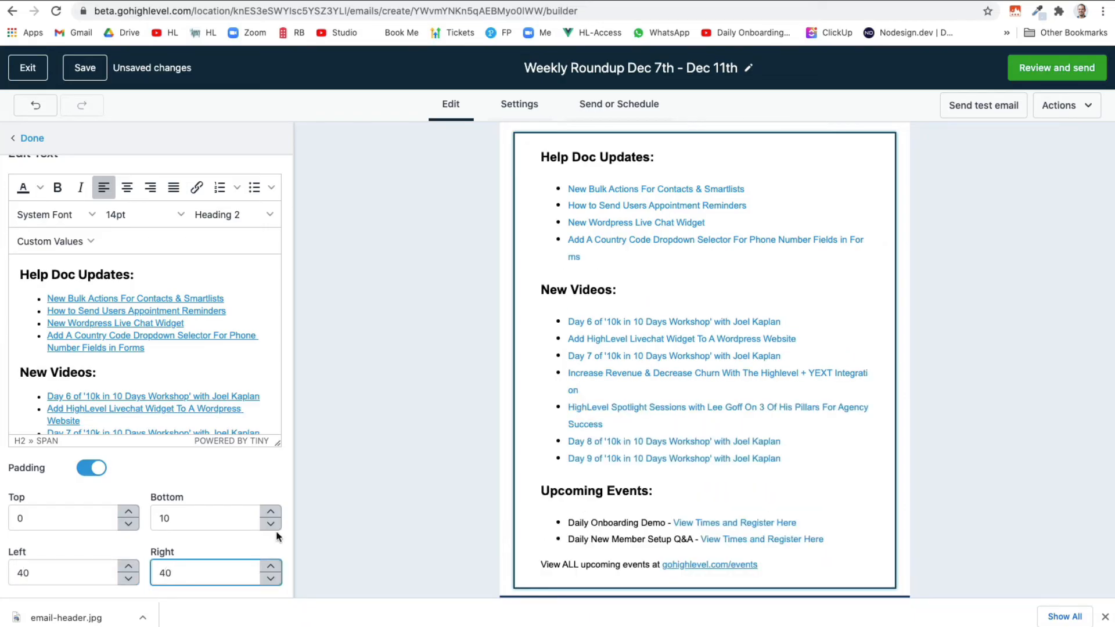
pyautogui.scroll(5, 528, 438)
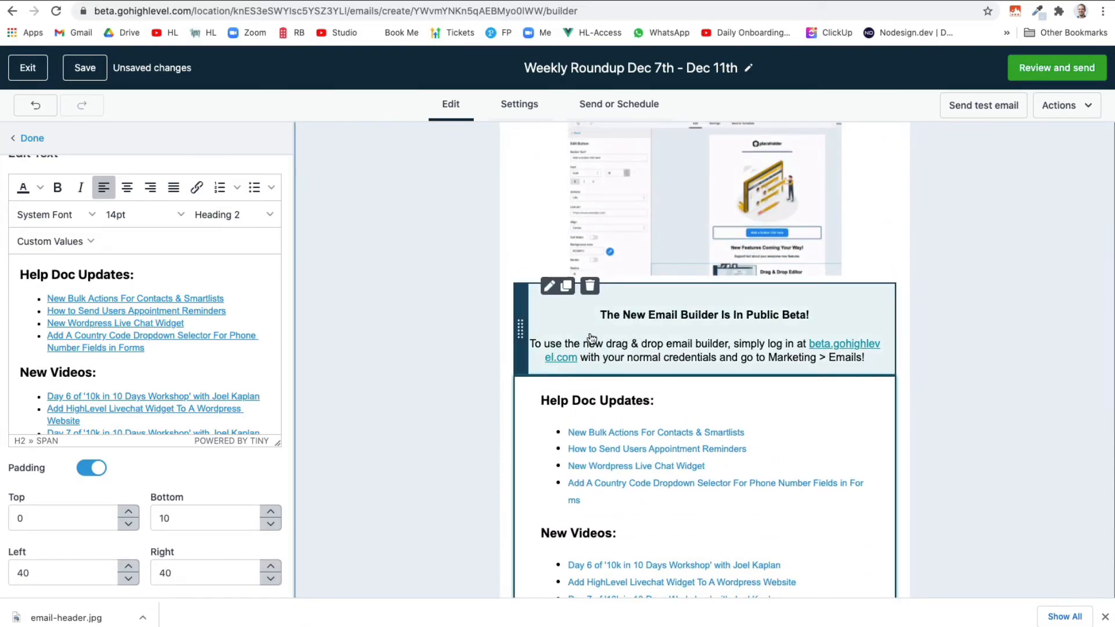
# Change the New Email Builder text block's left and right padding to 40
pyautogui.click(592, 338)
pyautogui.scroll(-1, 42, 542)
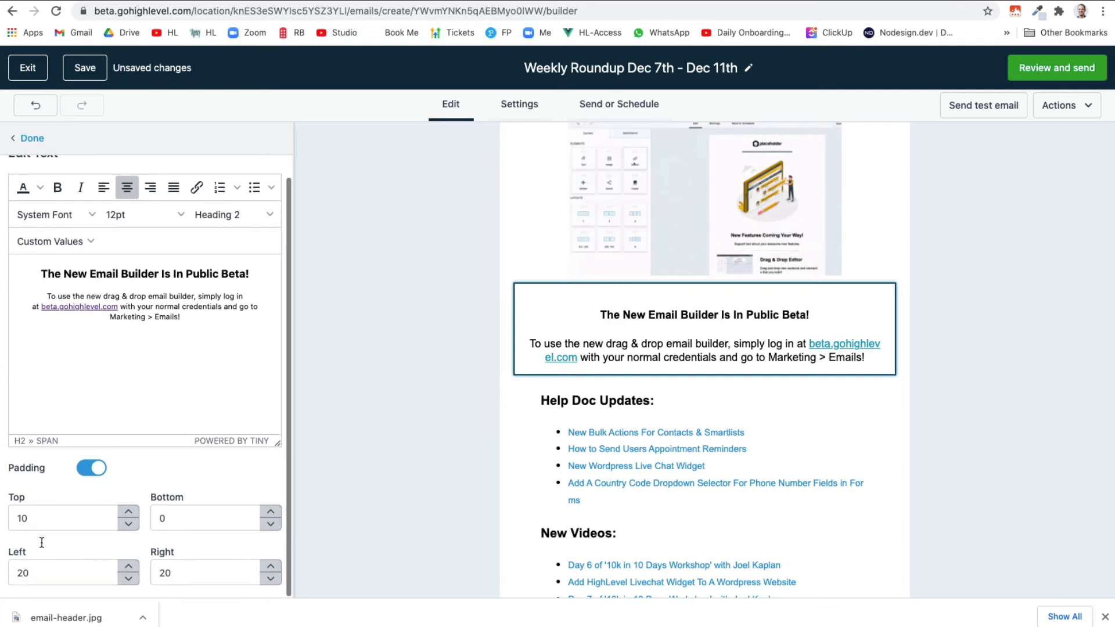
pyautogui.click(24, 571)
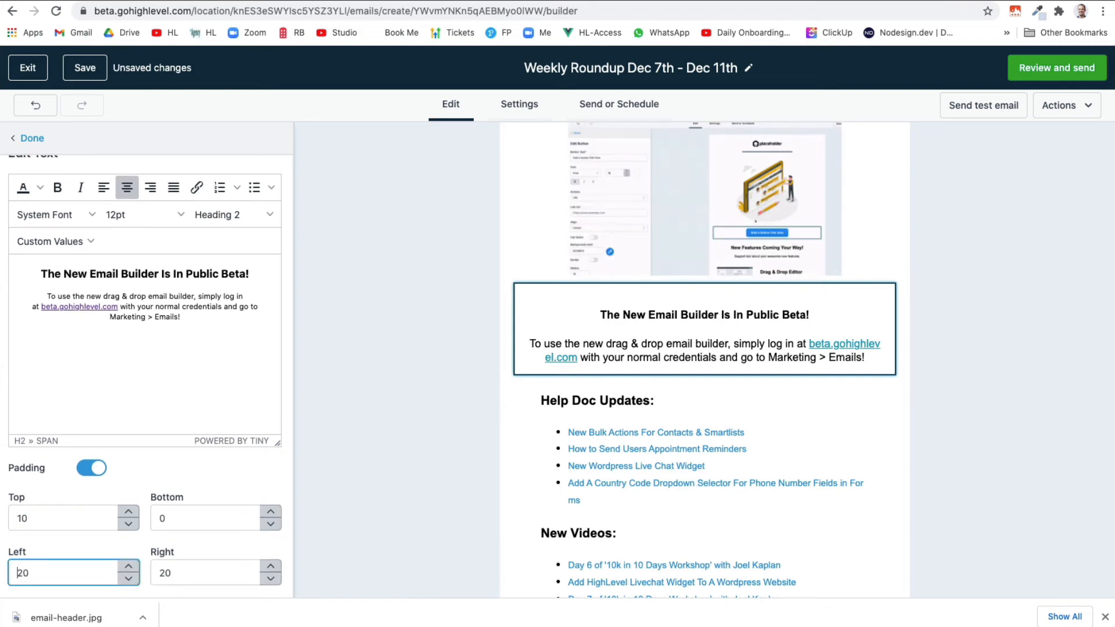
pyautogui.write('4')
pyautogui.press('Delete')
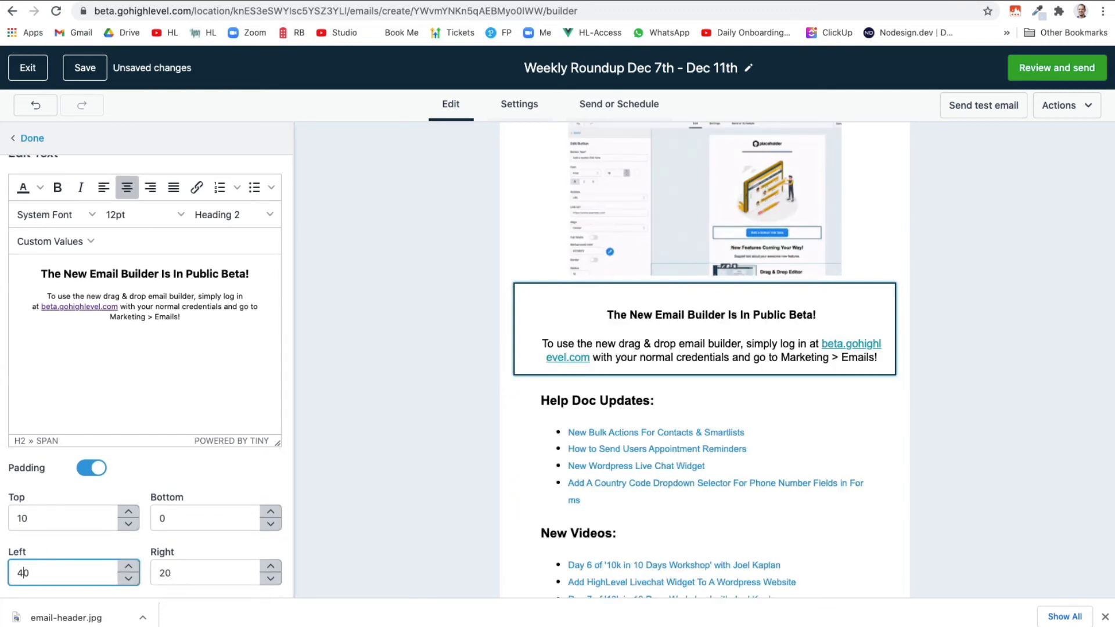
pyautogui.click(167, 572)
pyautogui.write('4')
pyautogui.press('Delete')
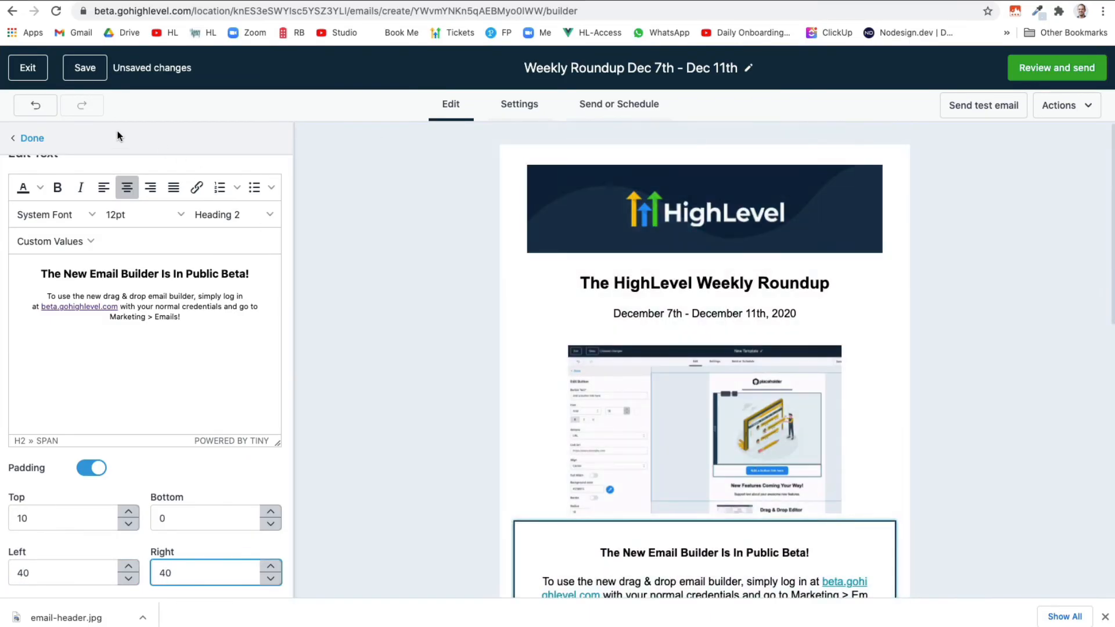
# Save the template and fill in the sender address for a second test email
pyautogui.click(70, 74)
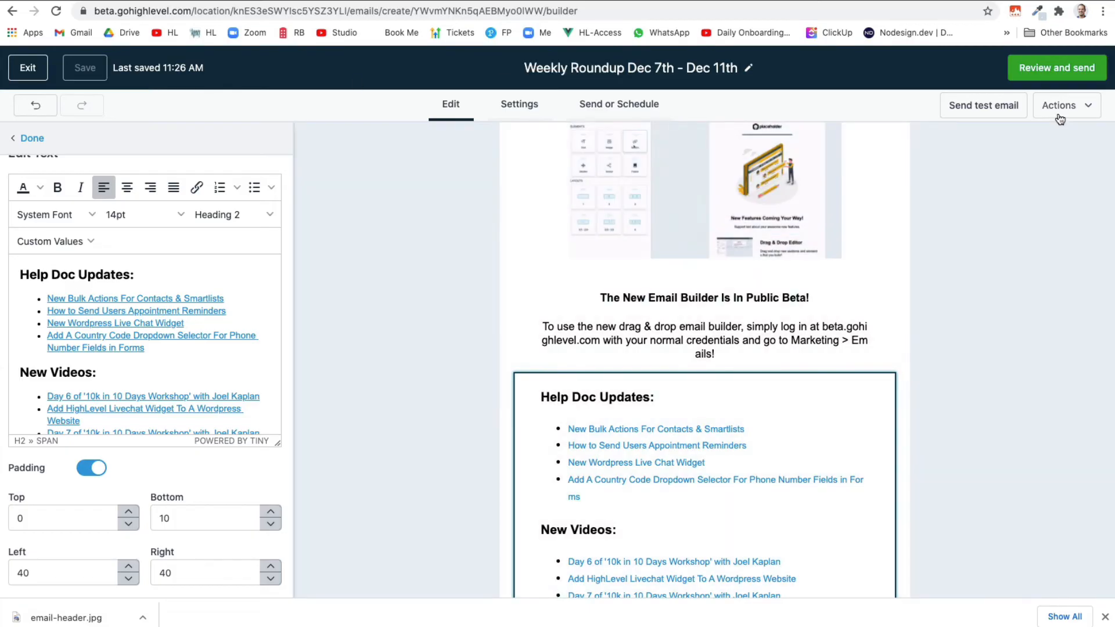
pyautogui.click(1061, 117)
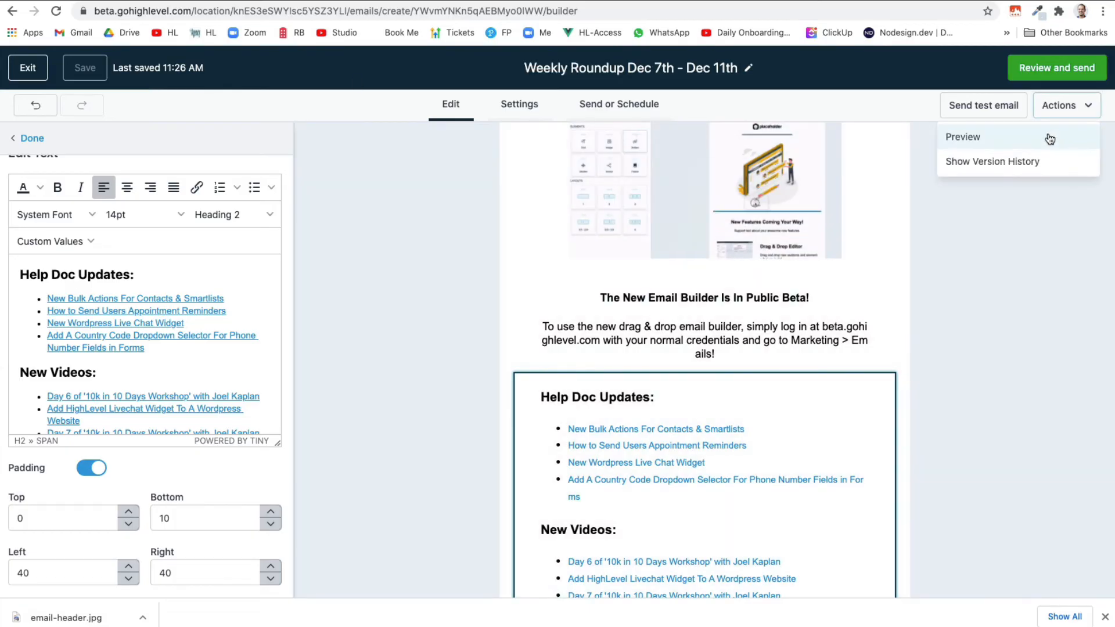
pyautogui.click(1003, 104)
pyautogui.click(922, 143)
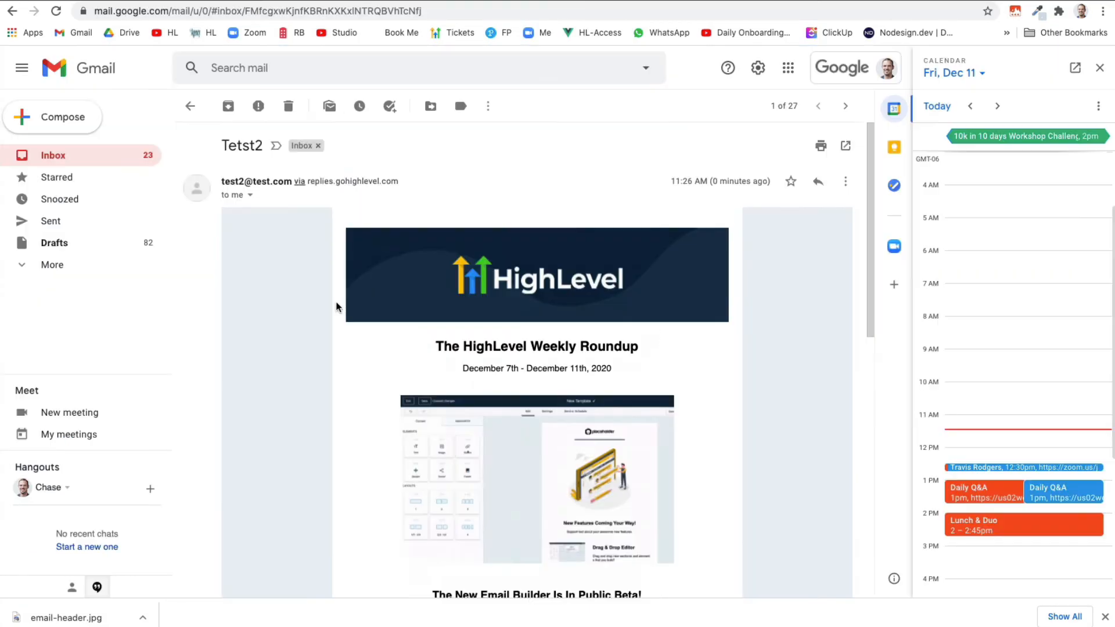
pyautogui.scroll(-10, 338, 306)
pyautogui.scroll(1, 338, 306)
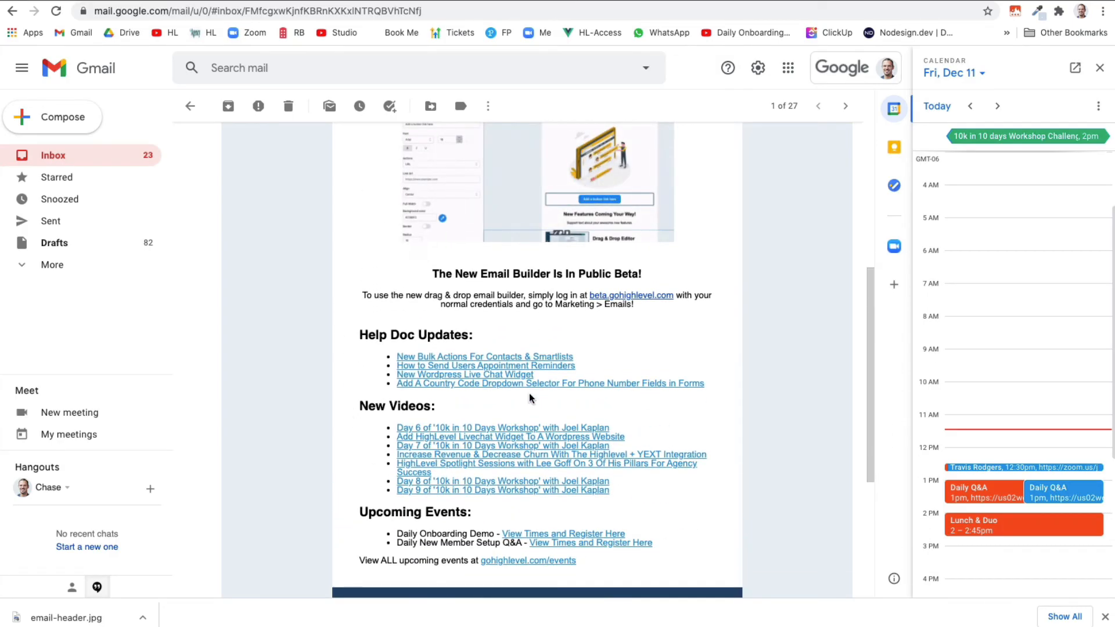
pyautogui.scroll(6, 529, 393)
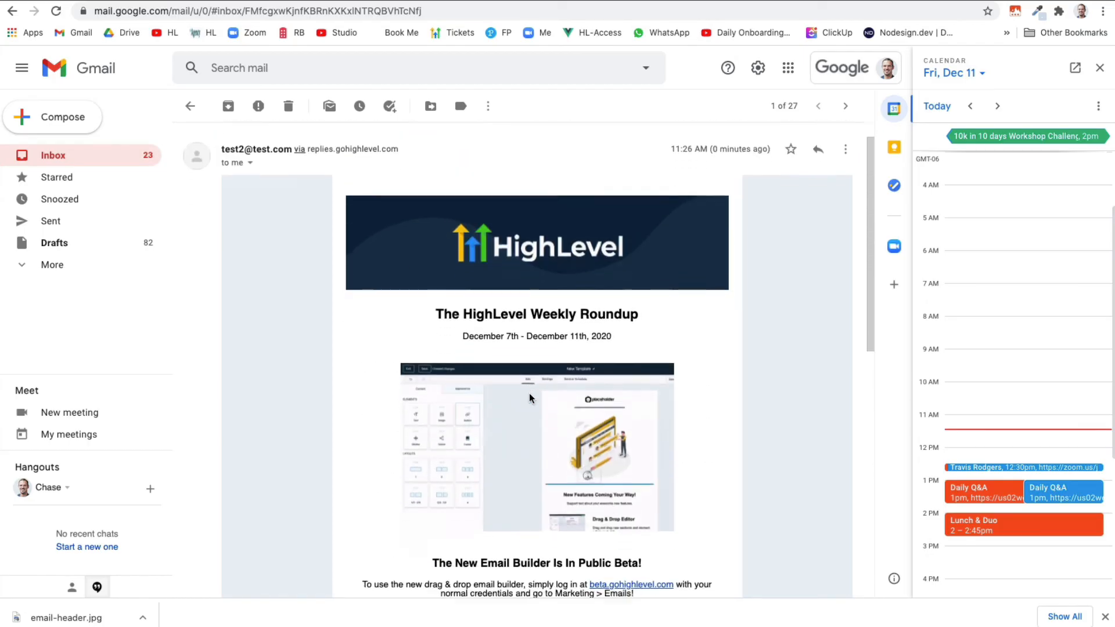
pyautogui.scroll(-4, 528, 393)
pyautogui.scroll(5, 727, 221)
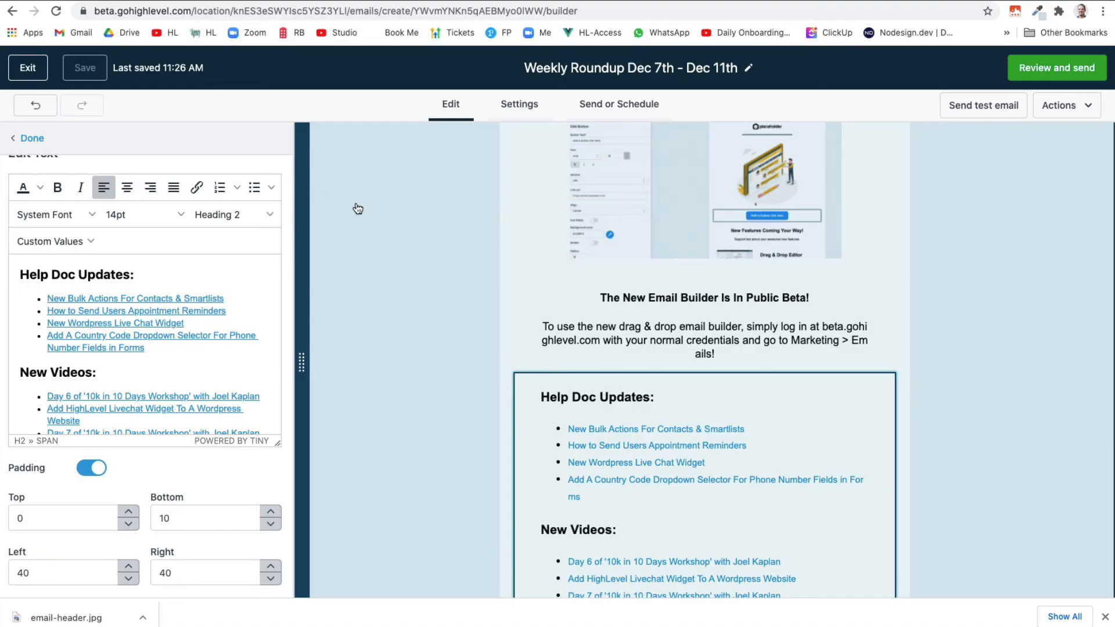
# Finish editing the text block and review the email's Appearance text style settings
pyautogui.scroll(5, 373, 219)
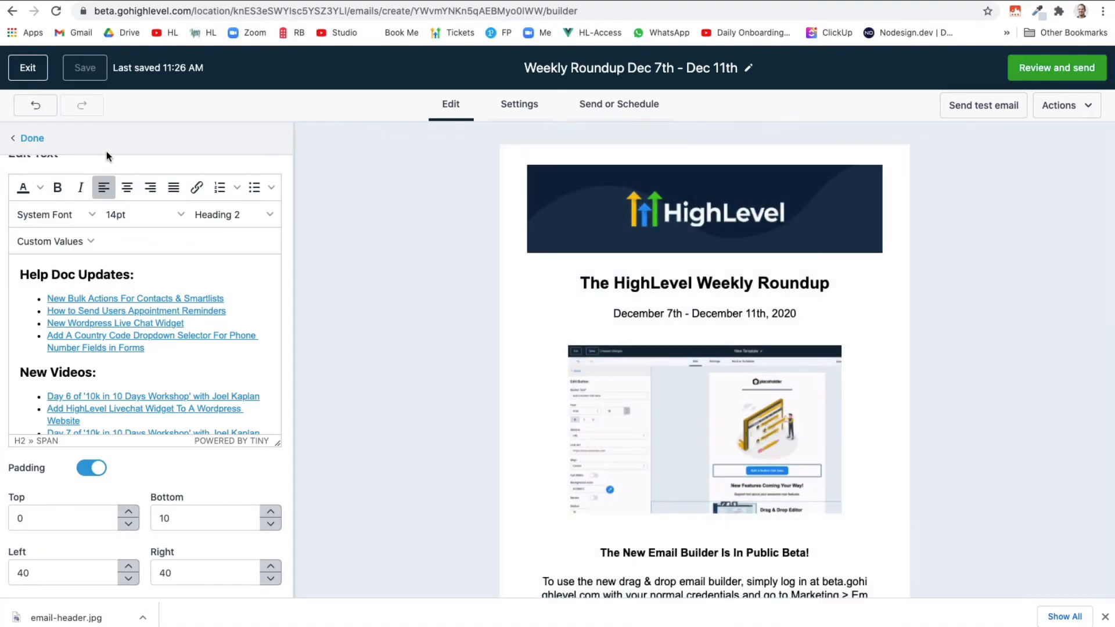
pyautogui.click(29, 140)
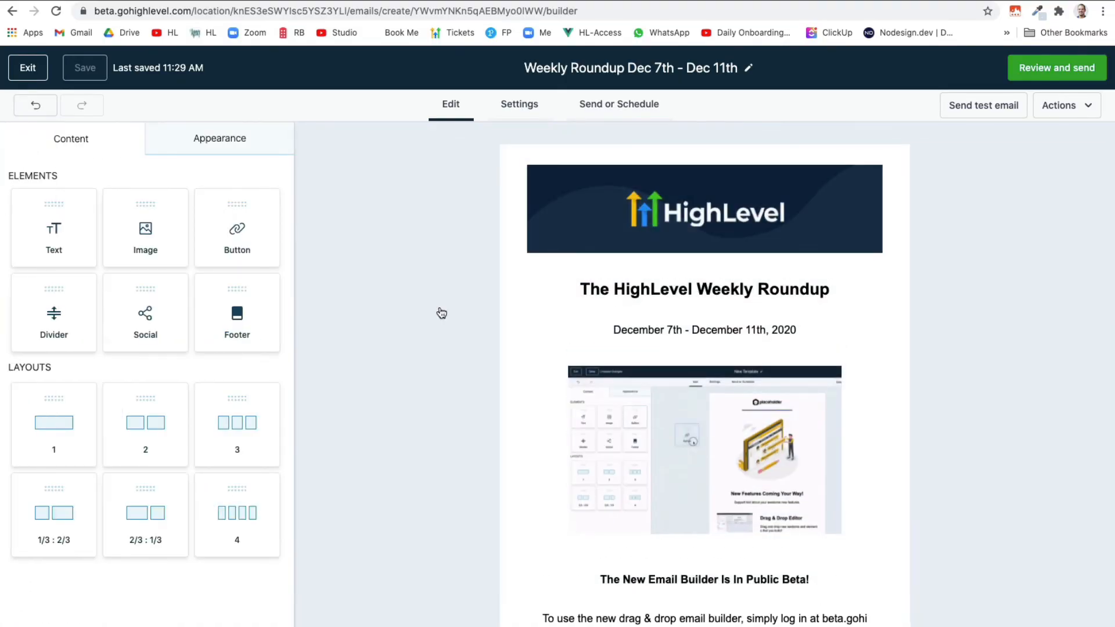
pyautogui.click(238, 159)
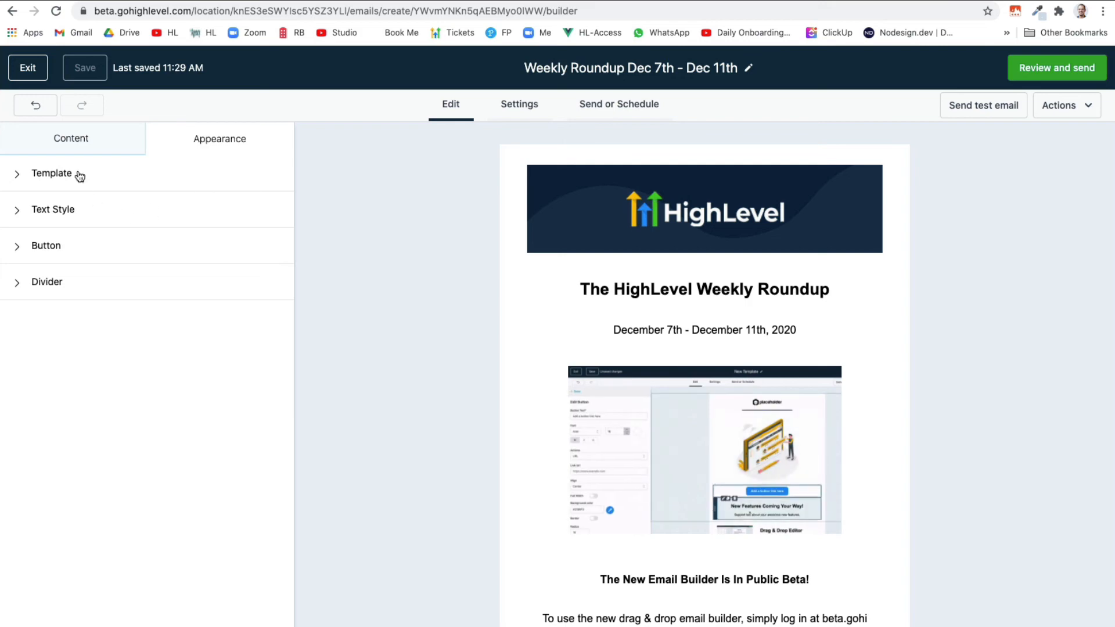
pyautogui.scroll(-7, 561, 407)
pyautogui.scroll(2, 578, 314)
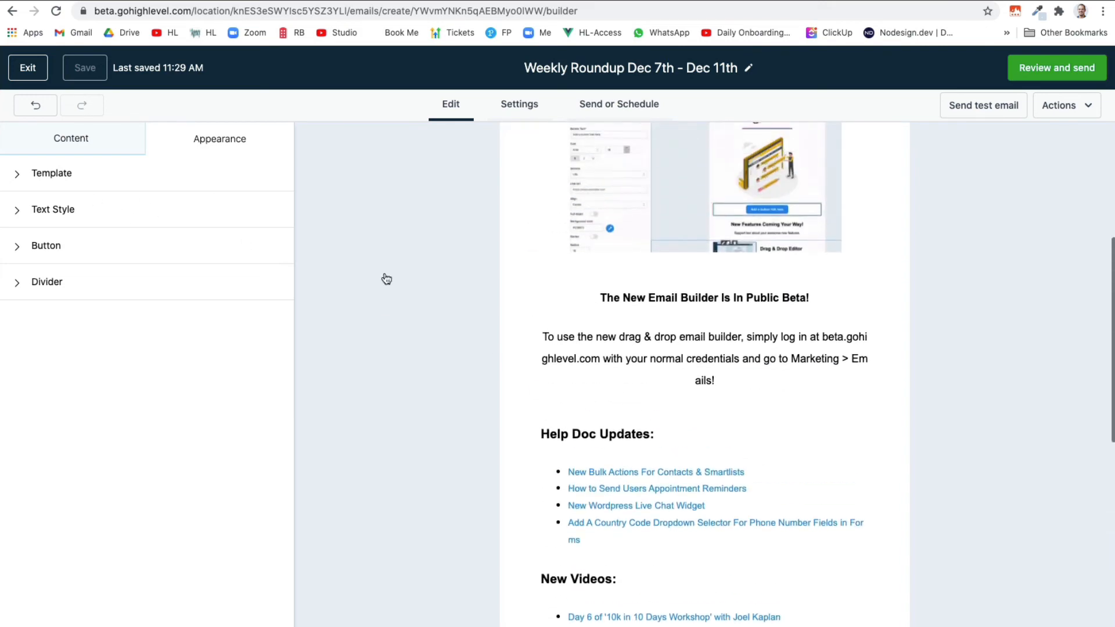
pyautogui.click(83, 210)
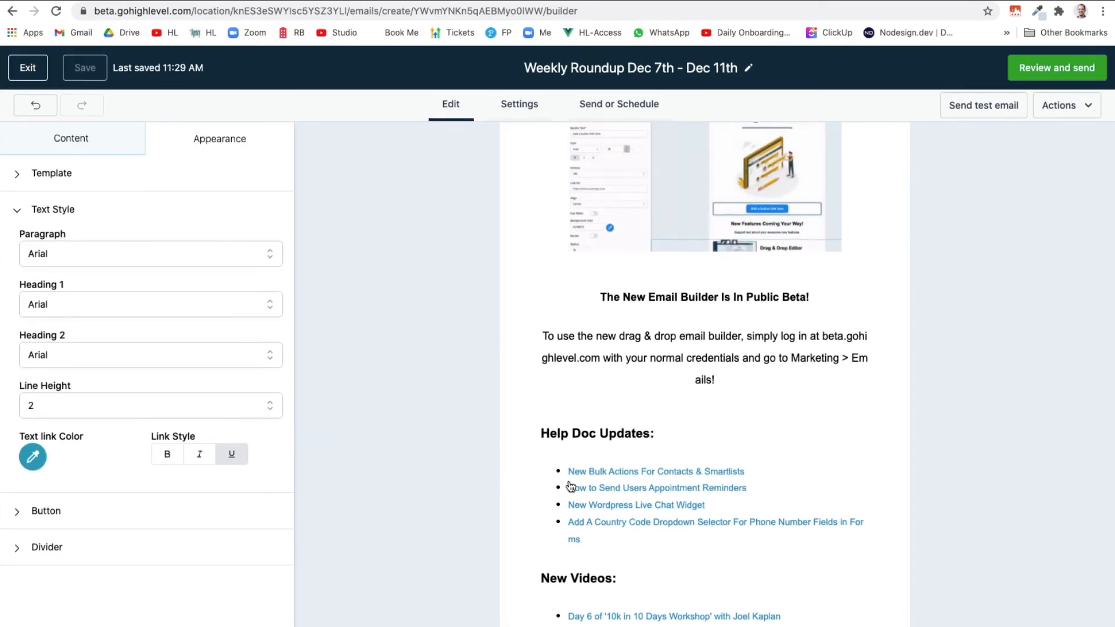
pyautogui.scroll(-3, 593, 534)
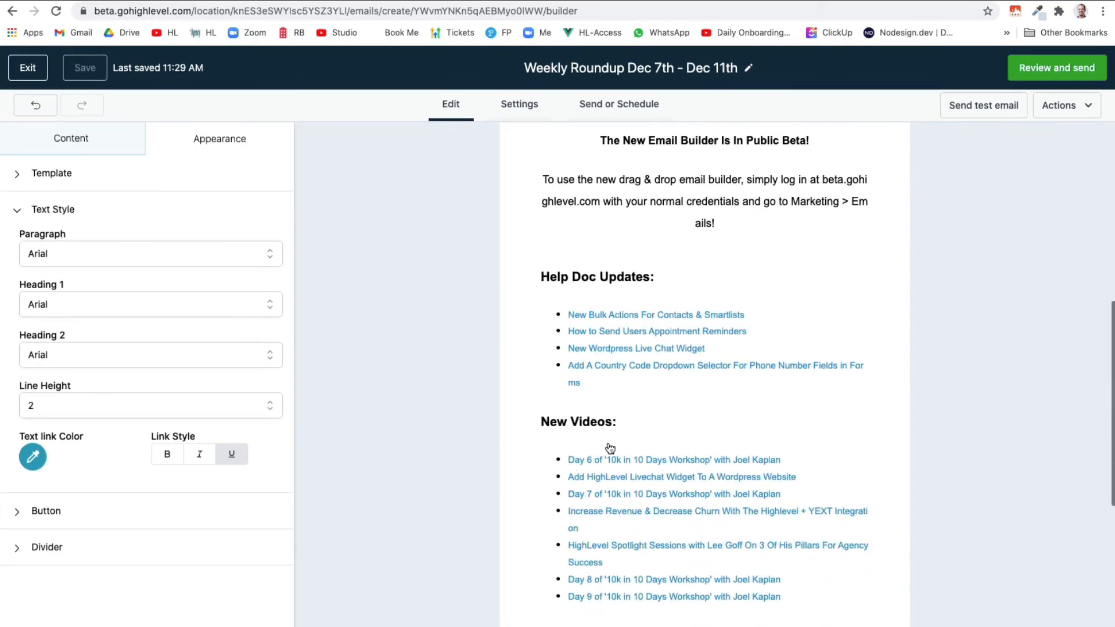
# Preview the whole Weekly Roundup email, then go back to the builder
pyautogui.click(1061, 106)
pyautogui.click(1027, 142)
pyautogui.scroll(-7, 575, 442)
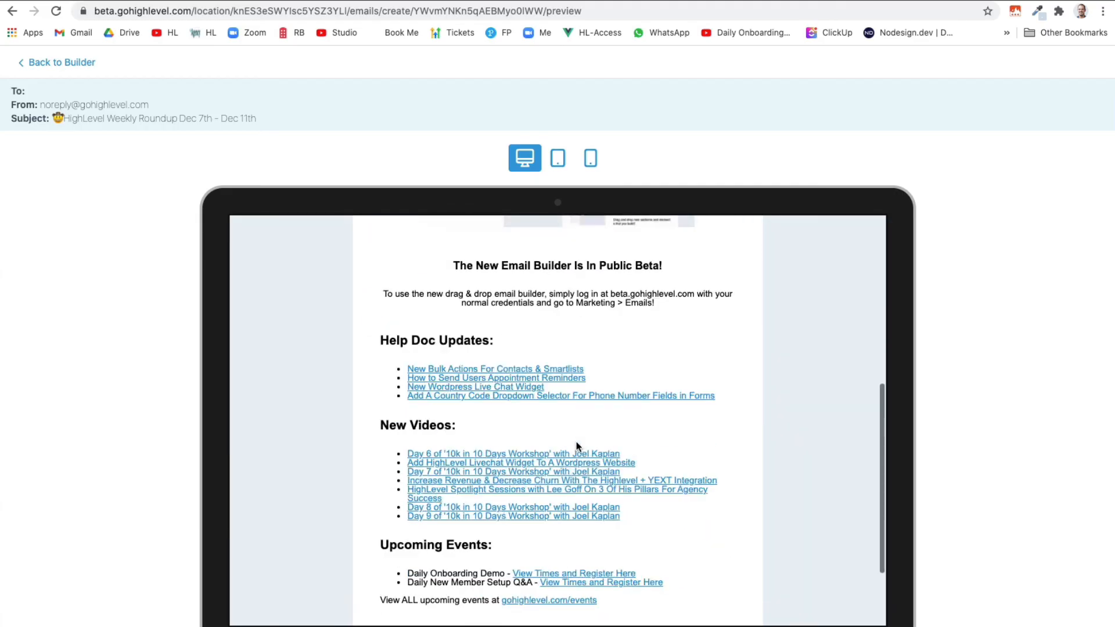
pyautogui.scroll(7, 575, 443)
pyautogui.click(63, 63)
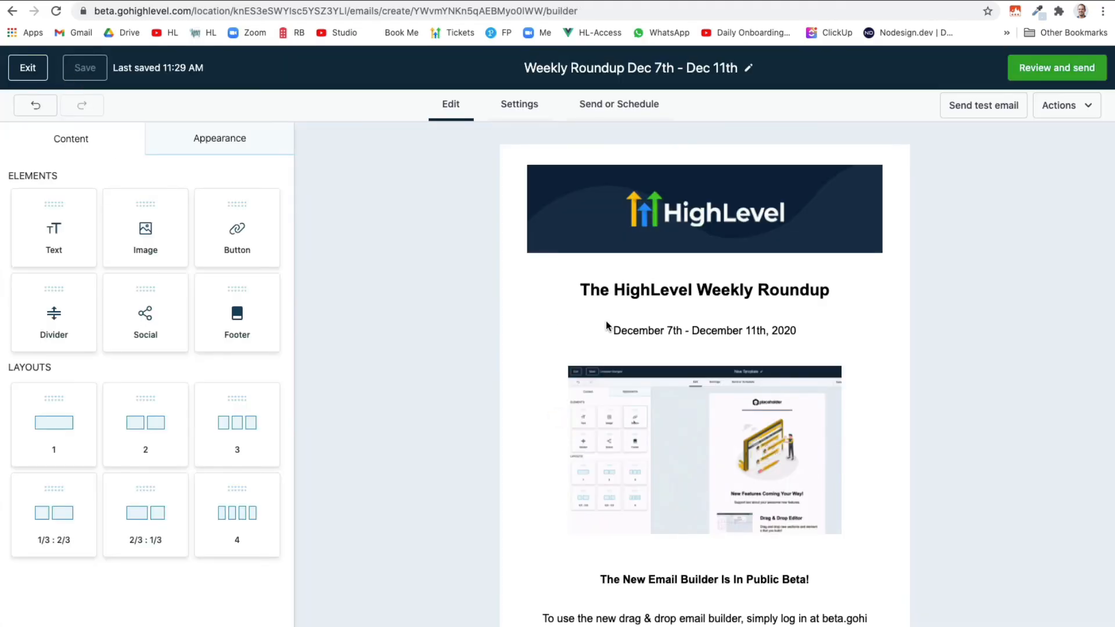
pyautogui.scroll(-4, 606, 326)
pyautogui.scroll(4, 606, 356)
pyautogui.click(618, 114)
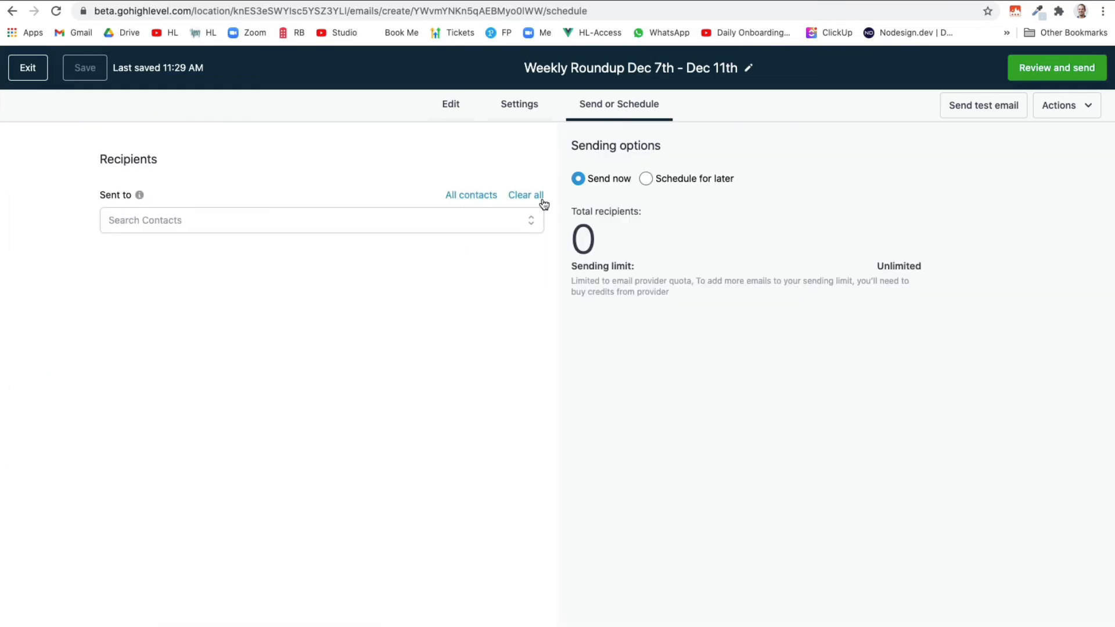
pyautogui.click(646, 180)
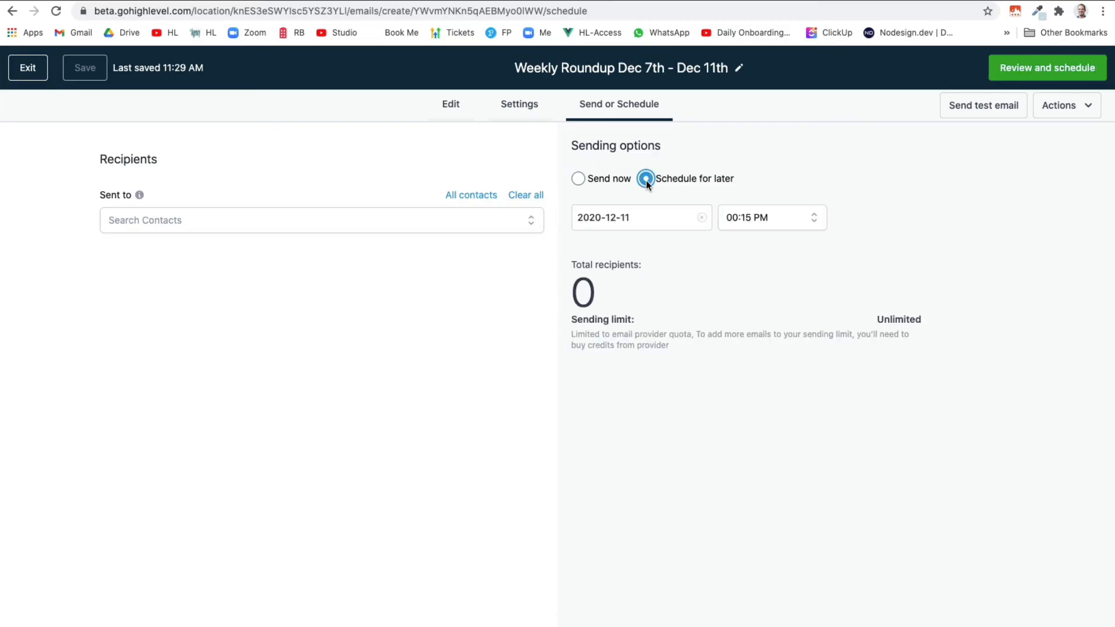
pyautogui.click(581, 179)
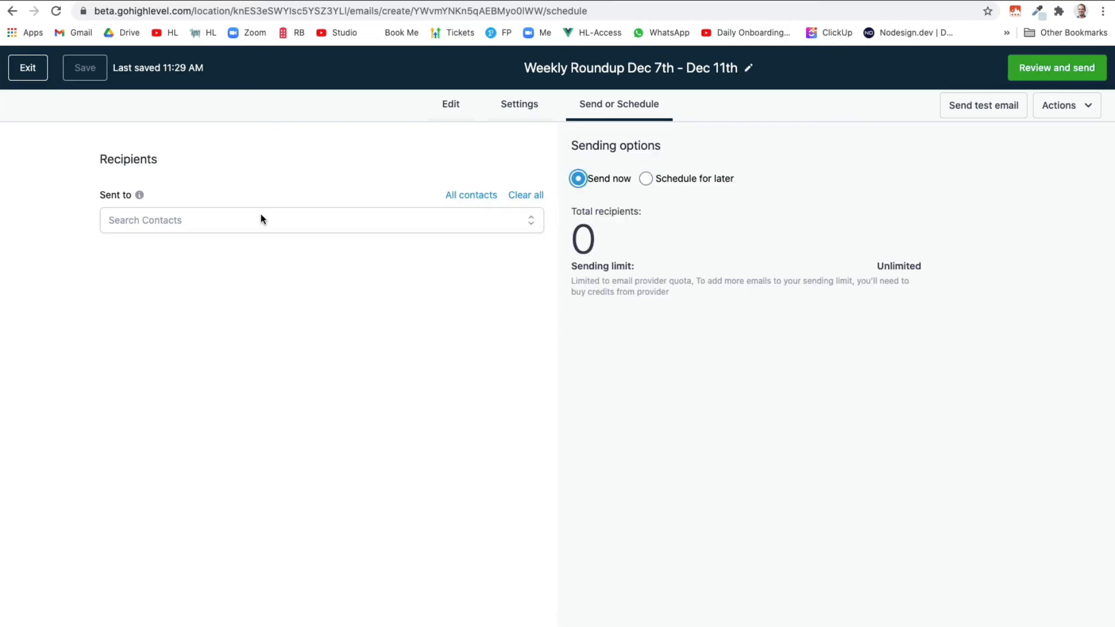
pyautogui.click(456, 195)
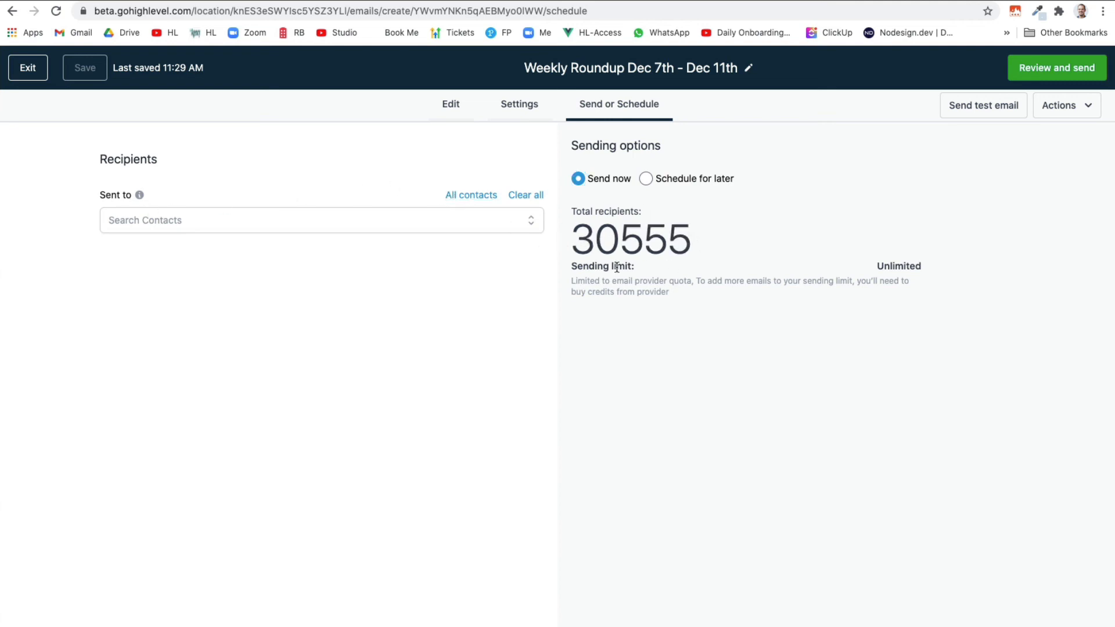
pyautogui.click(526, 196)
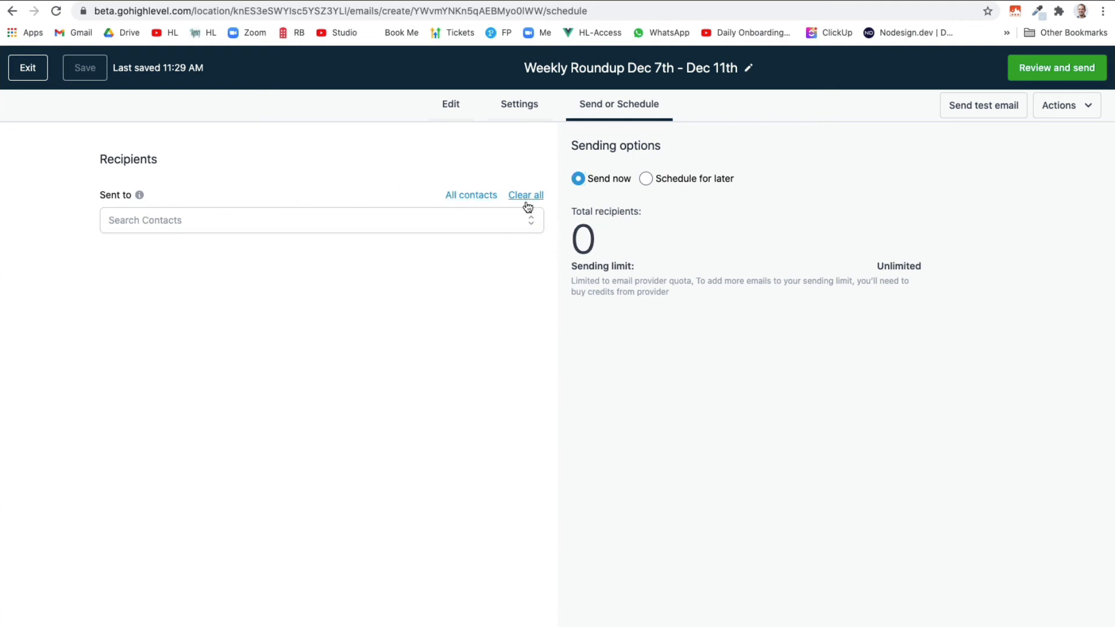
pyautogui.click(312, 220)
pyautogui.click(241, 259)
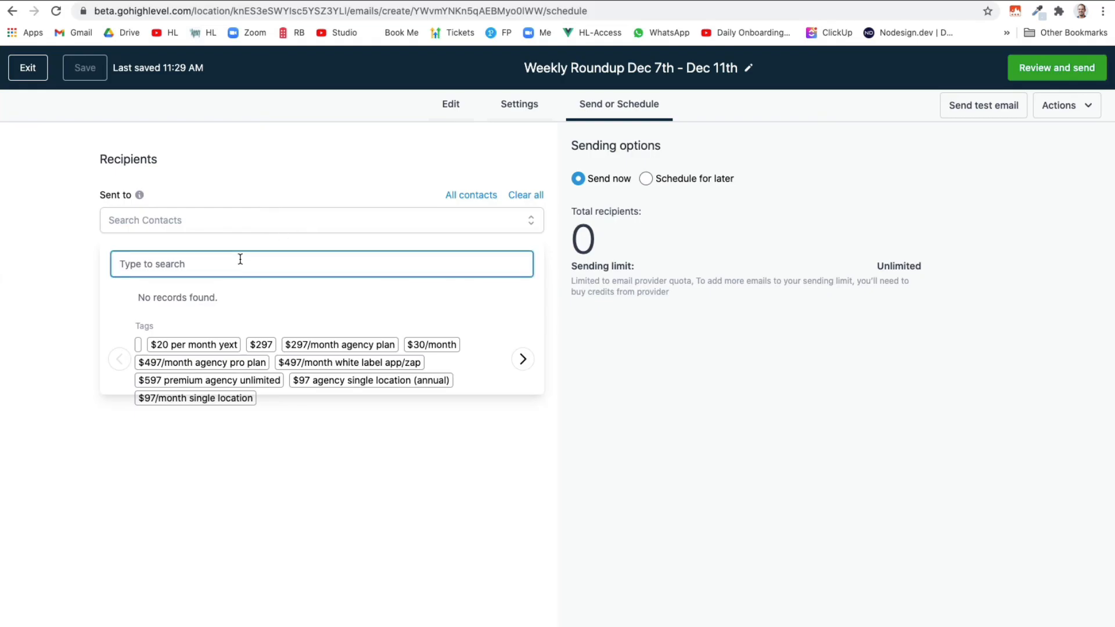
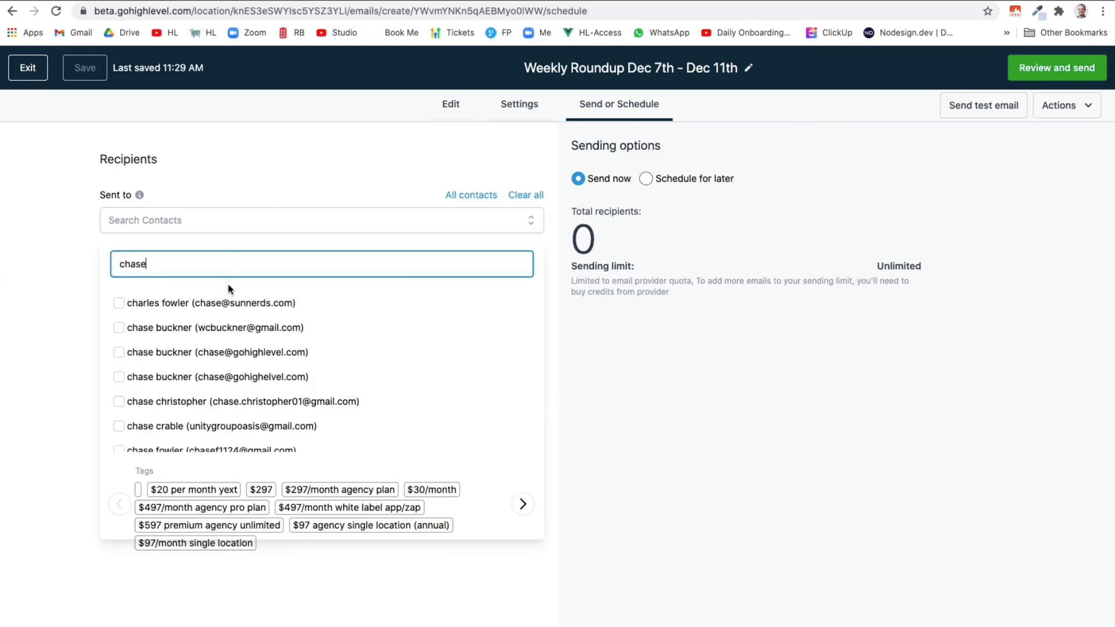
pyautogui.click(119, 327)
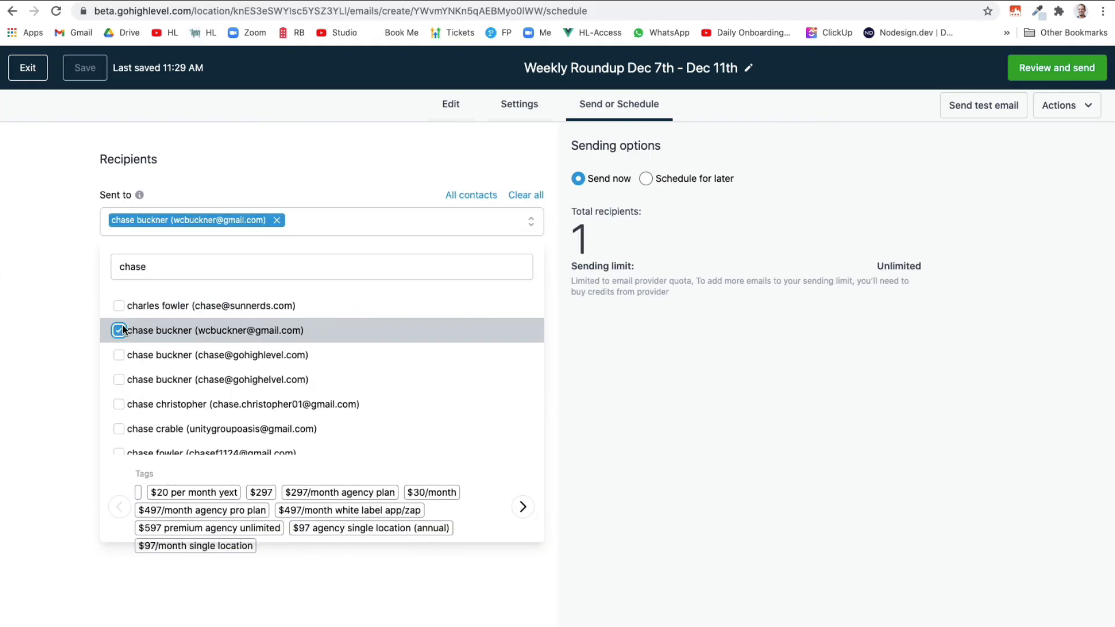
pyautogui.click(119, 401)
pyautogui.rightClick(119, 437)
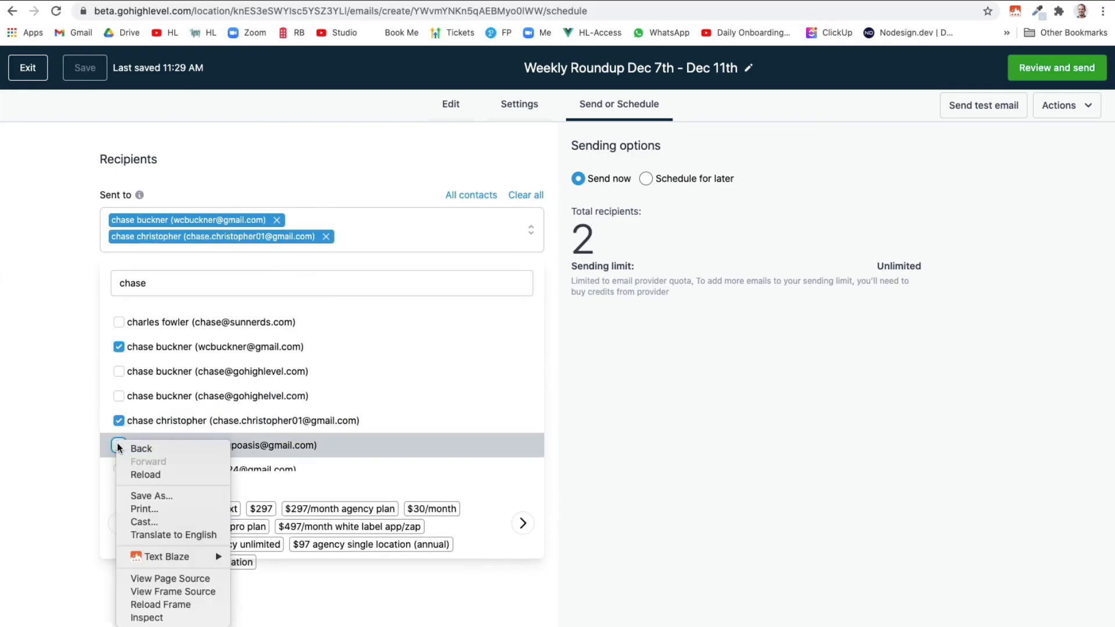
pyautogui.click(123, 396)
pyautogui.click(124, 397)
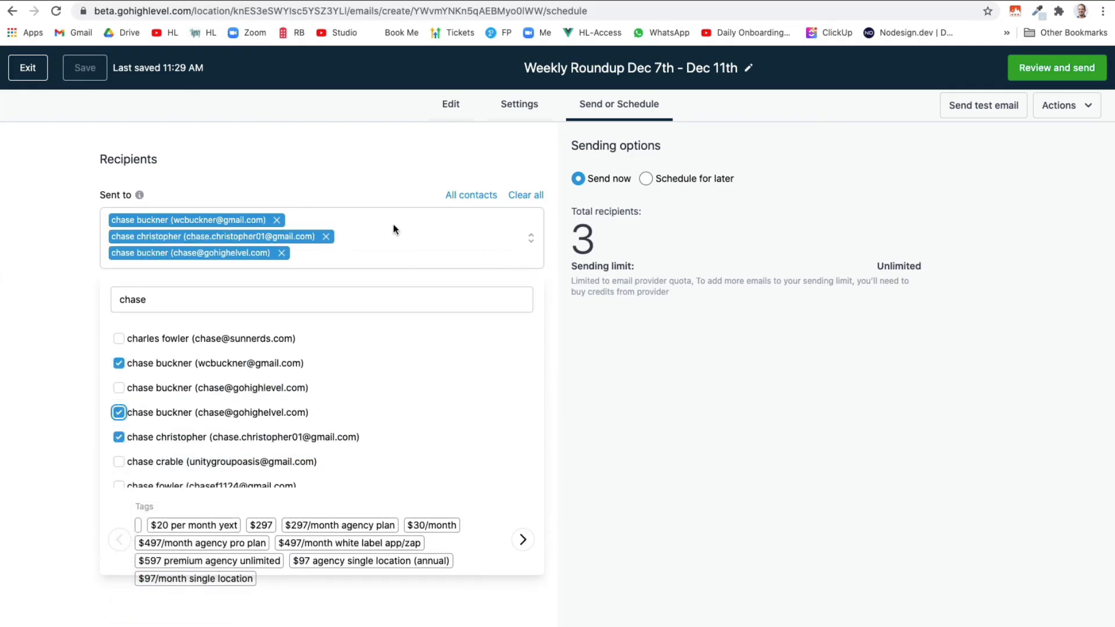
pyautogui.click(526, 197)
pyautogui.click(355, 221)
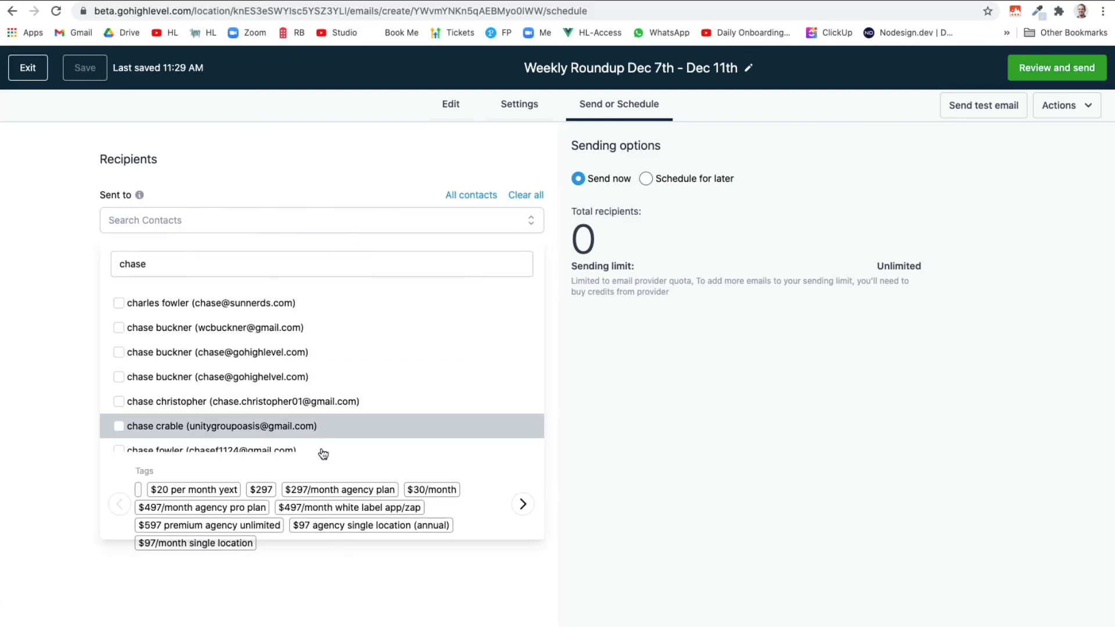
pyautogui.doubleClick(523, 504)
pyautogui.doubleClick(523, 504)
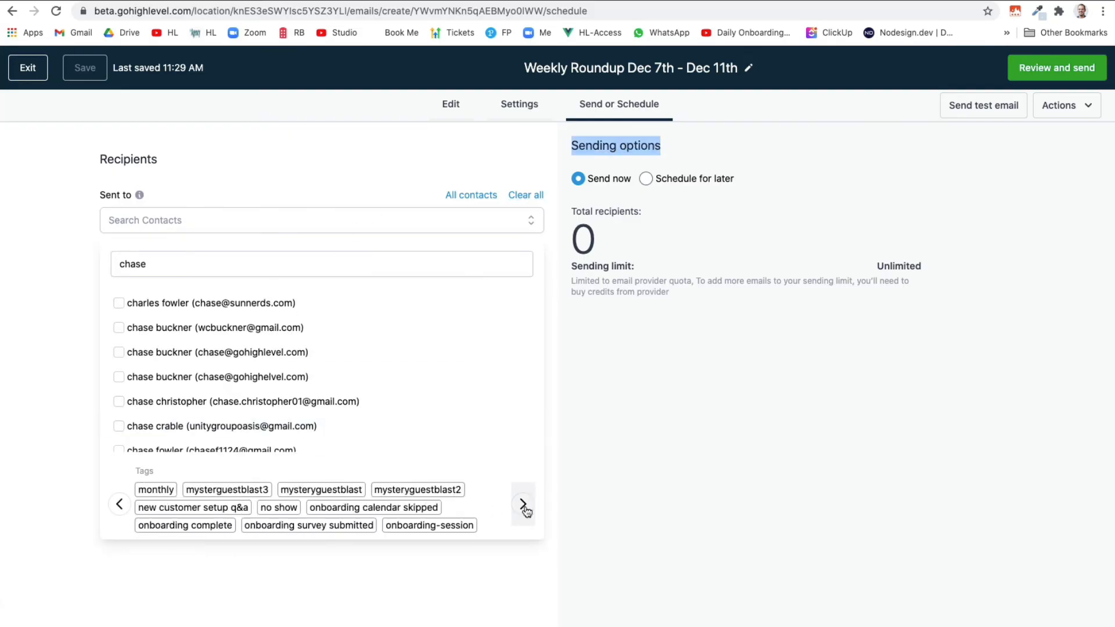
pyautogui.doubleClick(523, 504)
pyautogui.click(523, 505)
pyautogui.click(236, 490)
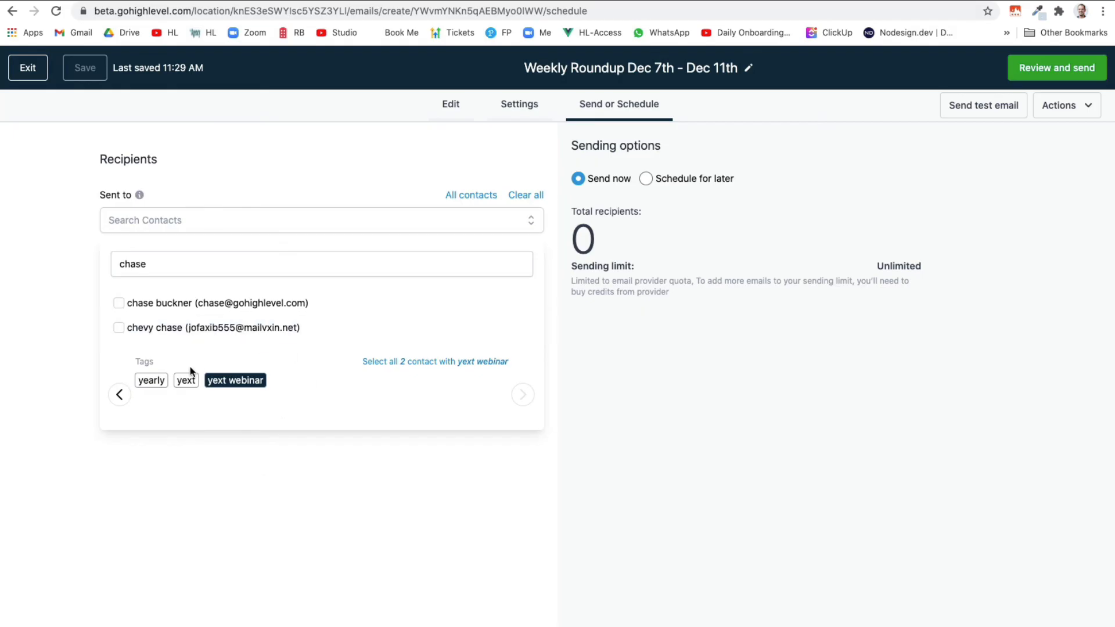
pyautogui.click(186, 382)
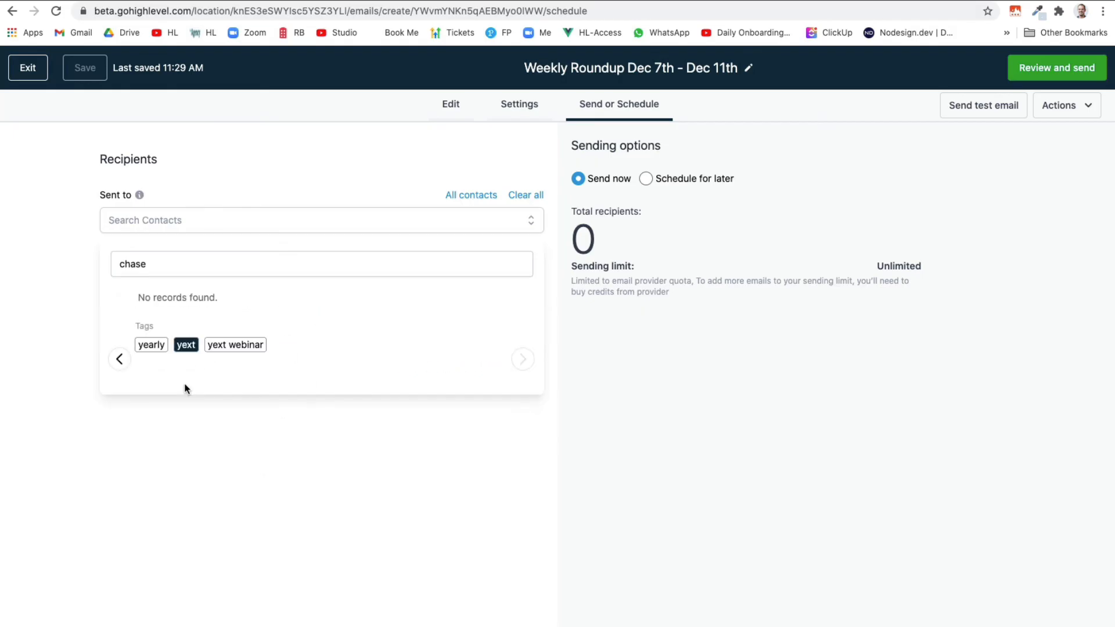
pyautogui.click(158, 346)
pyautogui.click(119, 360)
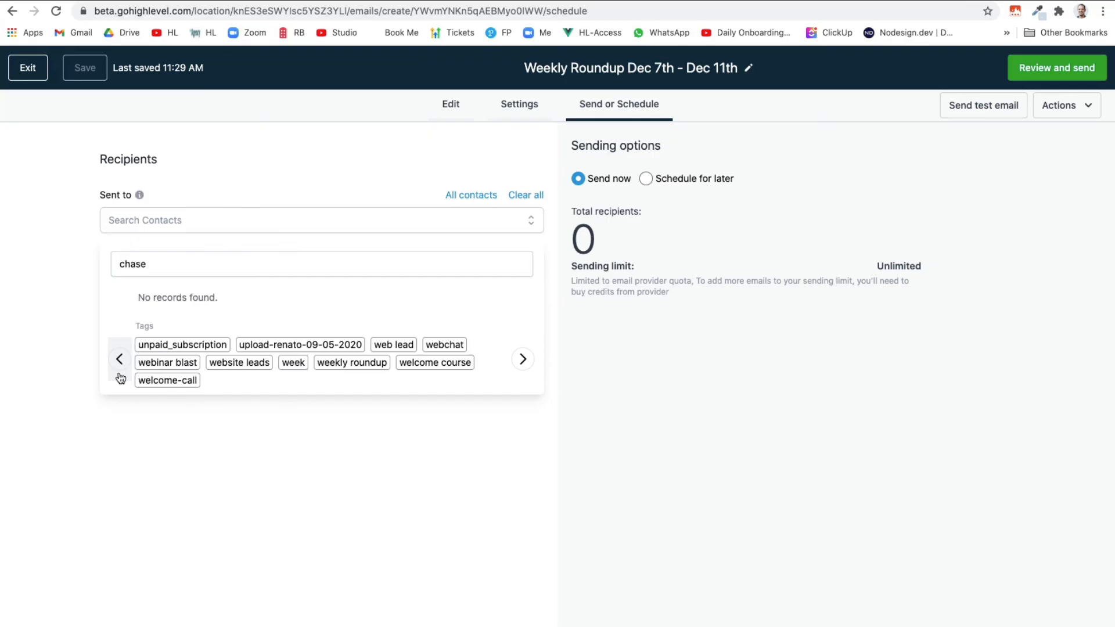
pyautogui.click(167, 364)
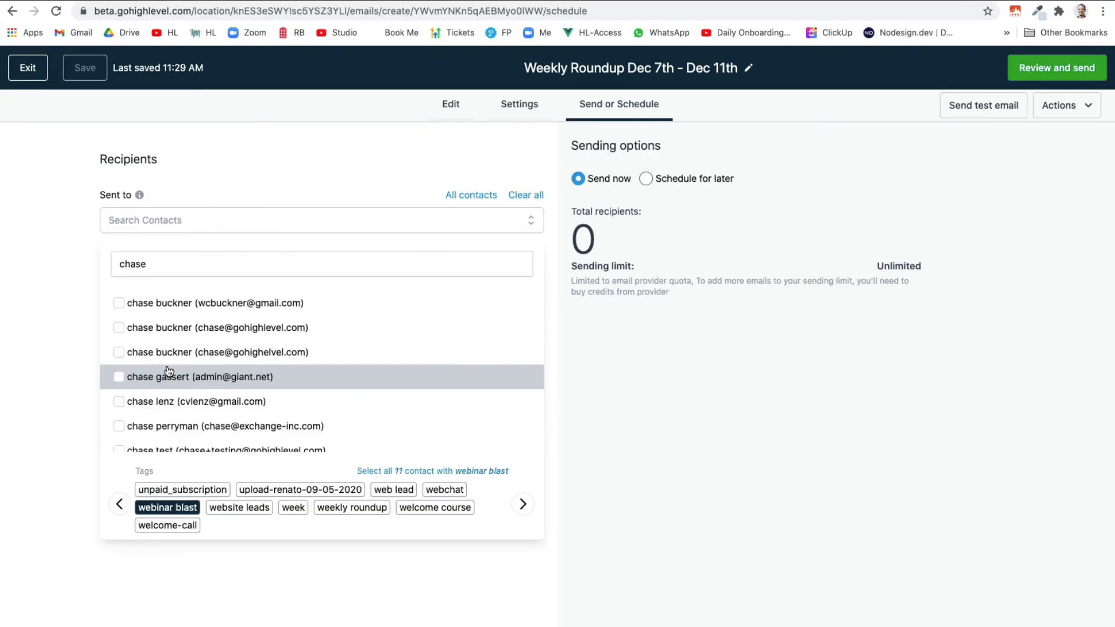
pyautogui.click(125, 305)
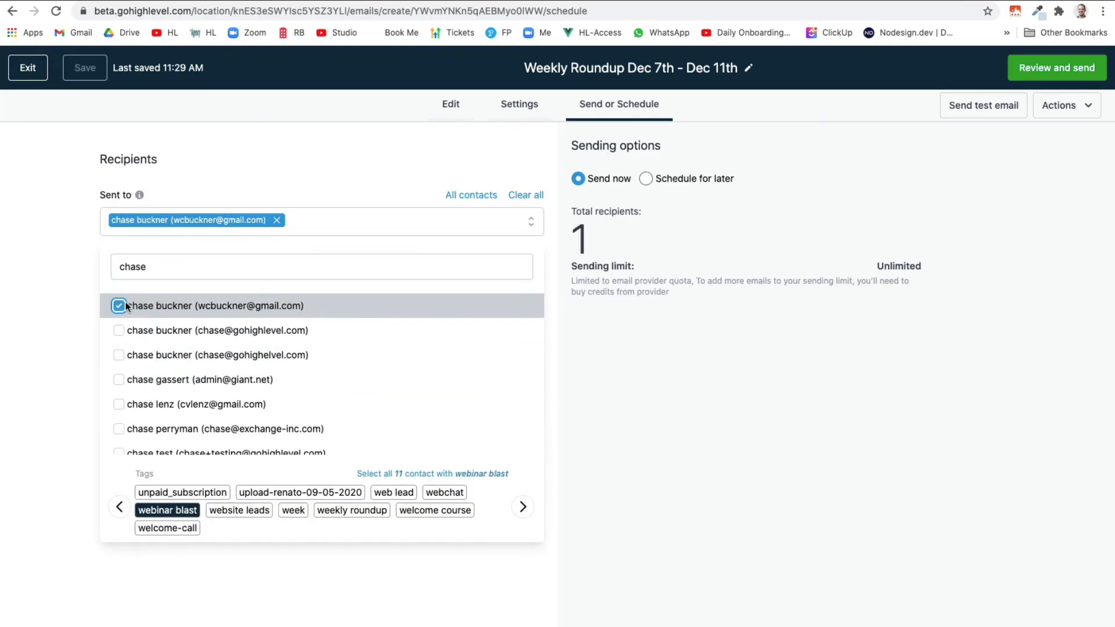
pyautogui.click(395, 474)
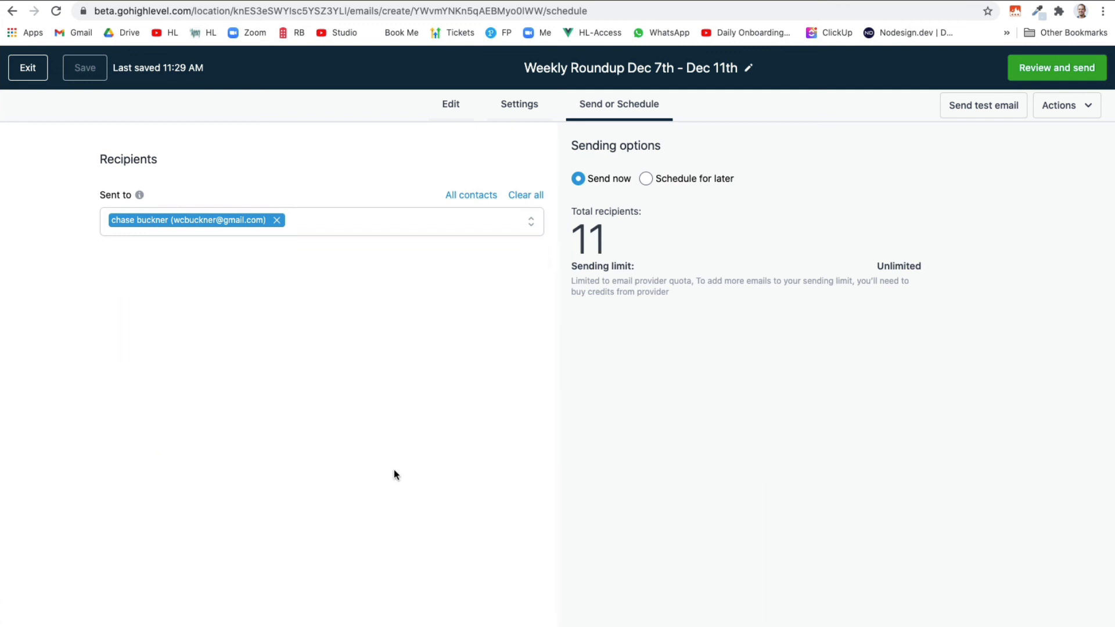
pyautogui.click(530, 201)
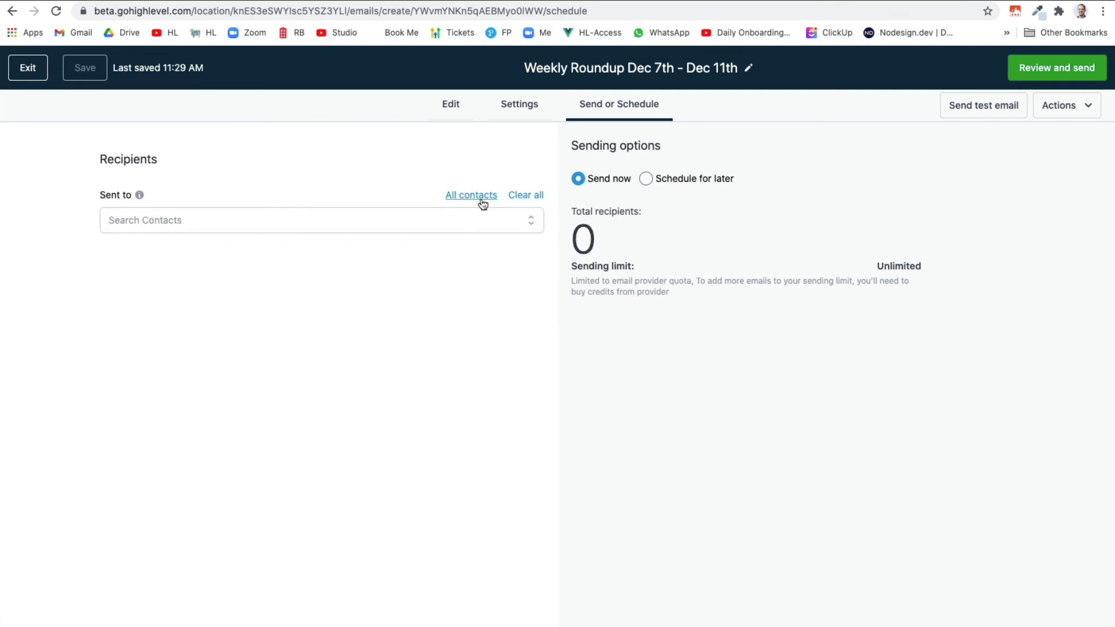
# Target all 30555 contacts and schedule the send for December 12, 2020
pyautogui.click(464, 197)
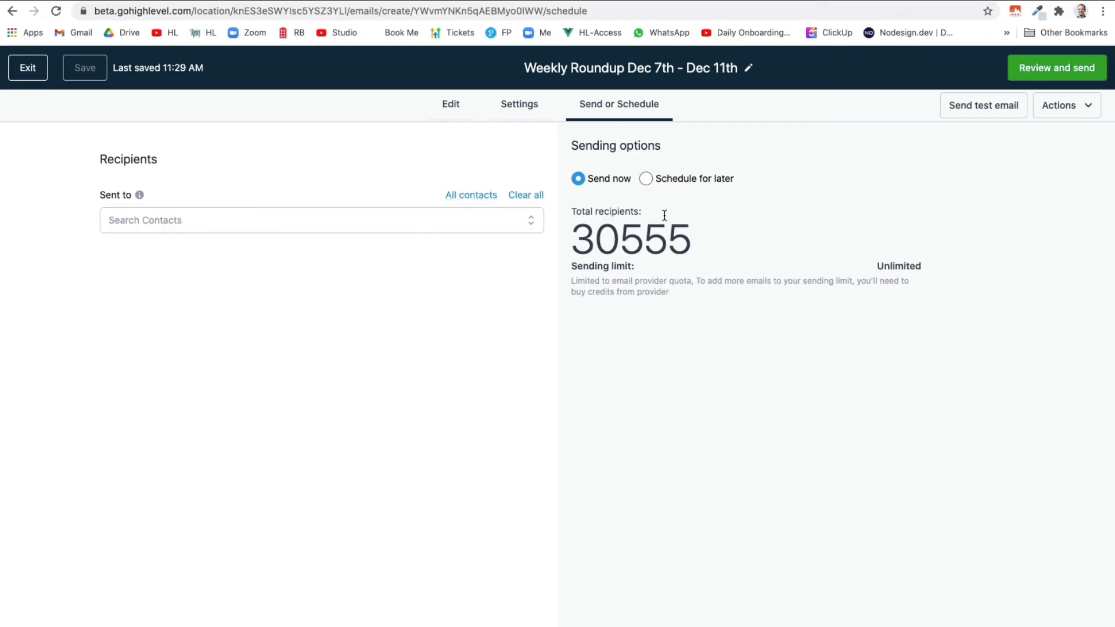
pyautogui.click(646, 179)
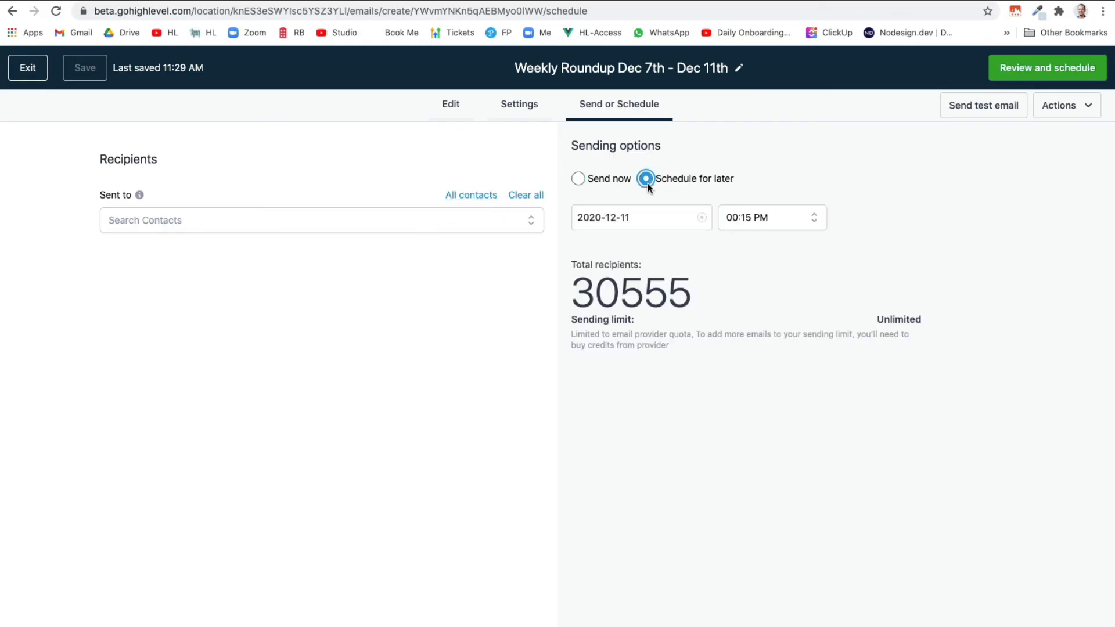
pyautogui.click(701, 218)
pyautogui.click(665, 221)
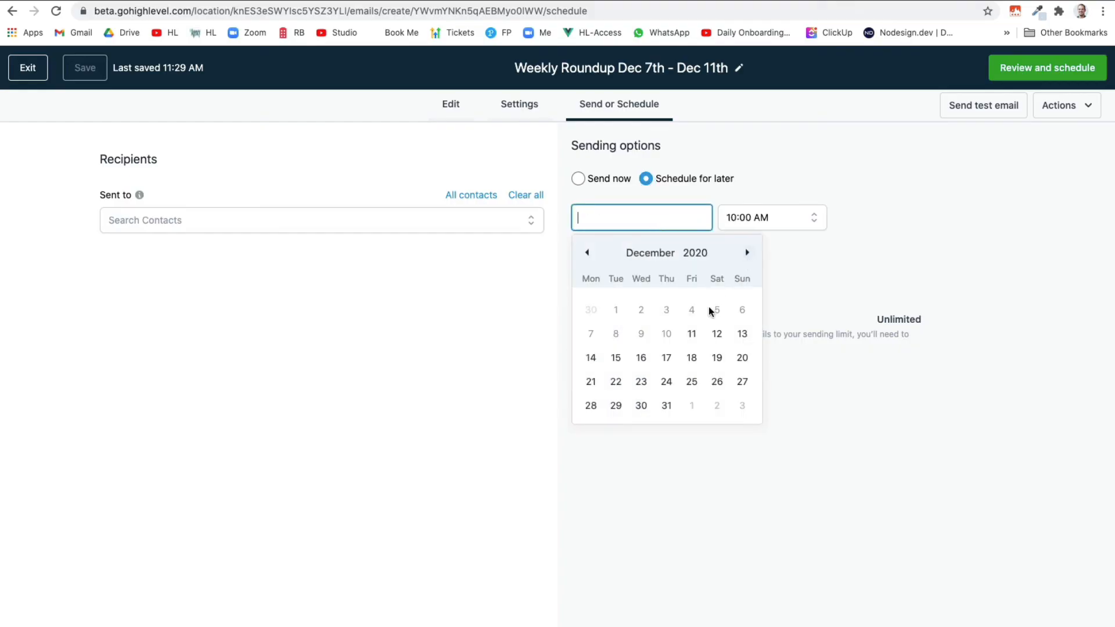
pyautogui.click(716, 334)
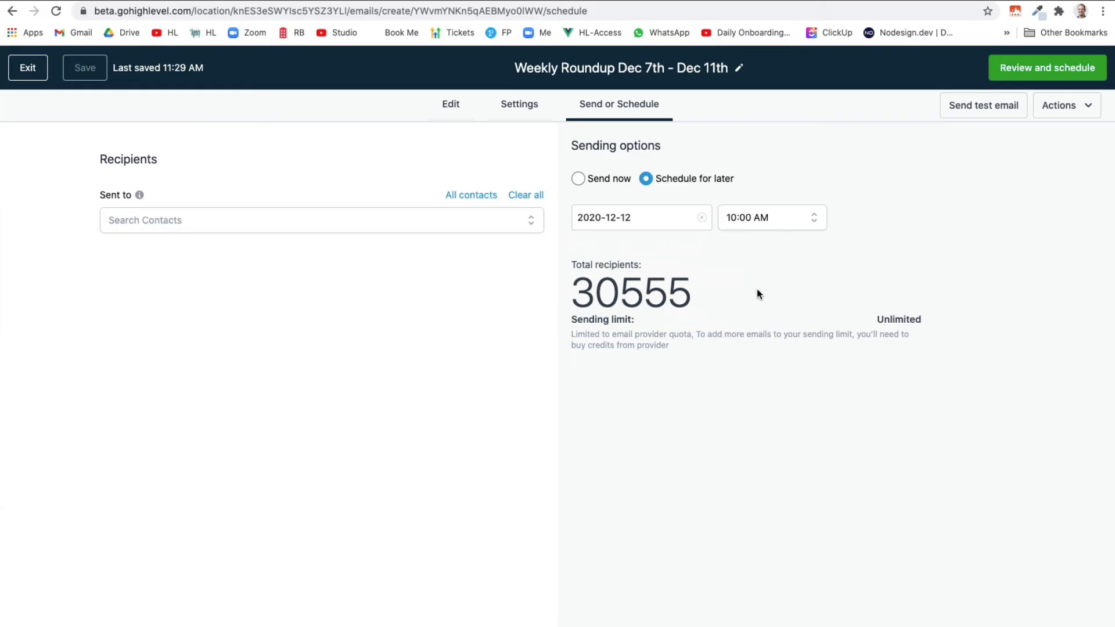
# Confirm the schedule, exit the editor, and filter the email list to Scheduled
pyautogui.click(1049, 79)
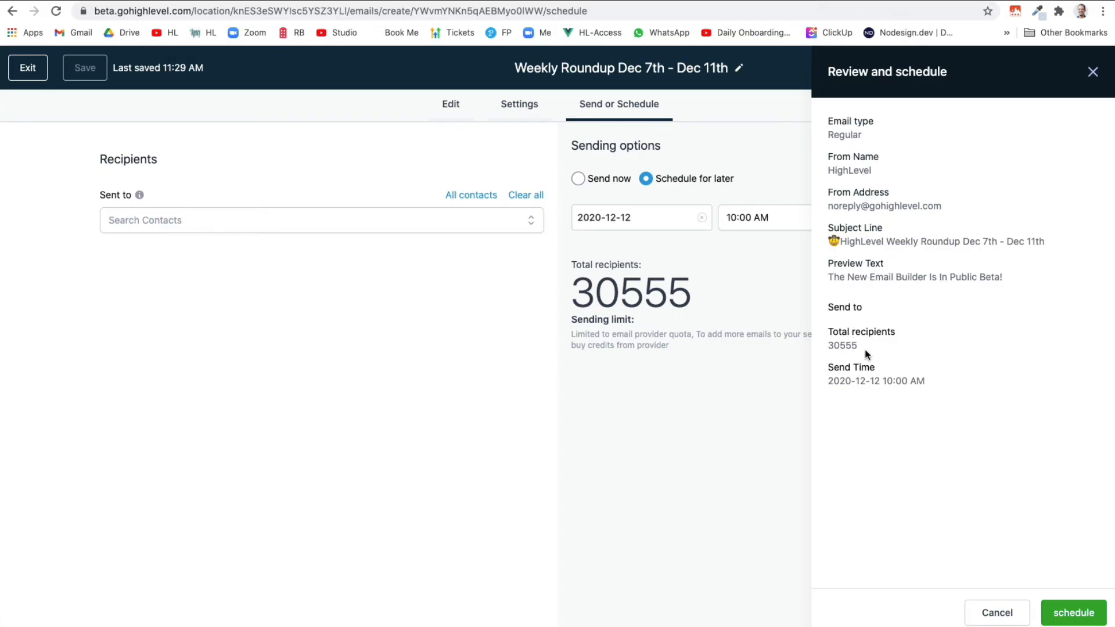
pyautogui.click(1071, 613)
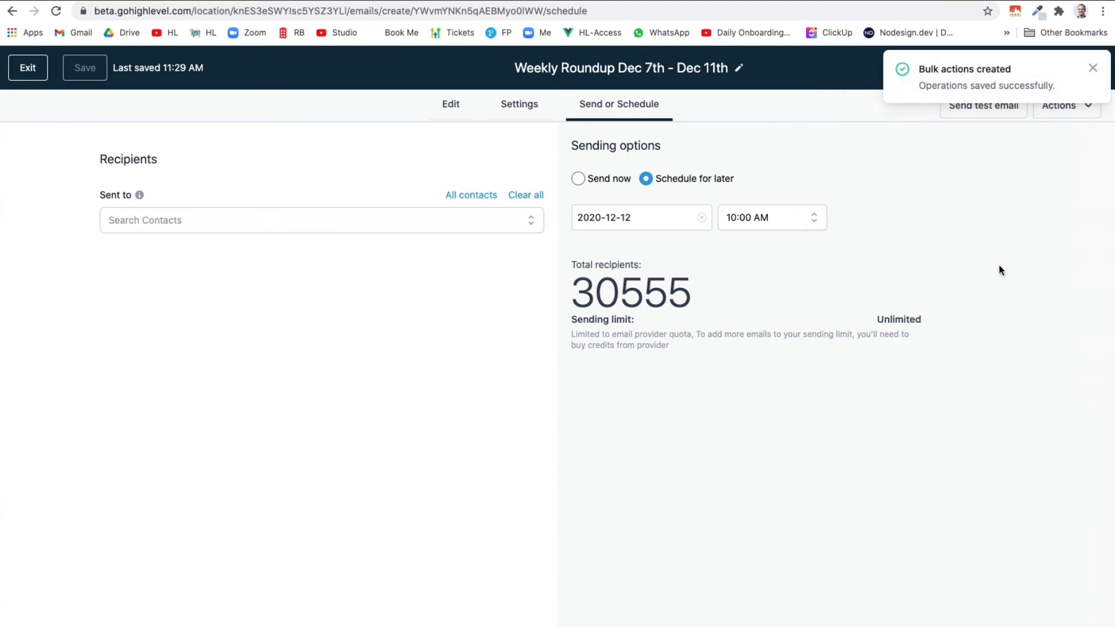
pyautogui.click(1093, 68)
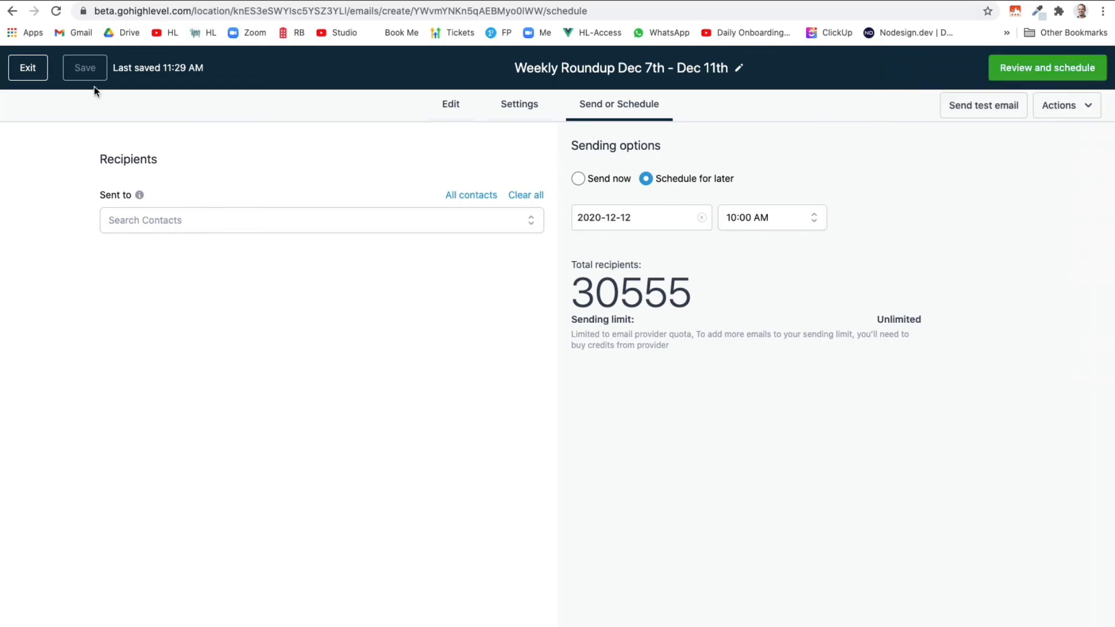
pyautogui.click(28, 68)
pyautogui.click(257, 260)
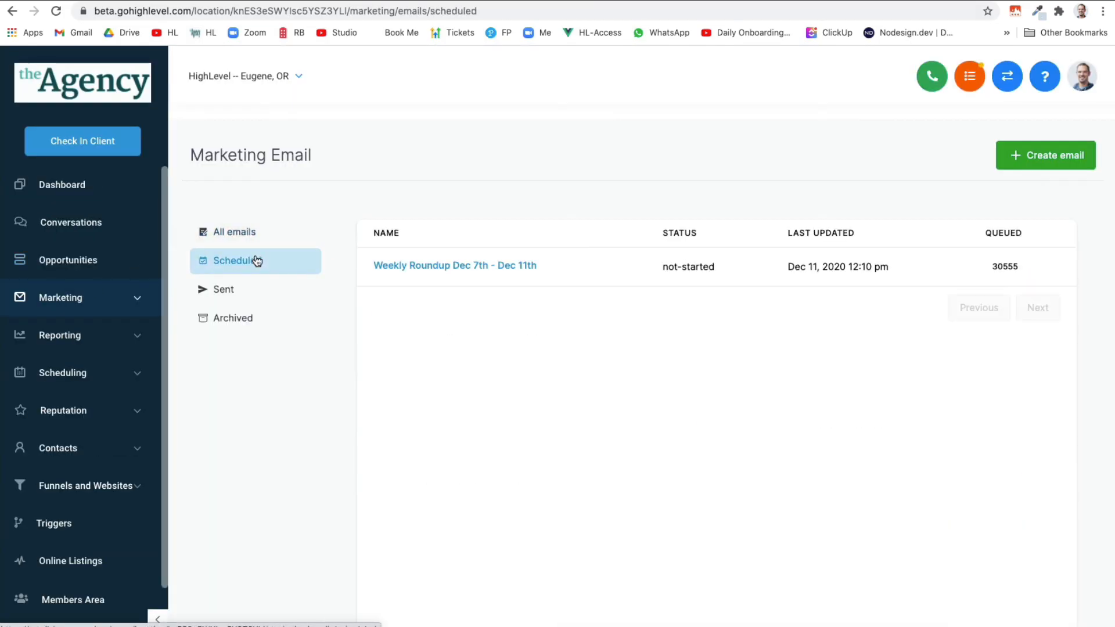